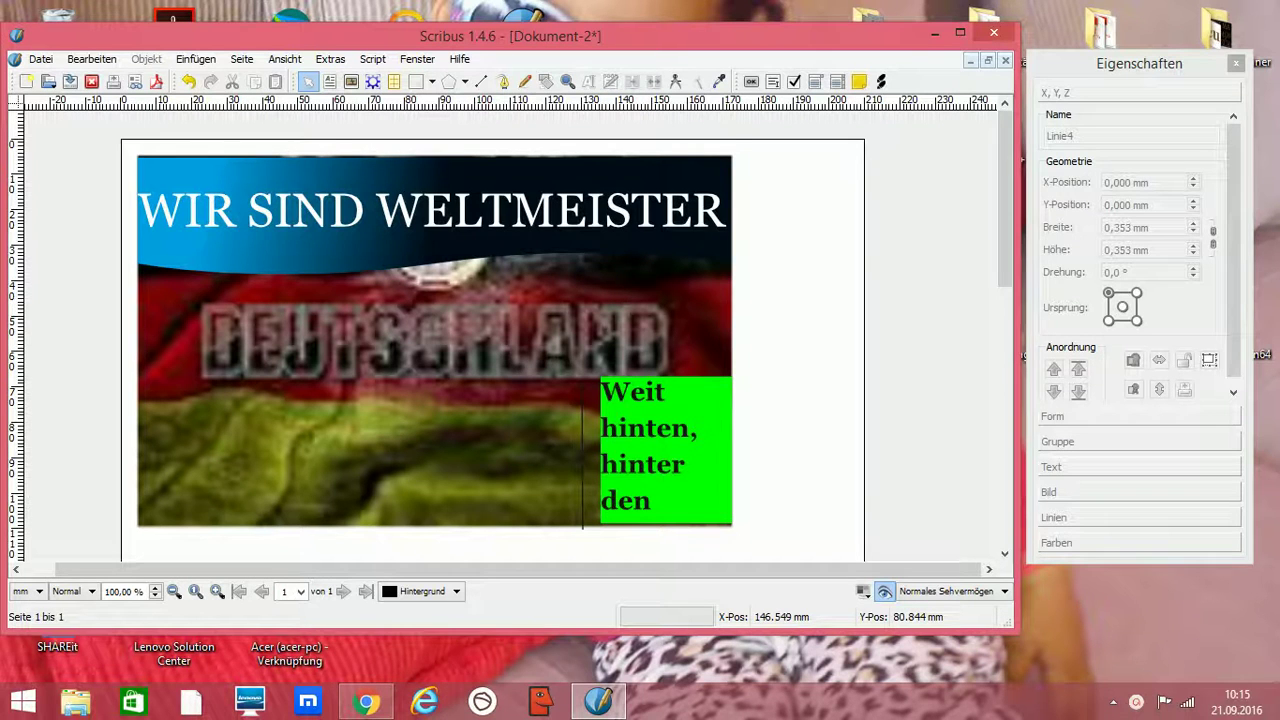
- Create a new document from the Titelblatt5 template in the Broschüren category
click(40, 59)
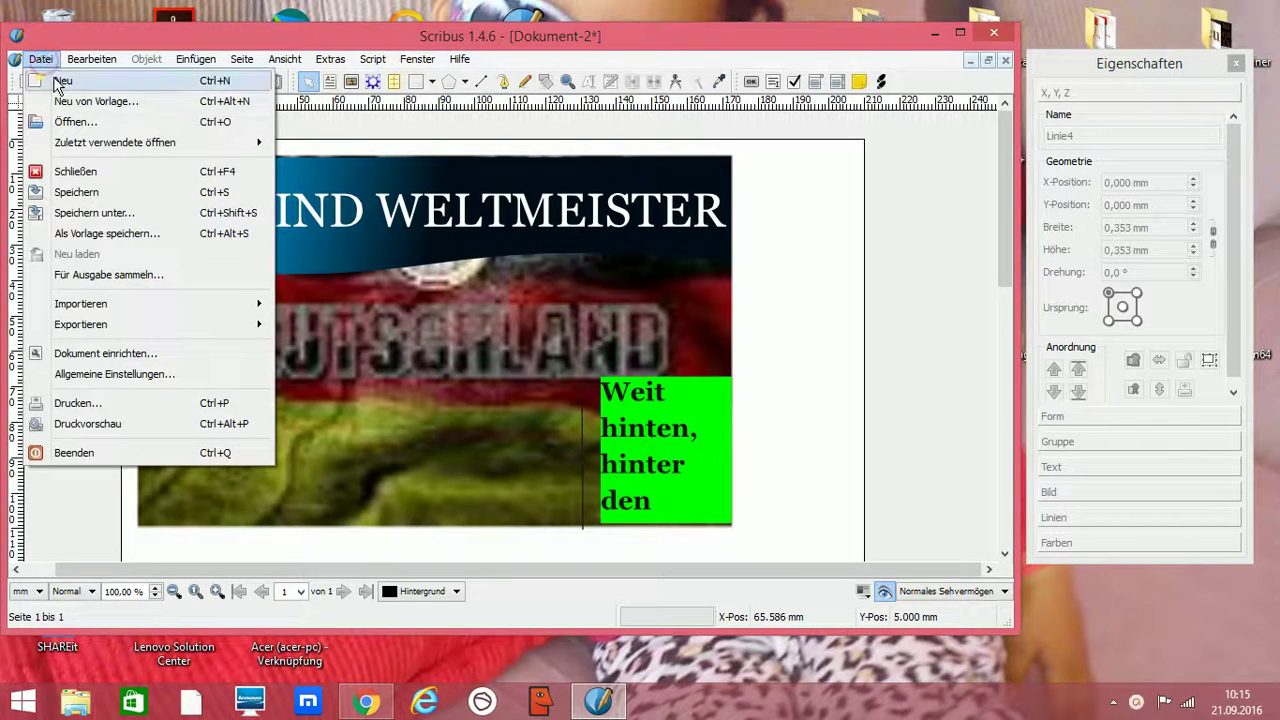
click(90, 101)
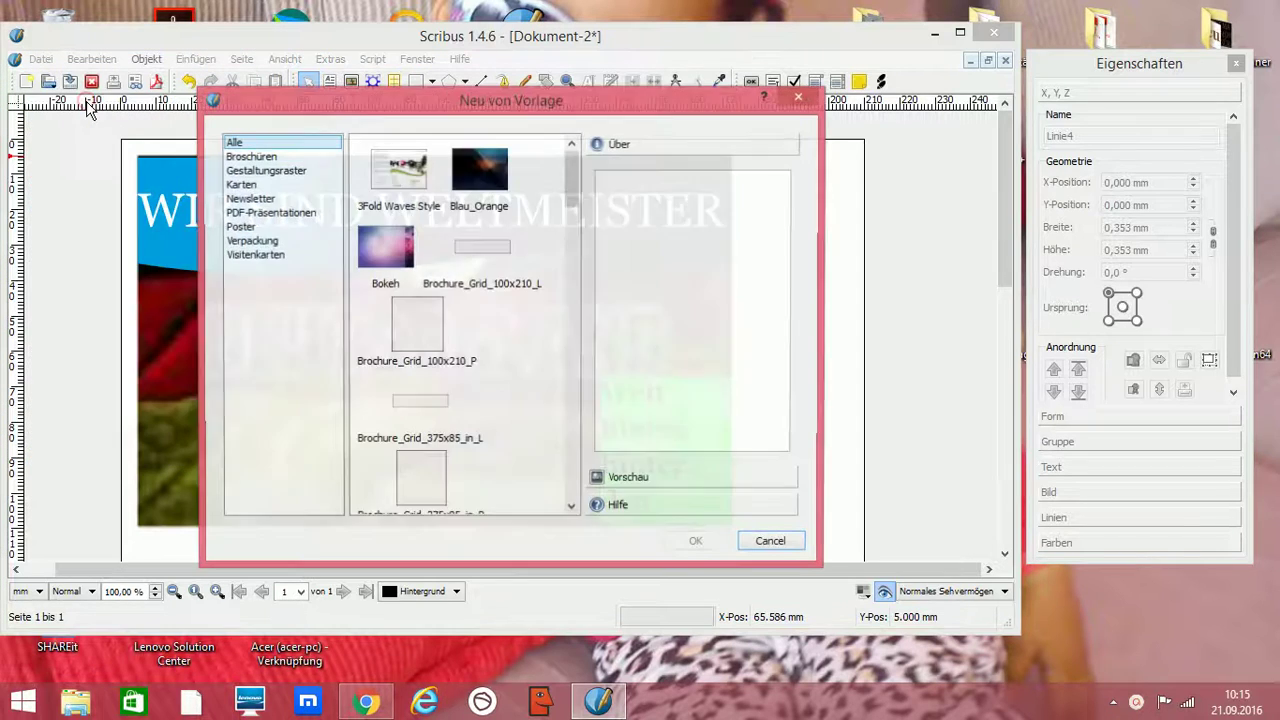
click(252, 157)
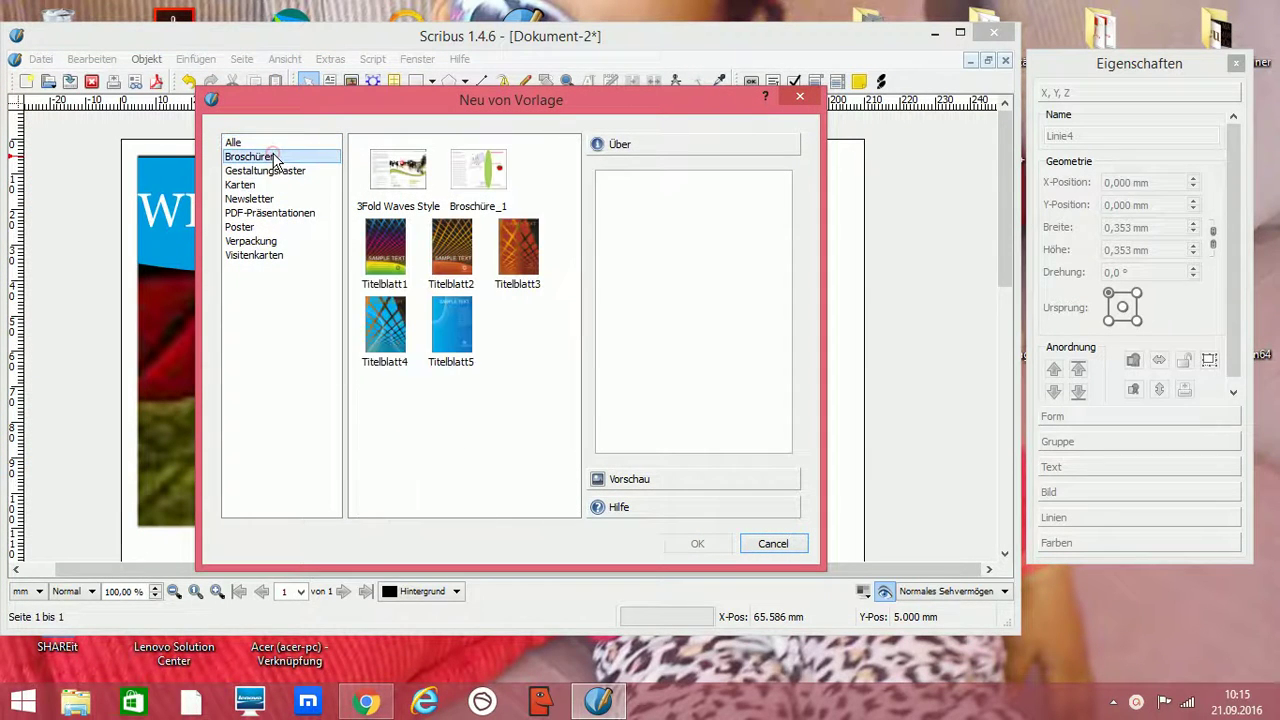
double_click(452, 325)
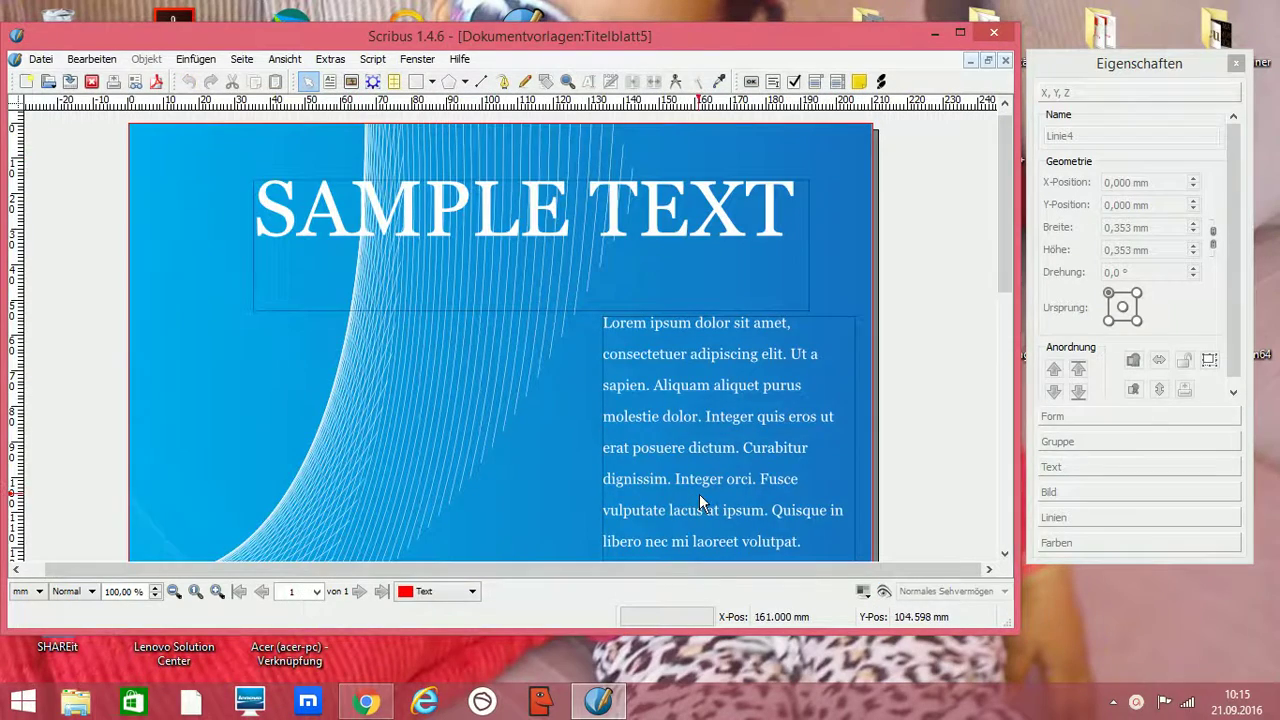
- Delete the SAMPLE TEXT title frame and the Lorem ipsum text frame from the page
mouse_move(1006, 247)
mouse_down()
mouse_move(1006, 264)
mouse_move(1005, 235)
mouse_up()
click(515, 200)
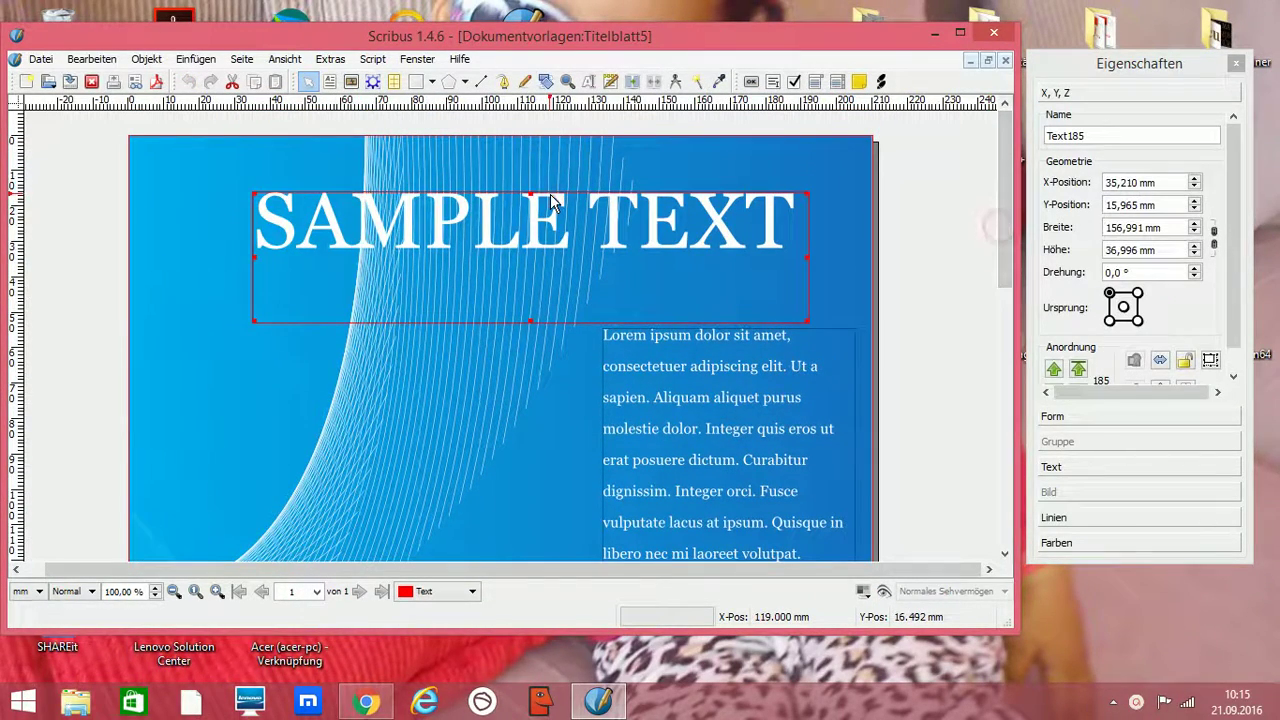
right_click(515, 228)
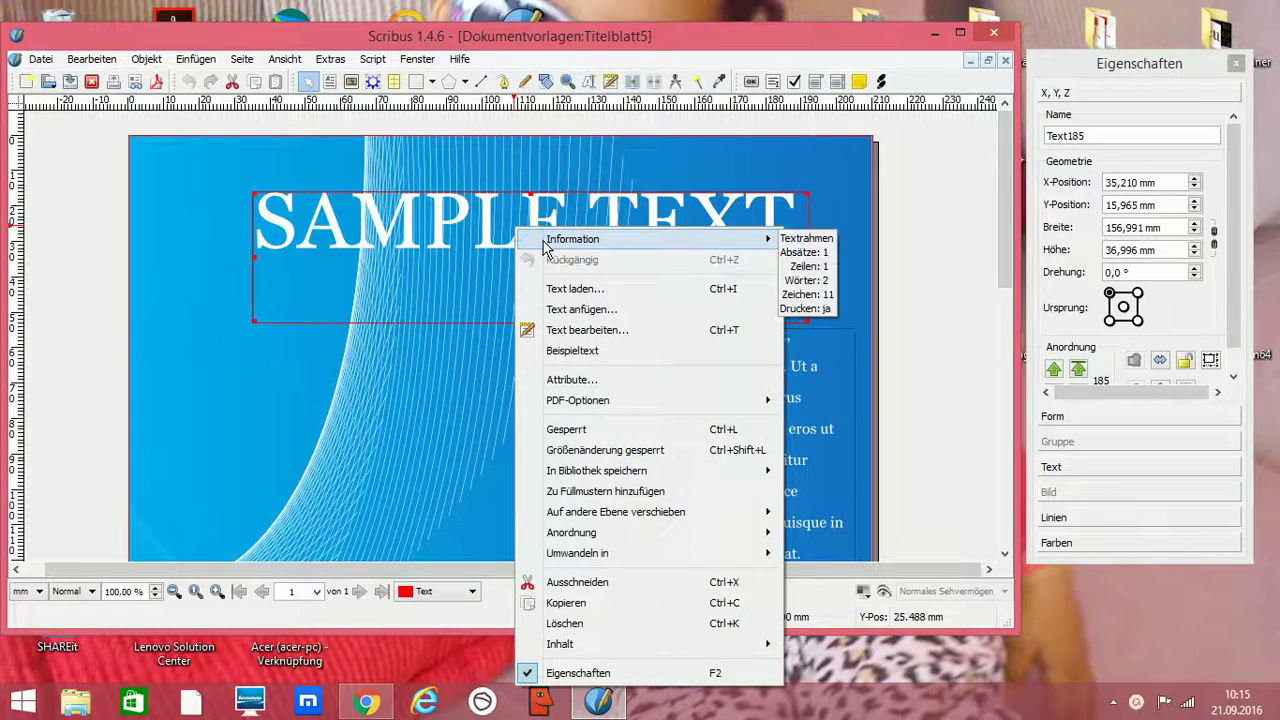
mouse_move(592, 553)
click(565, 623)
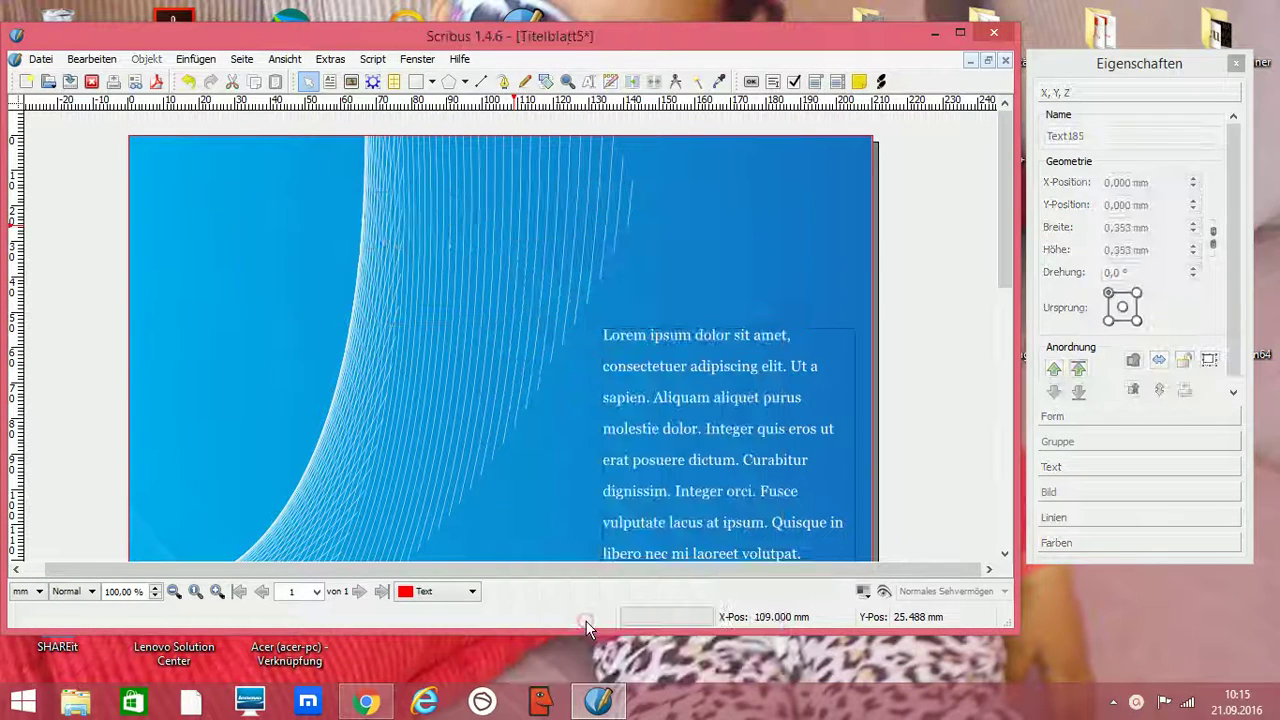
click(685, 418)
right_click(685, 418)
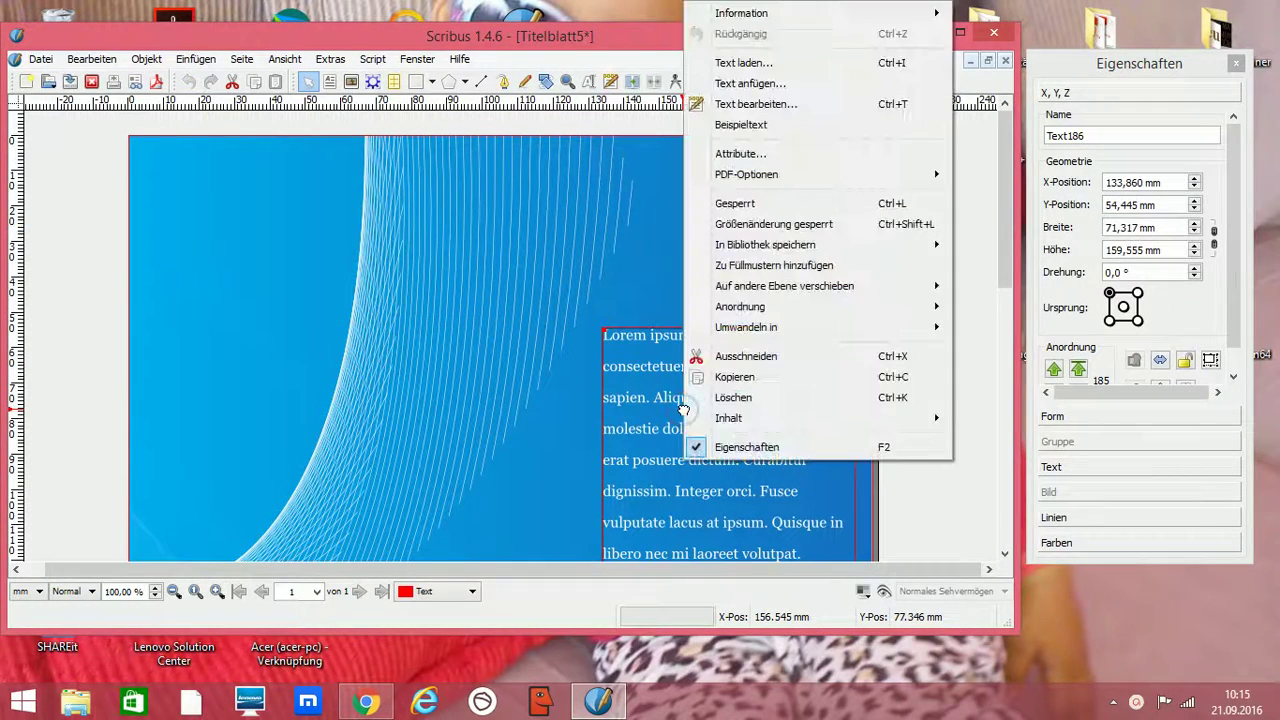
click(725, 399)
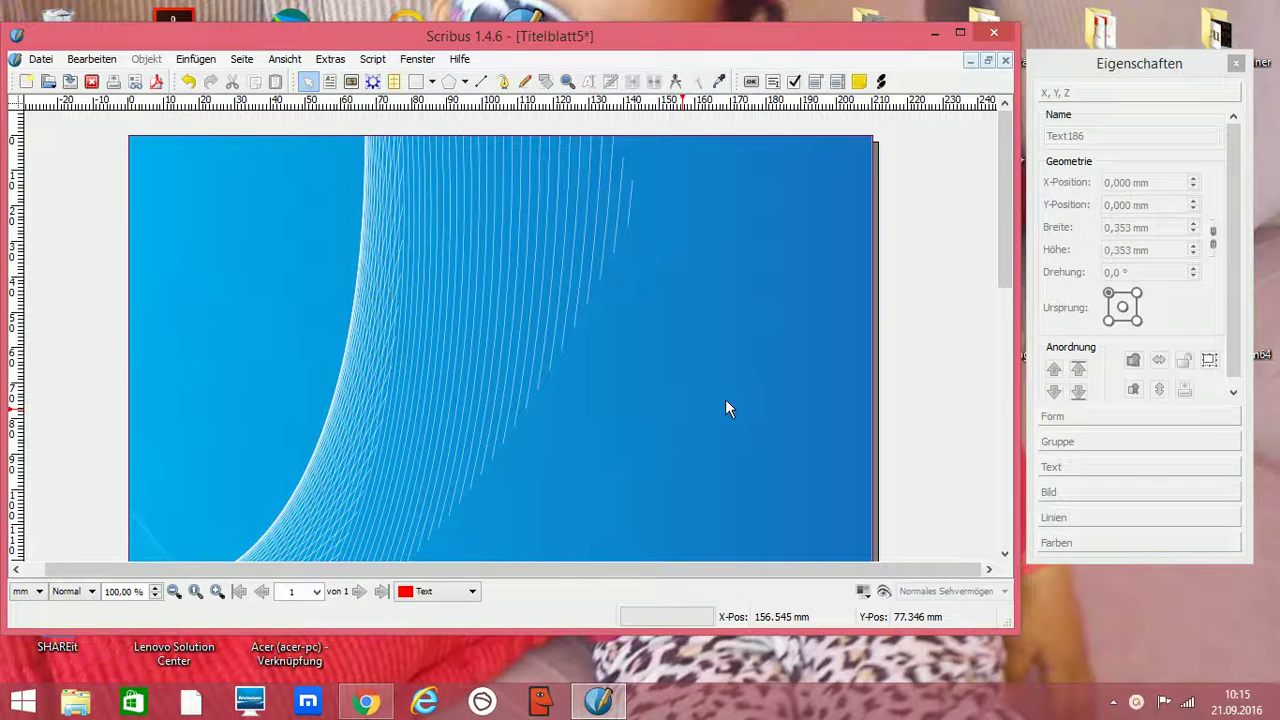
- Draw an image frame about 208 mm wide and 90 mm high across the upper part of the page
click(195, 60)
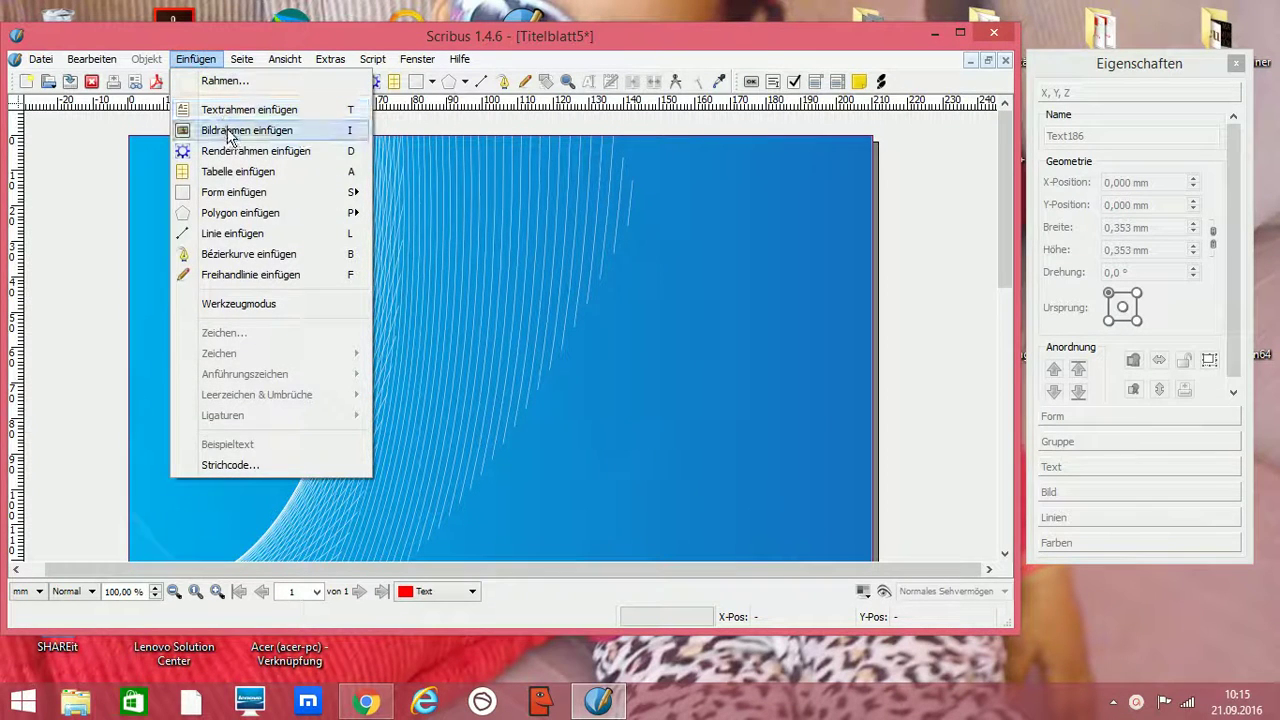
click(229, 131)
drag(132, 140, 875, 468)
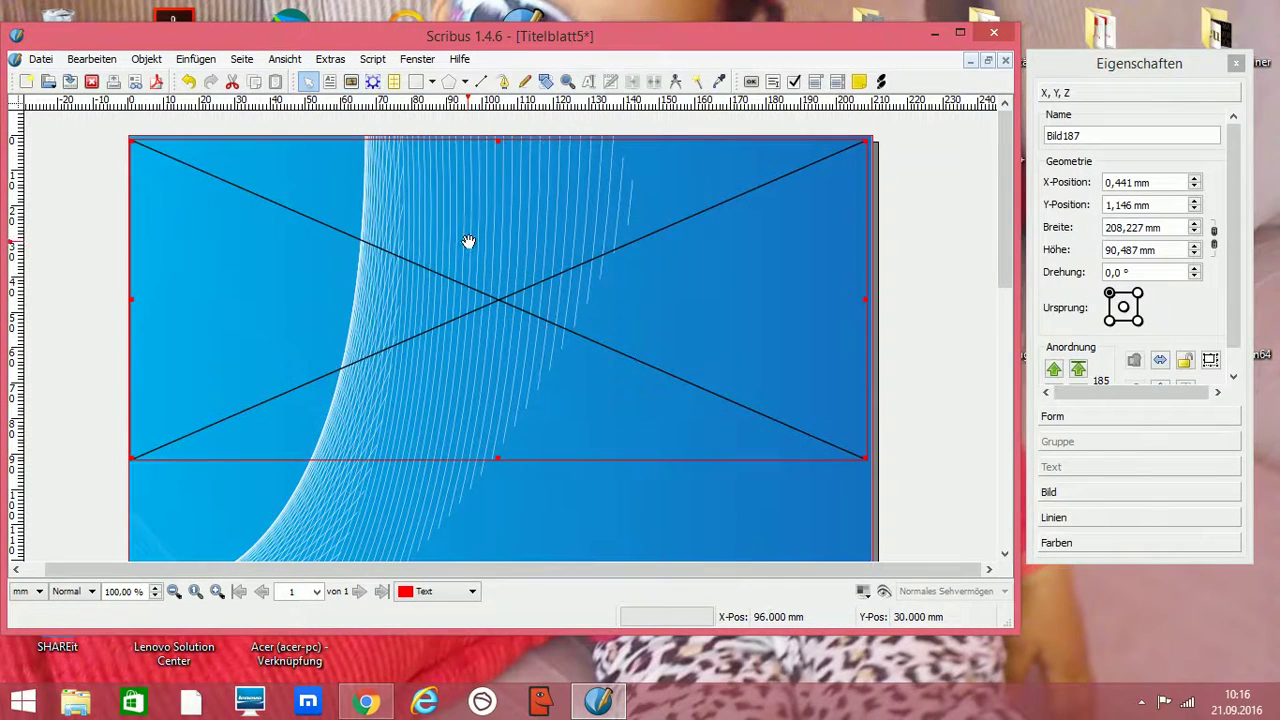
- Load manschaft.jpg from the Bildeffekte folder into the new image frame
right_click(469, 243)
click(508, 304)
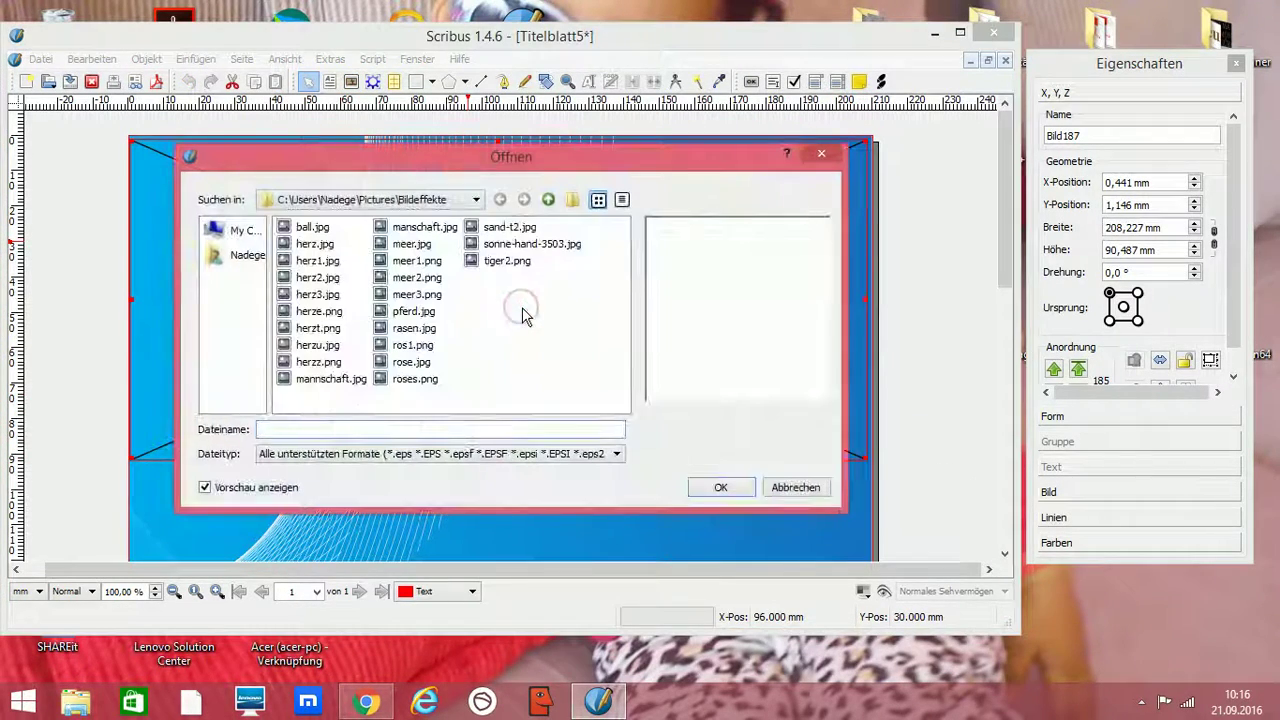
click(428, 228)
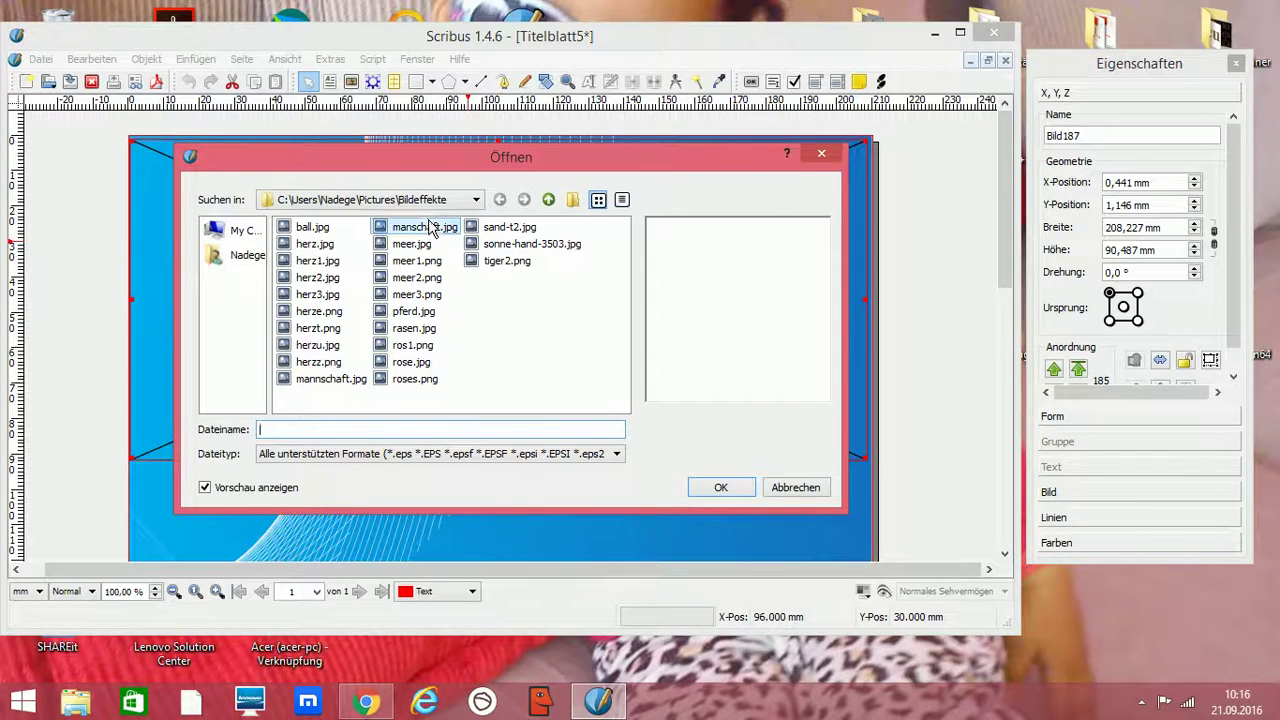
click(712, 488)
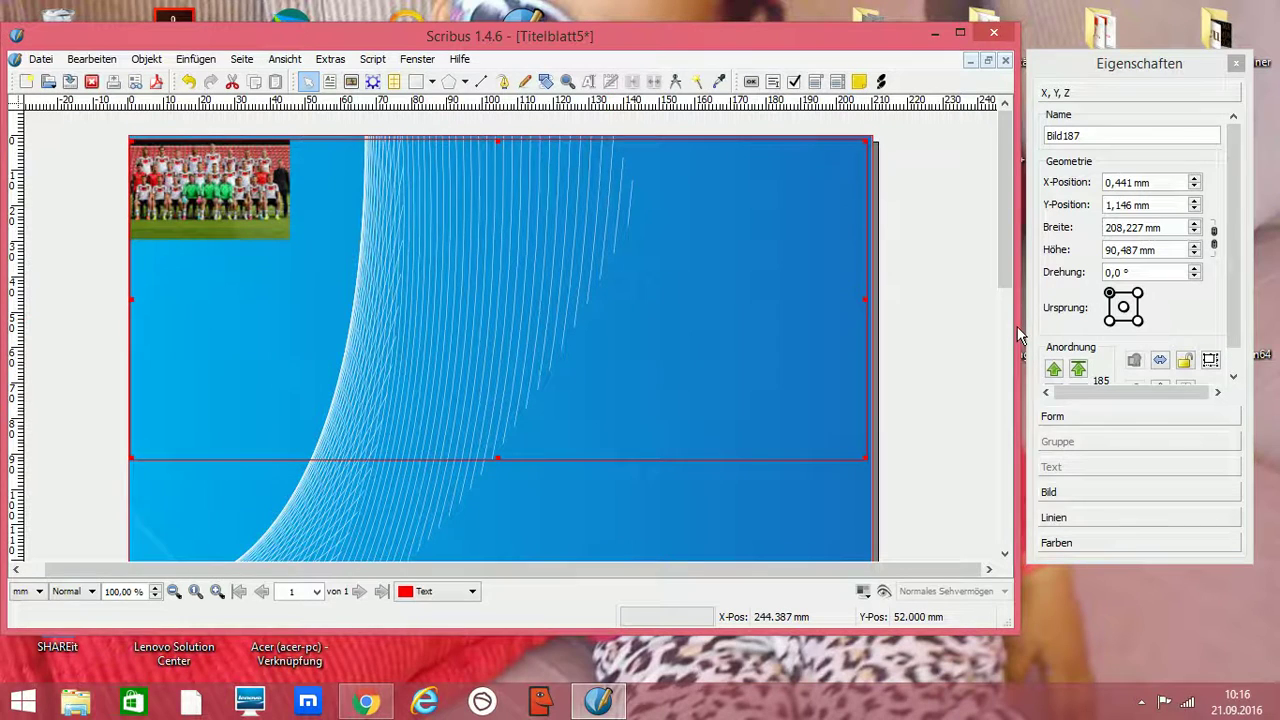
- Position the image frame at X 1.441 mm and Y 4.146 mm
click(1196, 180)
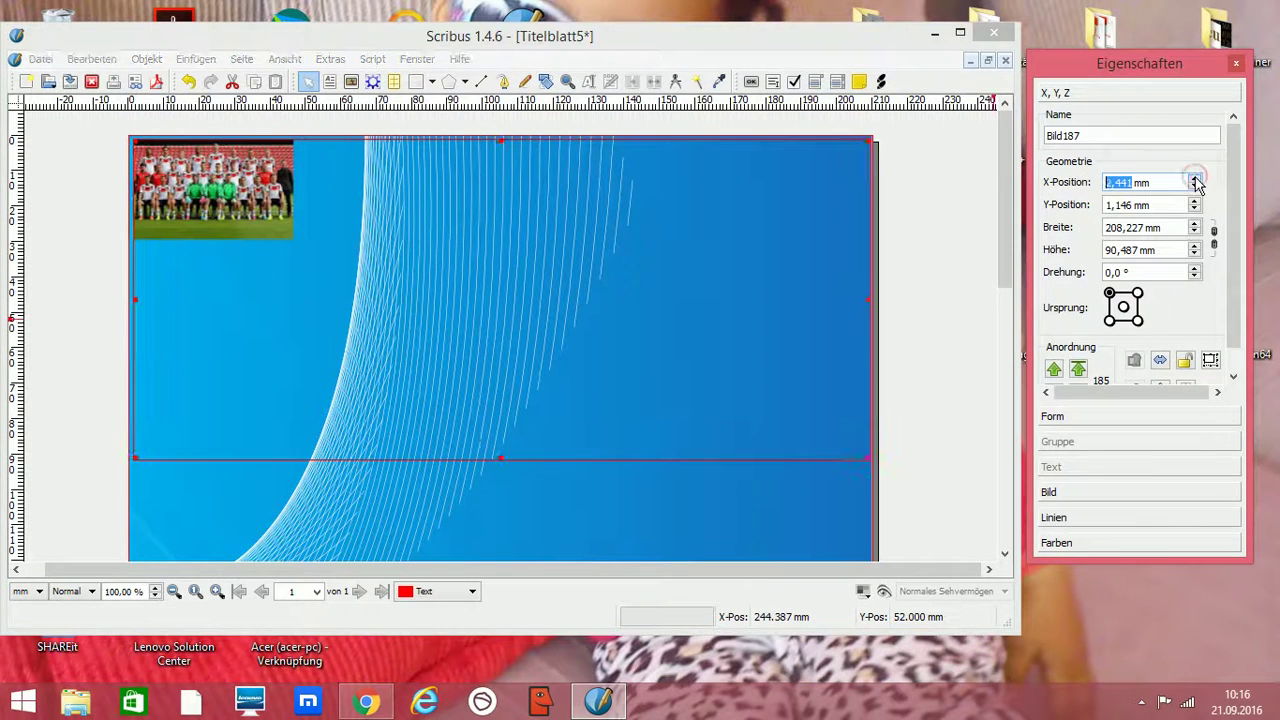
click(1196, 180)
click(1196, 180)
click(1196, 180)
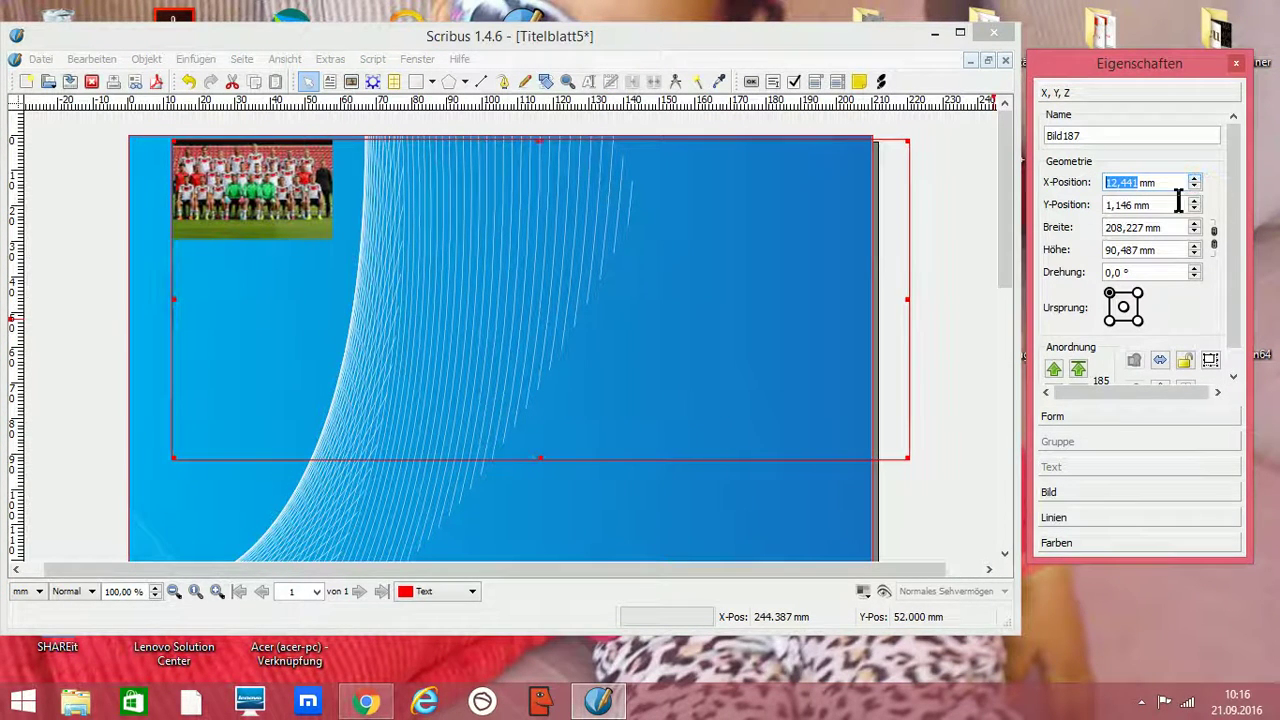
click(1196, 182)
click(1196, 187)
click(1196, 187)
click(1196, 187)
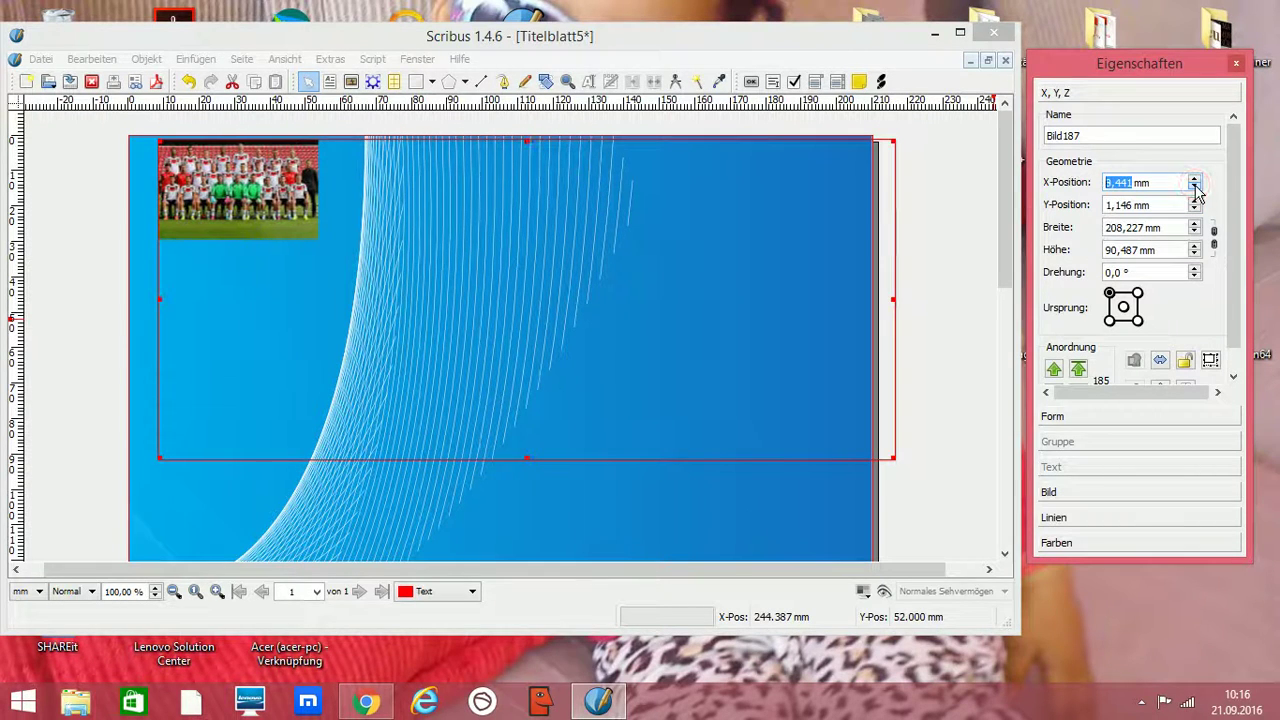
click(1195, 203)
click(1195, 203)
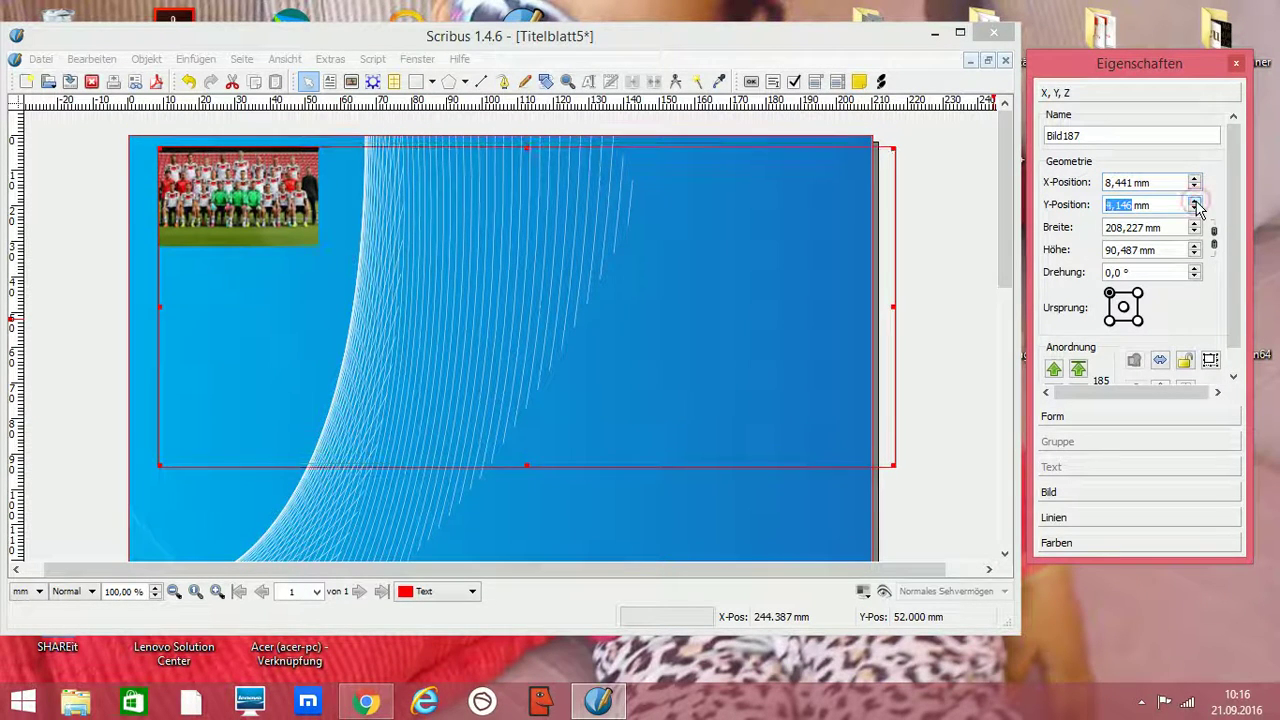
click(1195, 203)
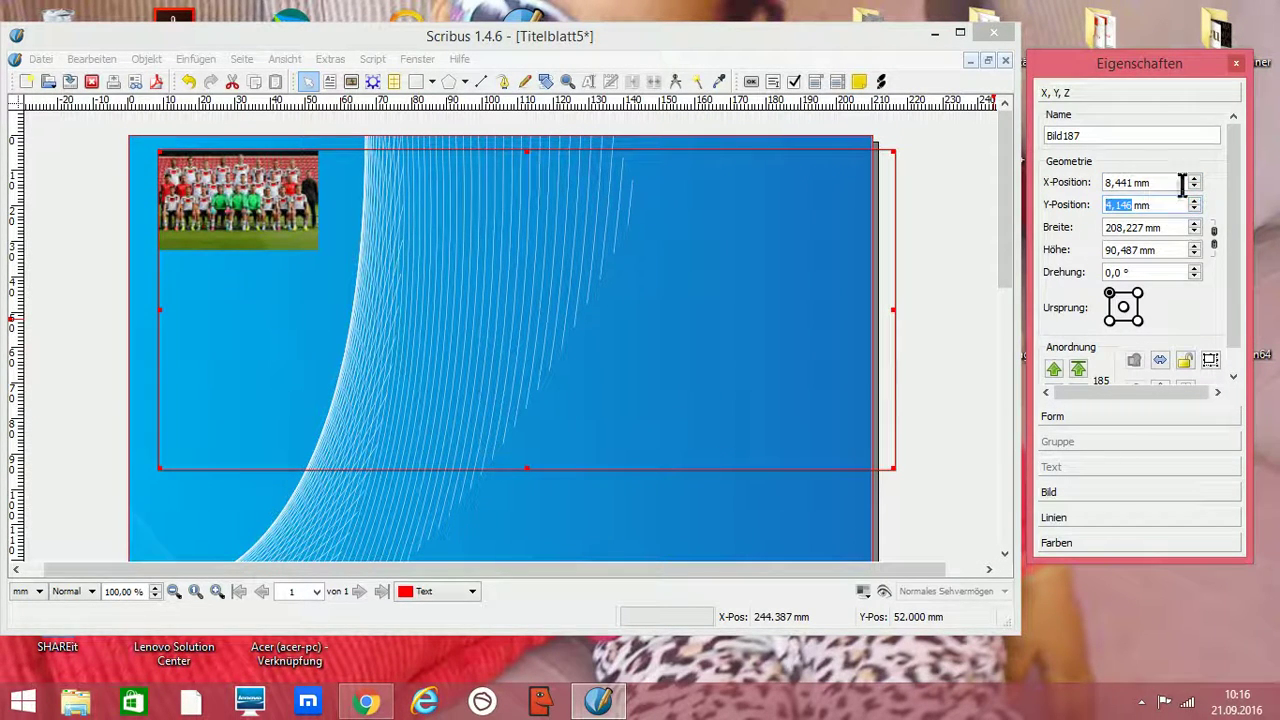
click(1194, 187)
click(1194, 187)
click(1194, 187)
click(1194, 187)
click(1194, 187)
click(1194, 187)
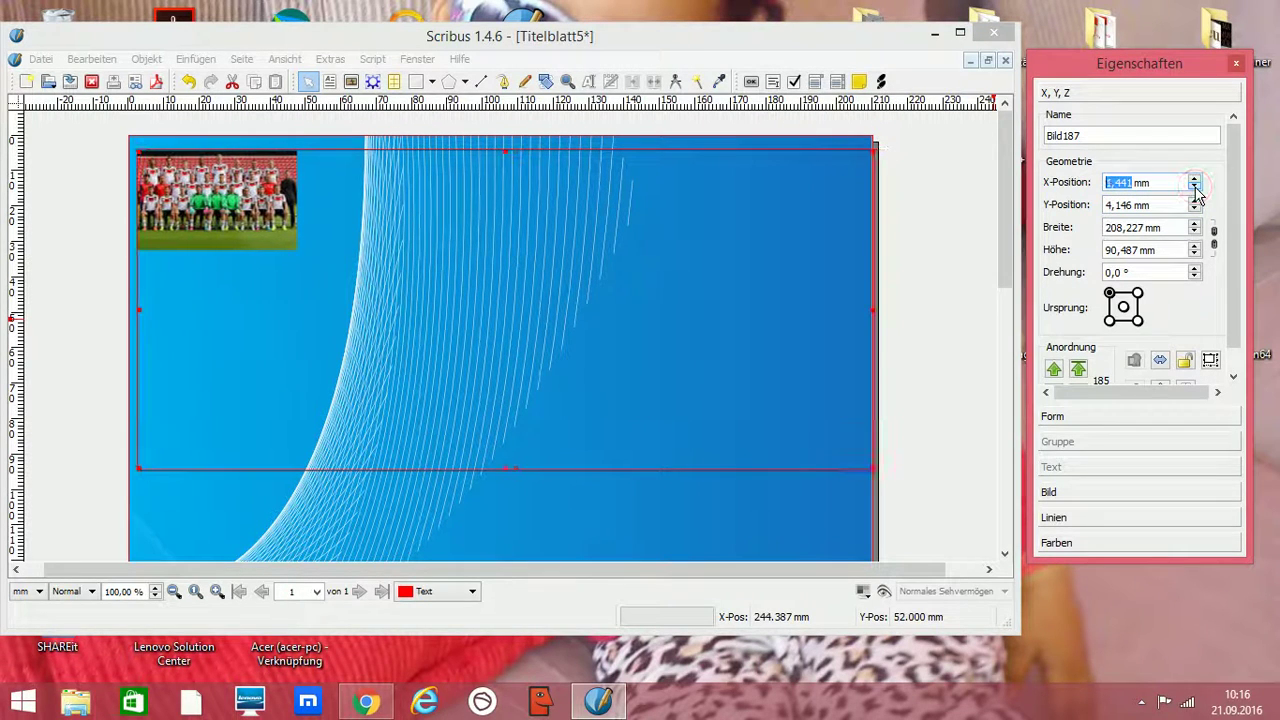
click(1194, 187)
- Fit the team photo to its frame, adjust the frame to the photo's size, and deselect it
right_click(218, 196)
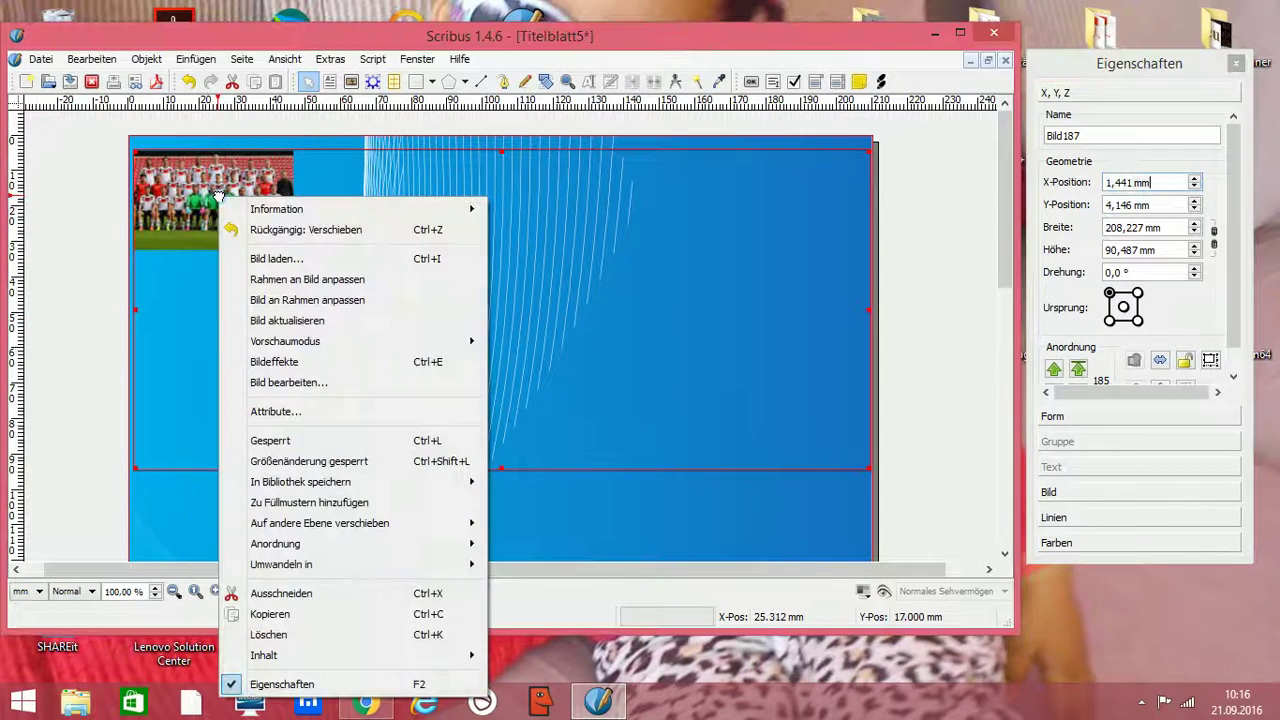
click(294, 300)
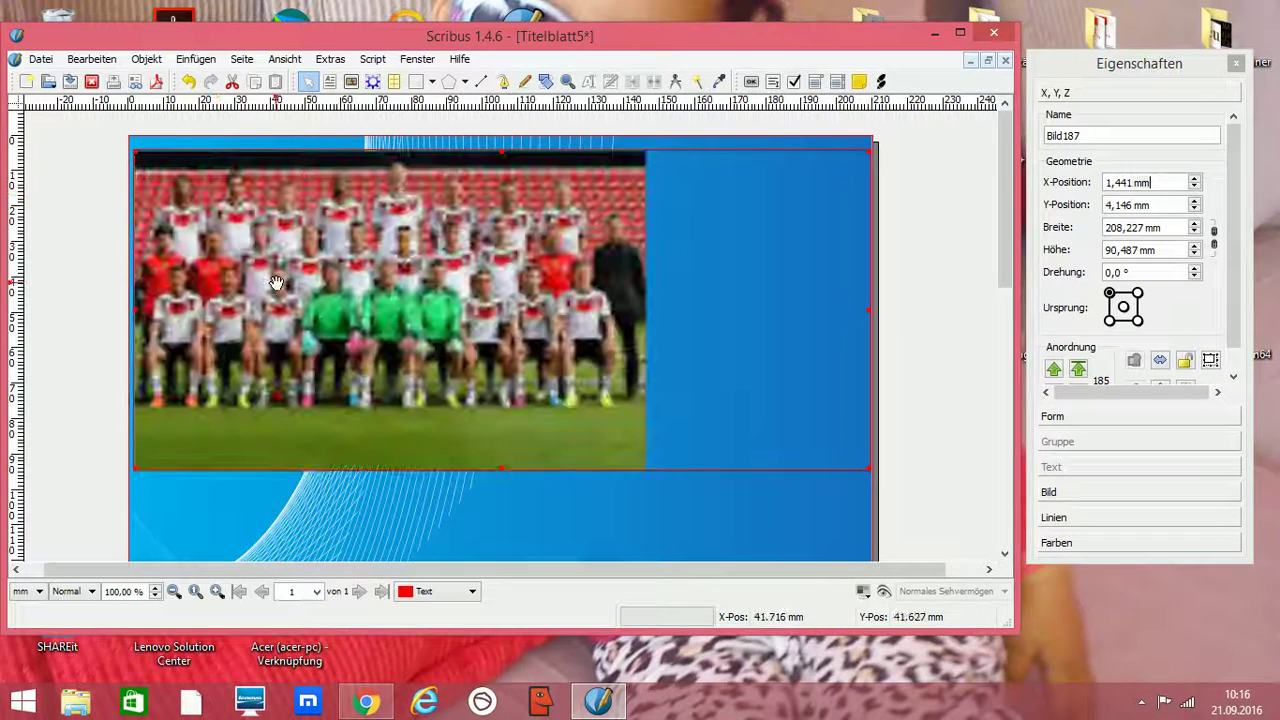
right_click(384, 284)
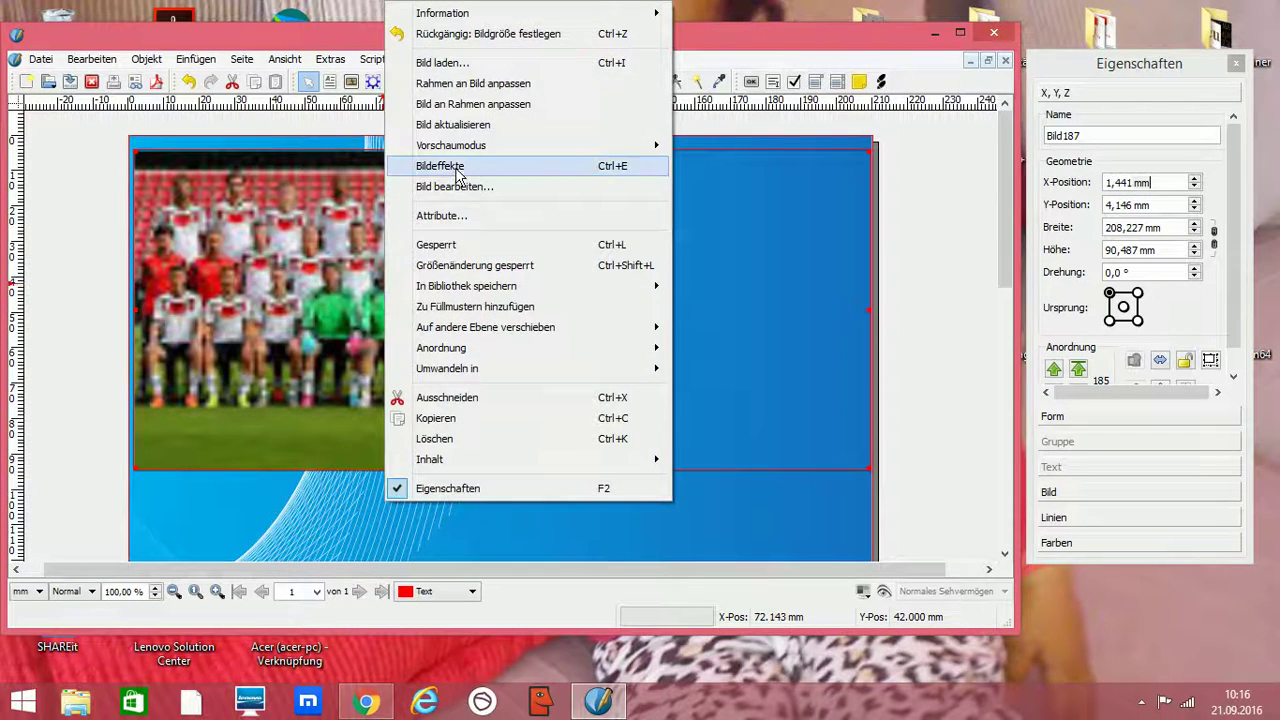
click(486, 86)
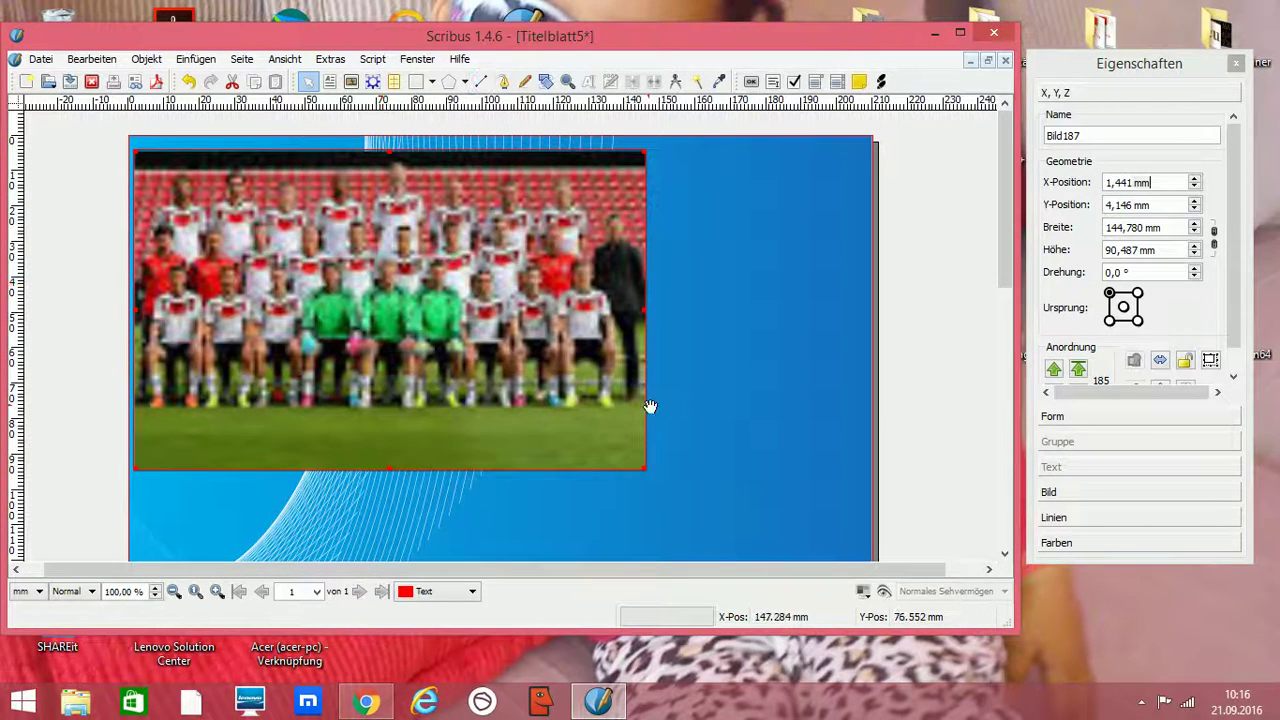
click(792, 396)
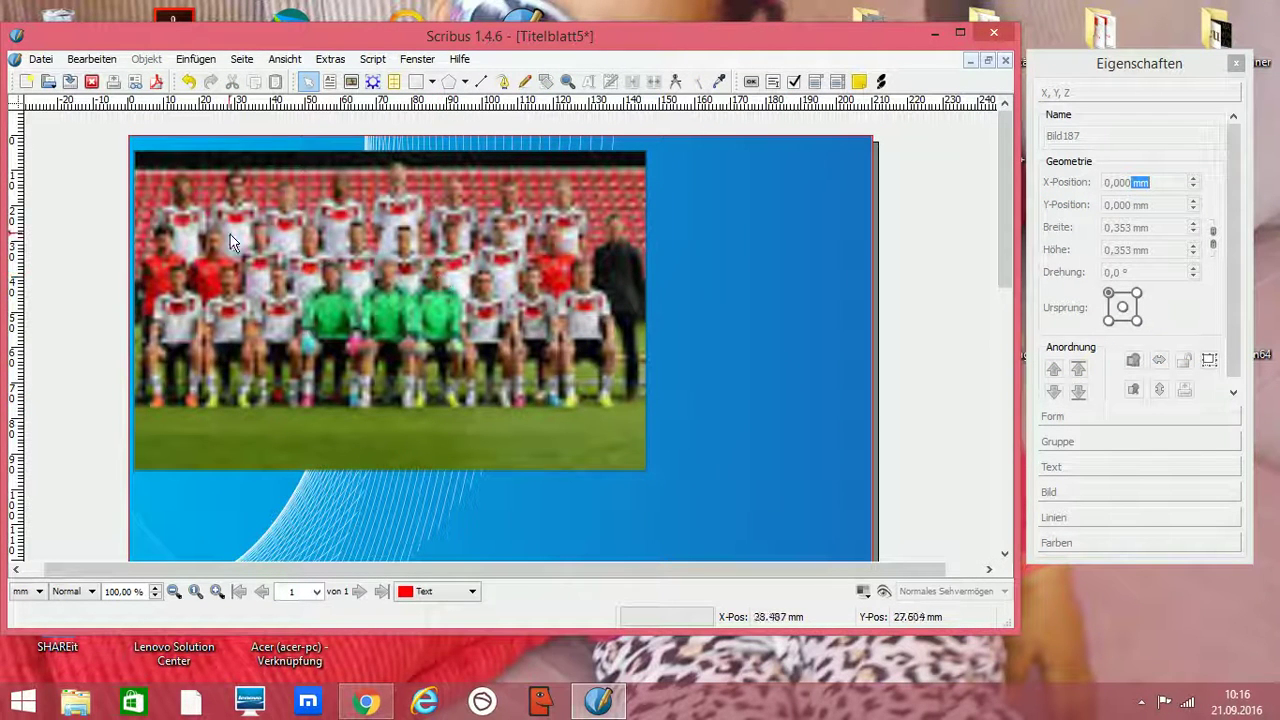
- Draw a text frame about 143 mm wide and 29 mm high over the upper part of the team photo
click(196, 60)
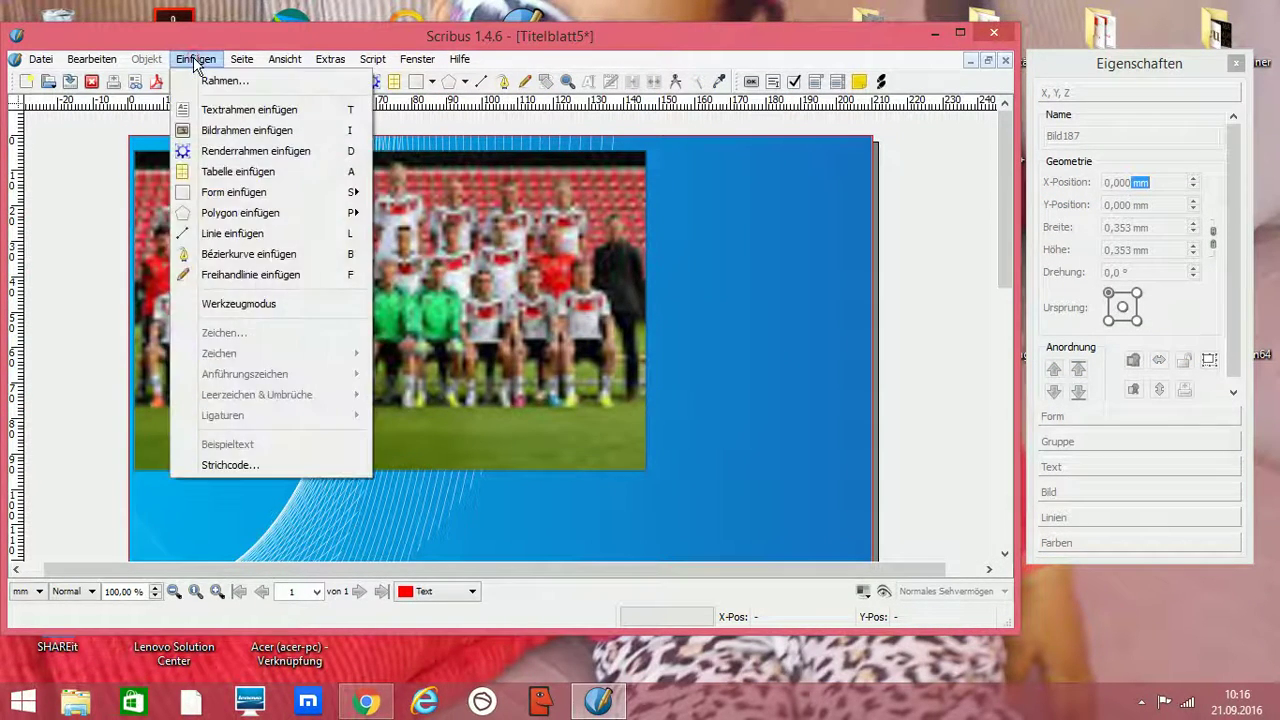
click(214, 110)
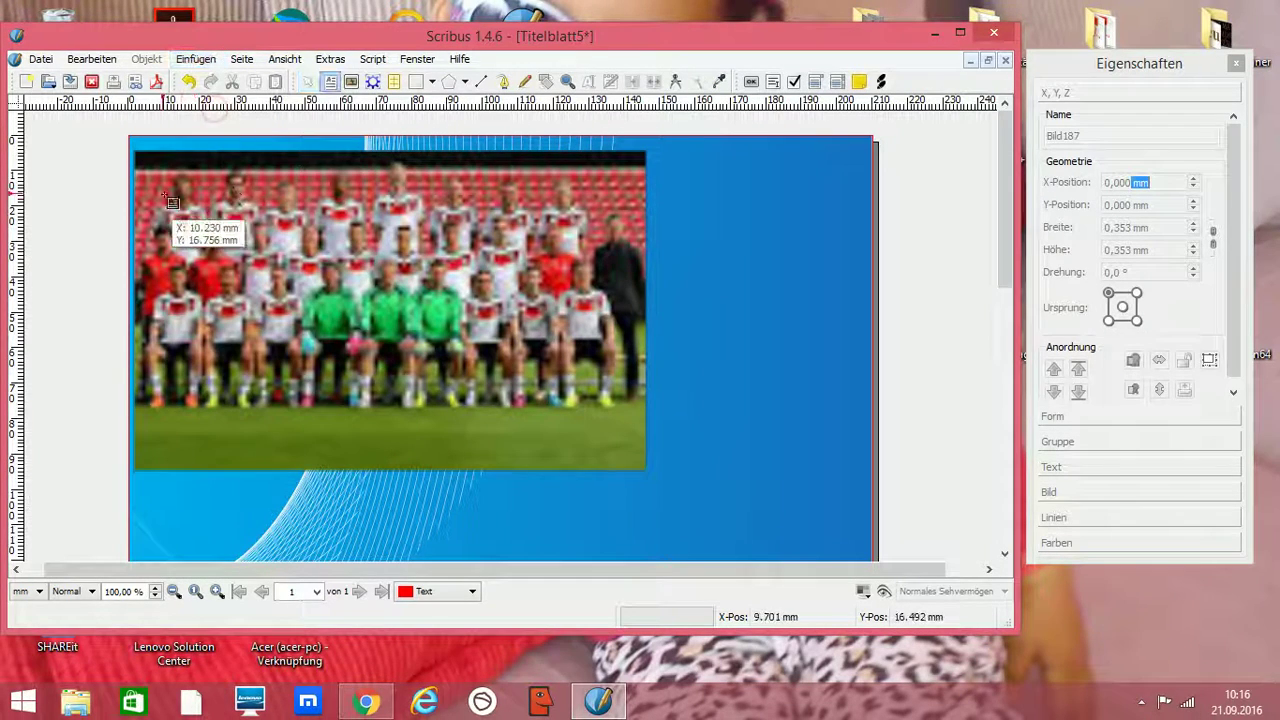
drag(150, 172, 653, 268)
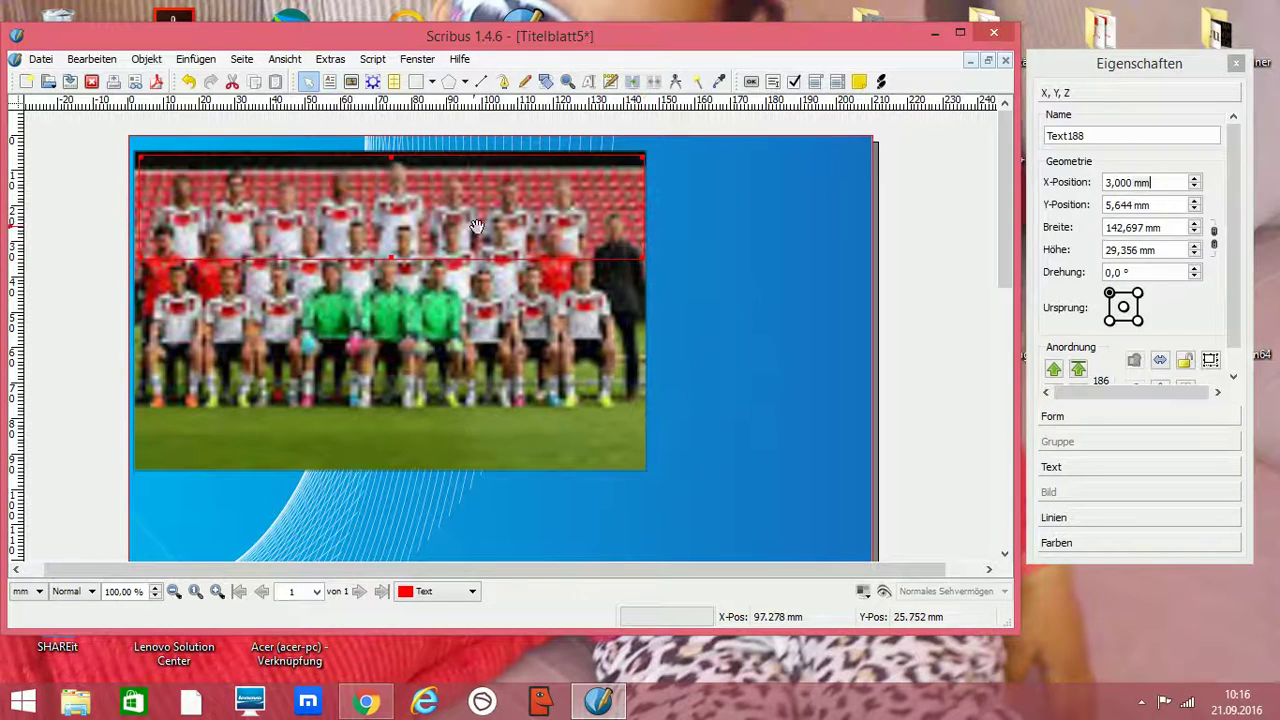
- Set the new text frame's font to Verina Sans Roman at 20 pt
double_click(420, 224)
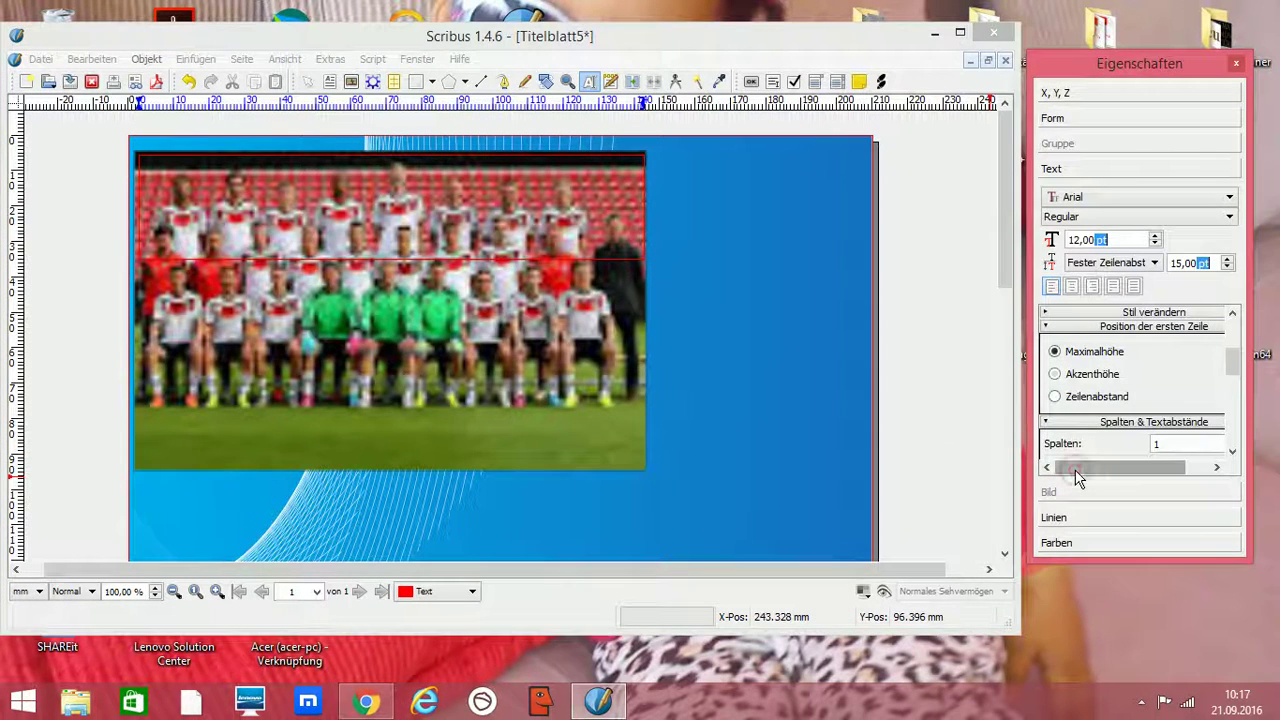
click(1231, 204)
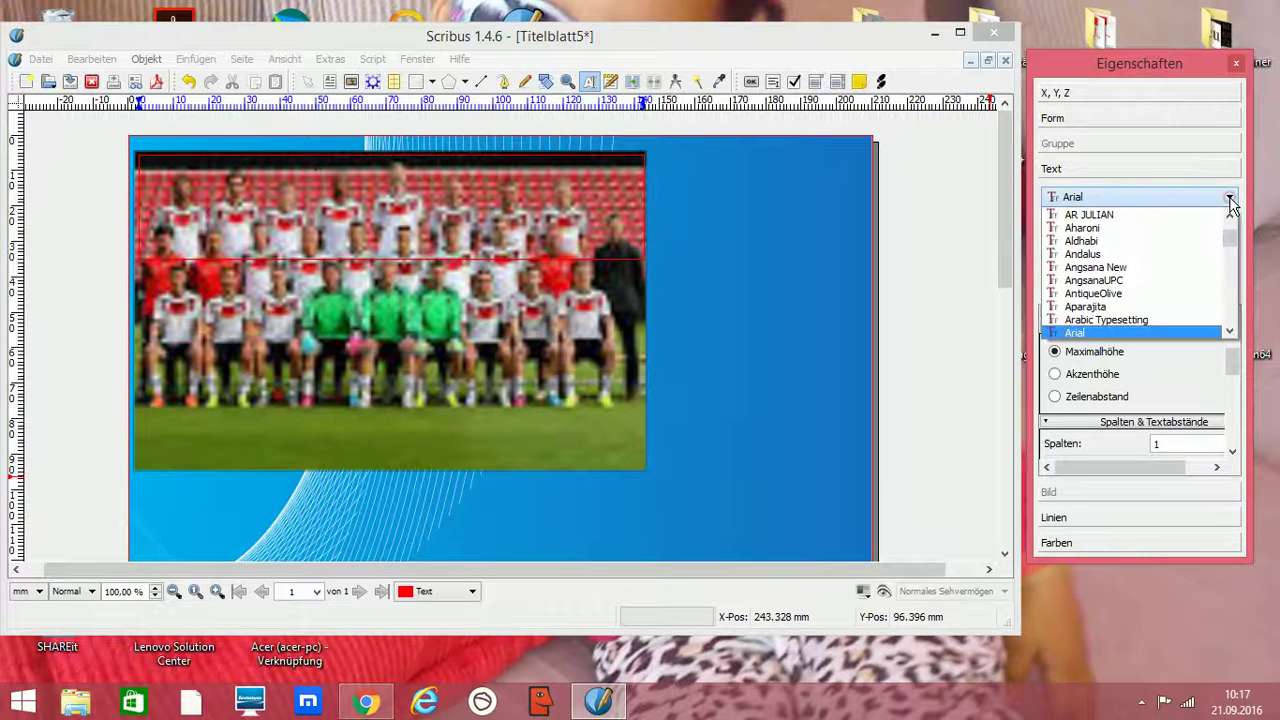
drag(1231, 222, 1229, 310)
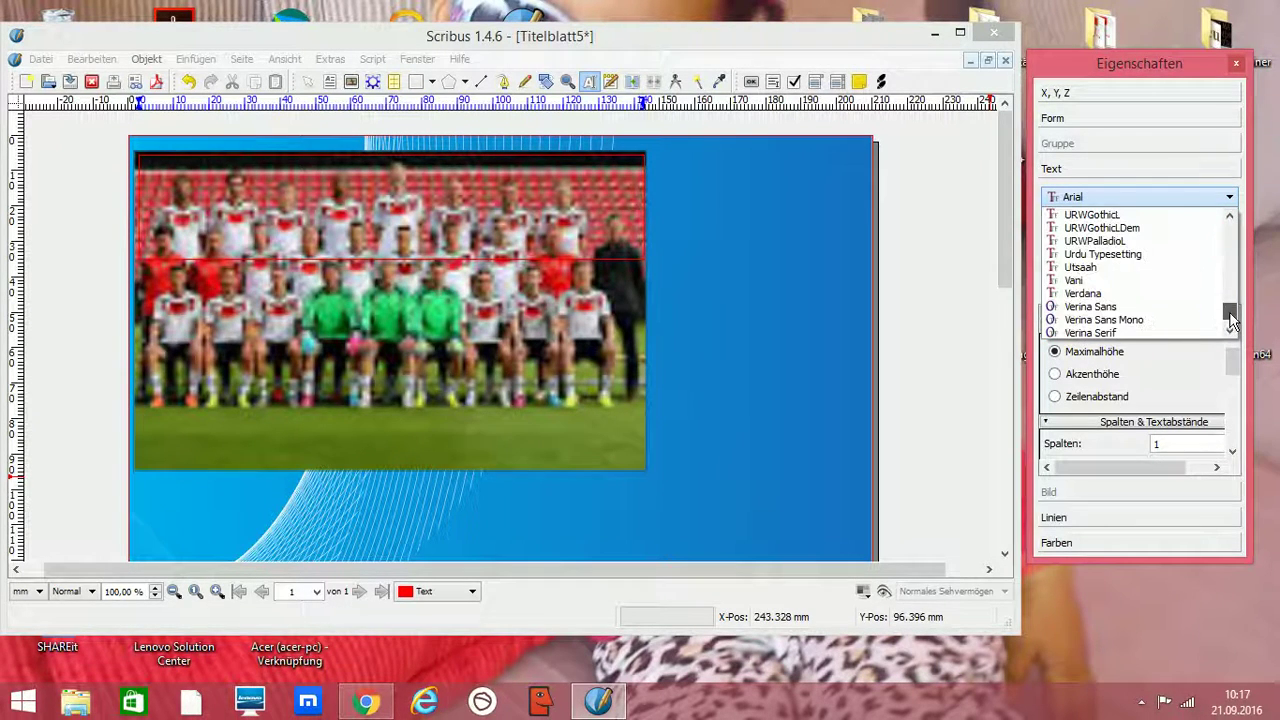
click(1134, 282)
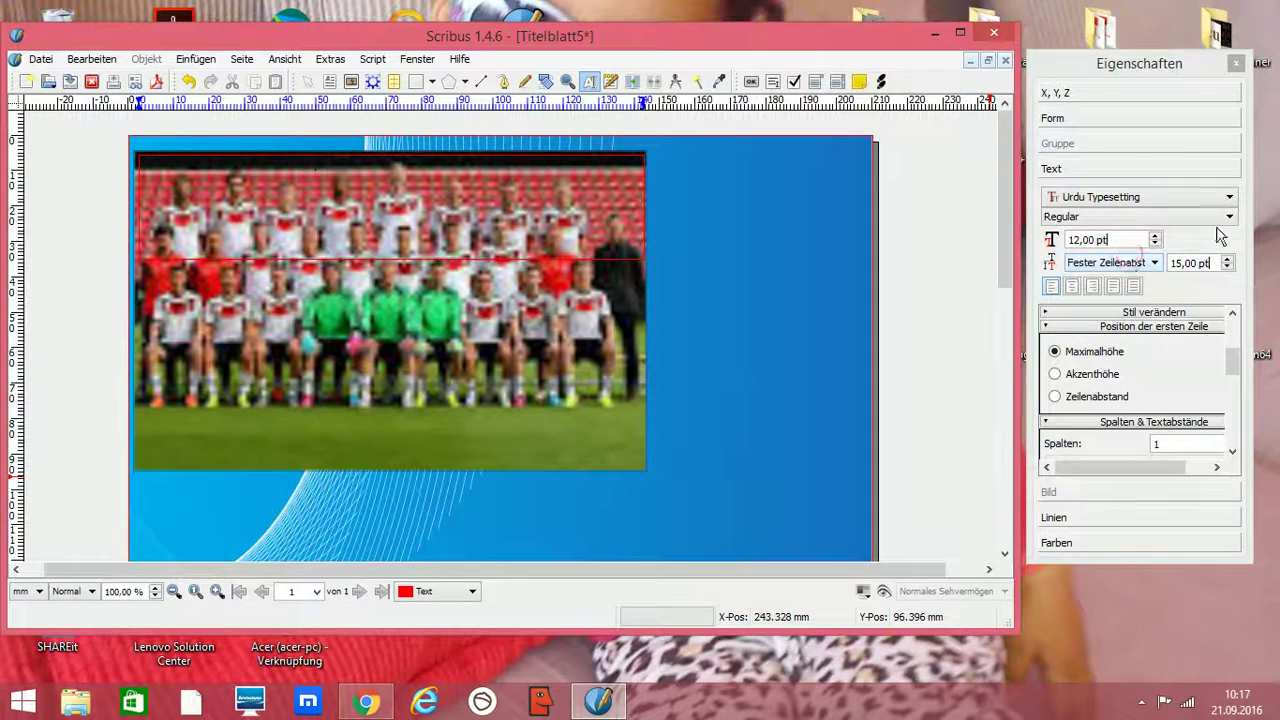
click(1230, 197)
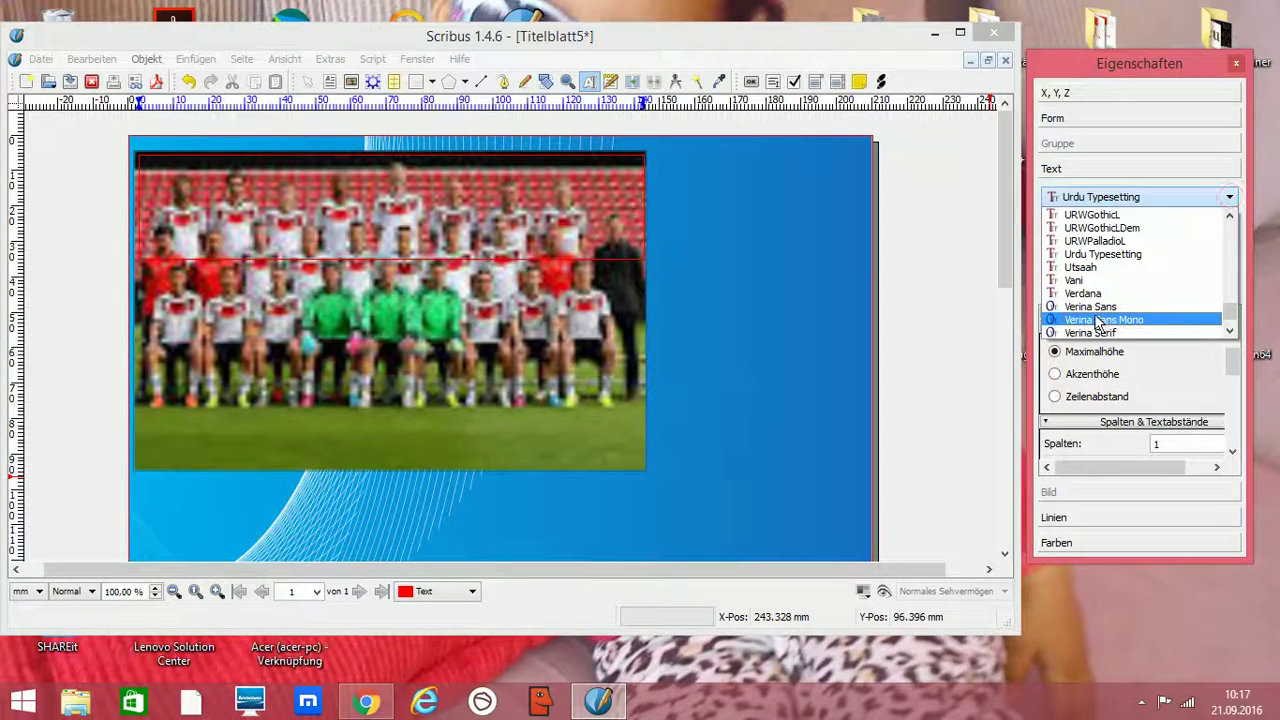
click(1105, 308)
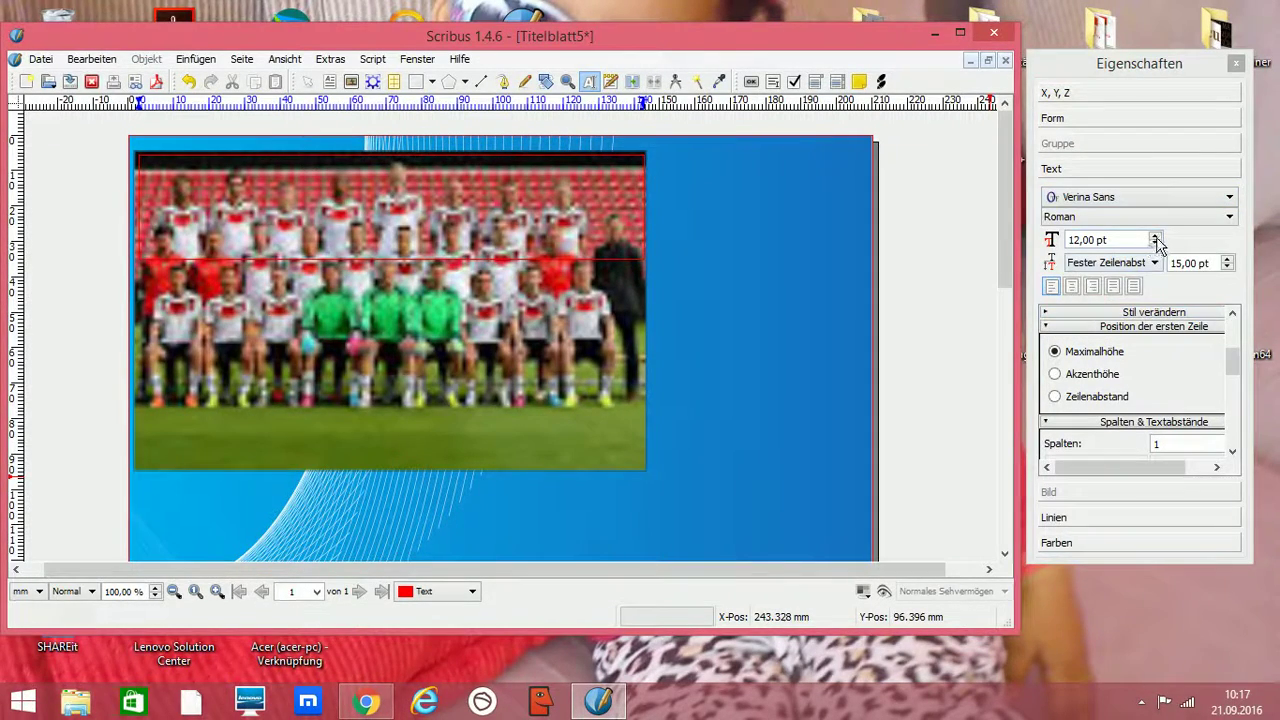
click(1155, 236)
click(1155, 236)
click(1155, 236)
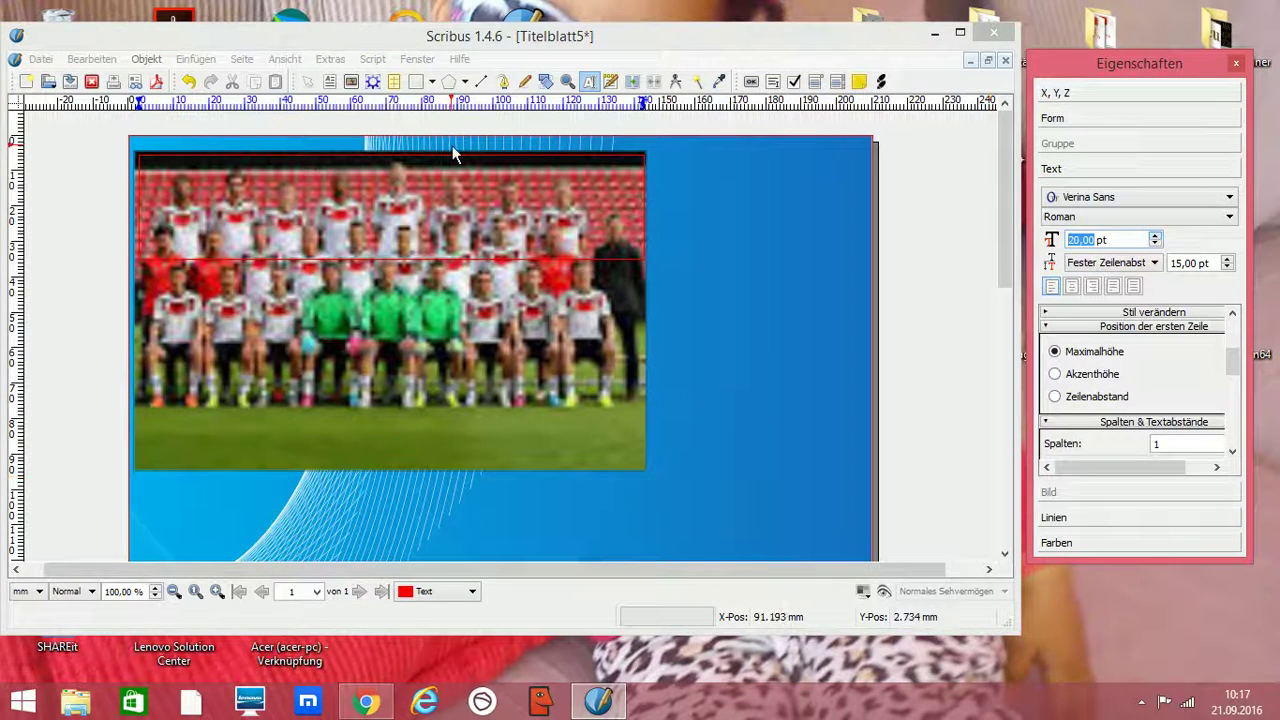
- Enter "WIR SND WELTMEISTER" in the text frame over the team photo and select the whole text
click(300, 165)
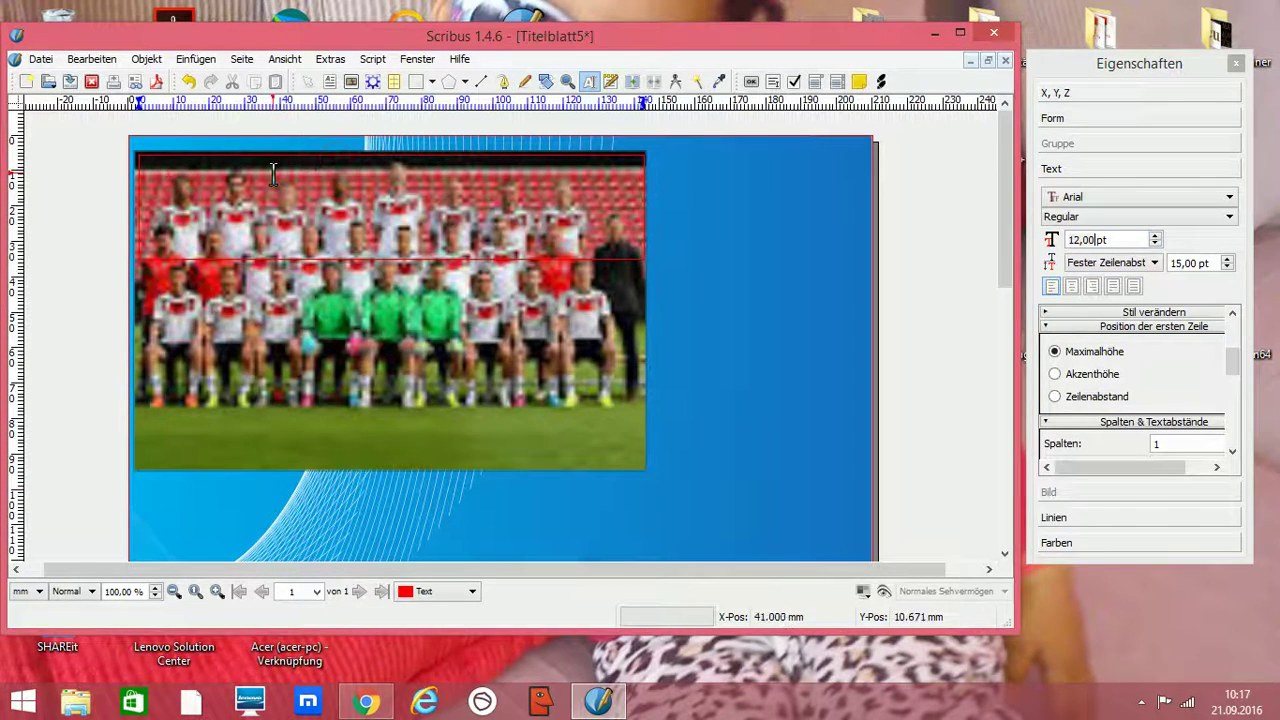
drag(318, 165, 240, 165)
drag(128, 165, 130, 165)
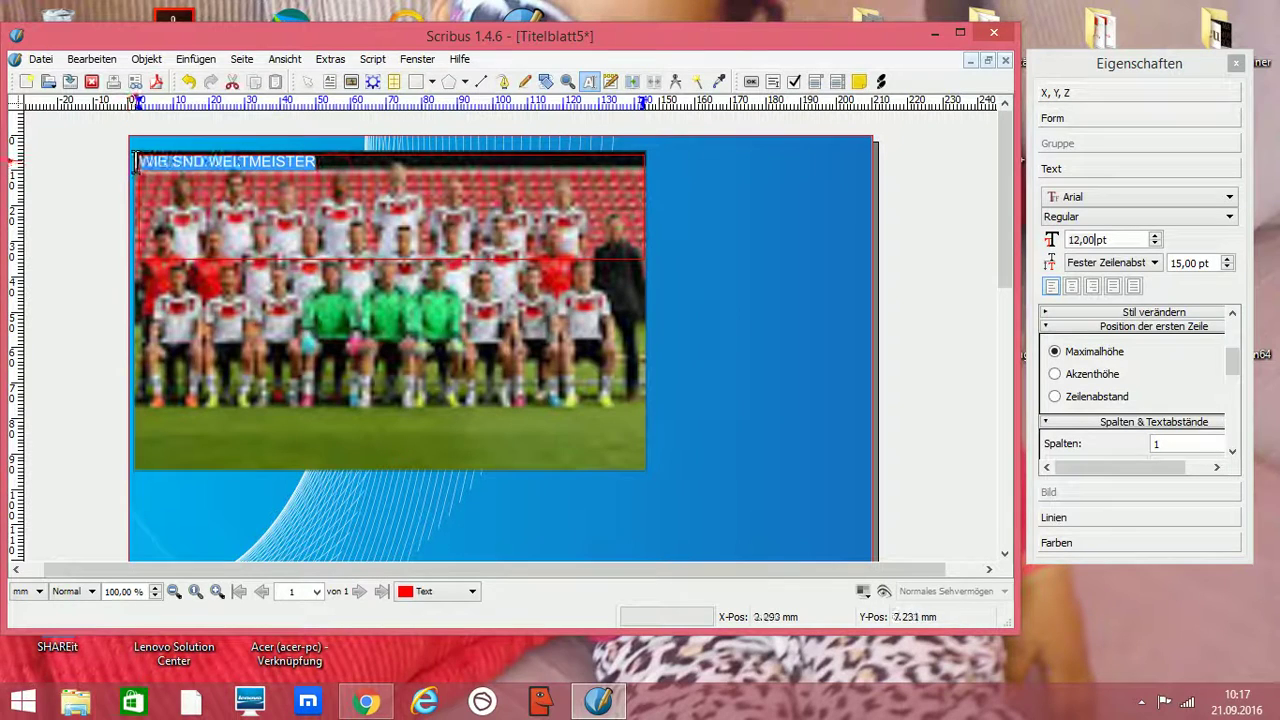
- Set the font size of the selected "WIR SND WELTMEISTER" text to 35 pt
click(1156, 238)
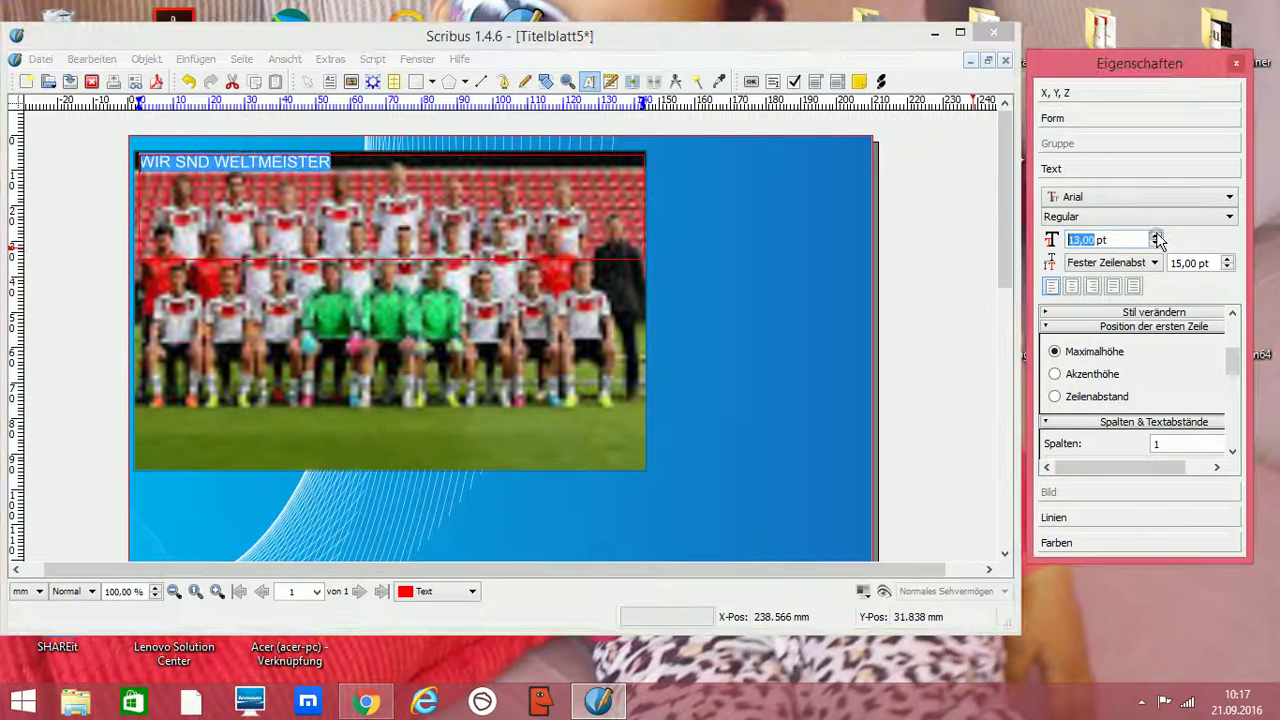
click(1156, 238)
click(1156, 238)
click(1156, 238)
click(1156, 238)
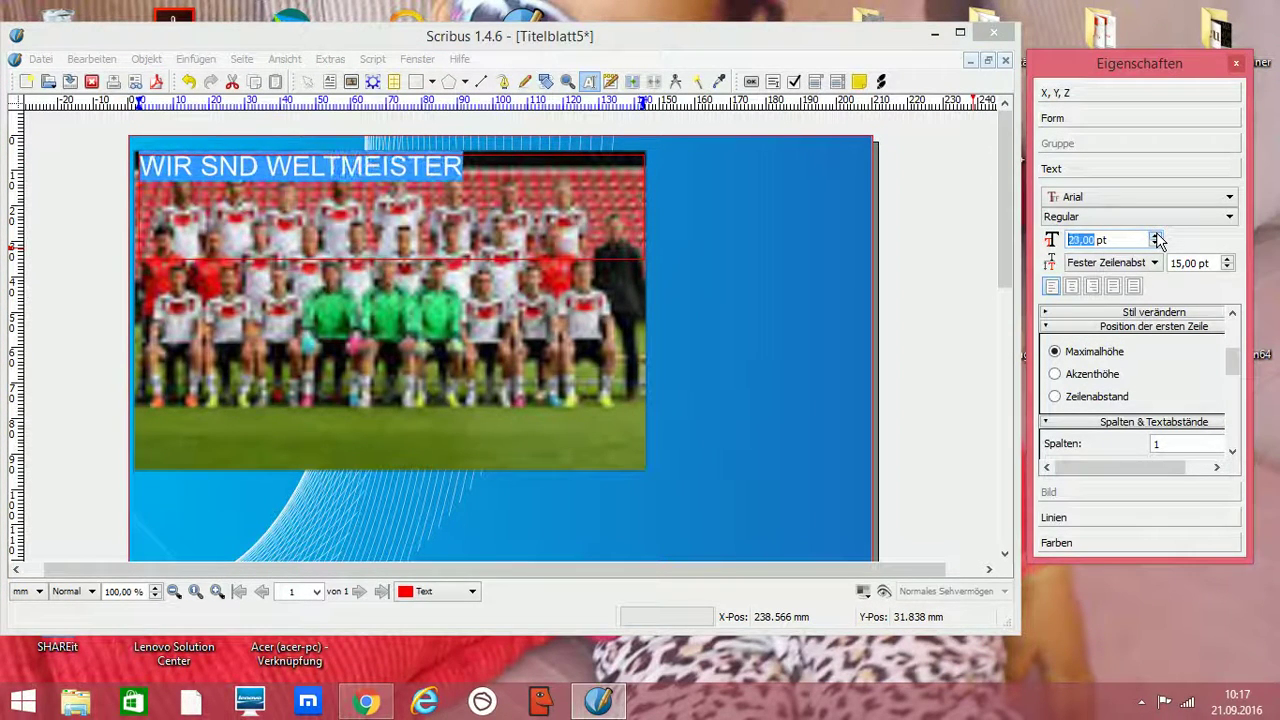
click(1156, 238)
click(1156, 238)
click(1156, 238)
click(1156, 238)
click(1156, 238)
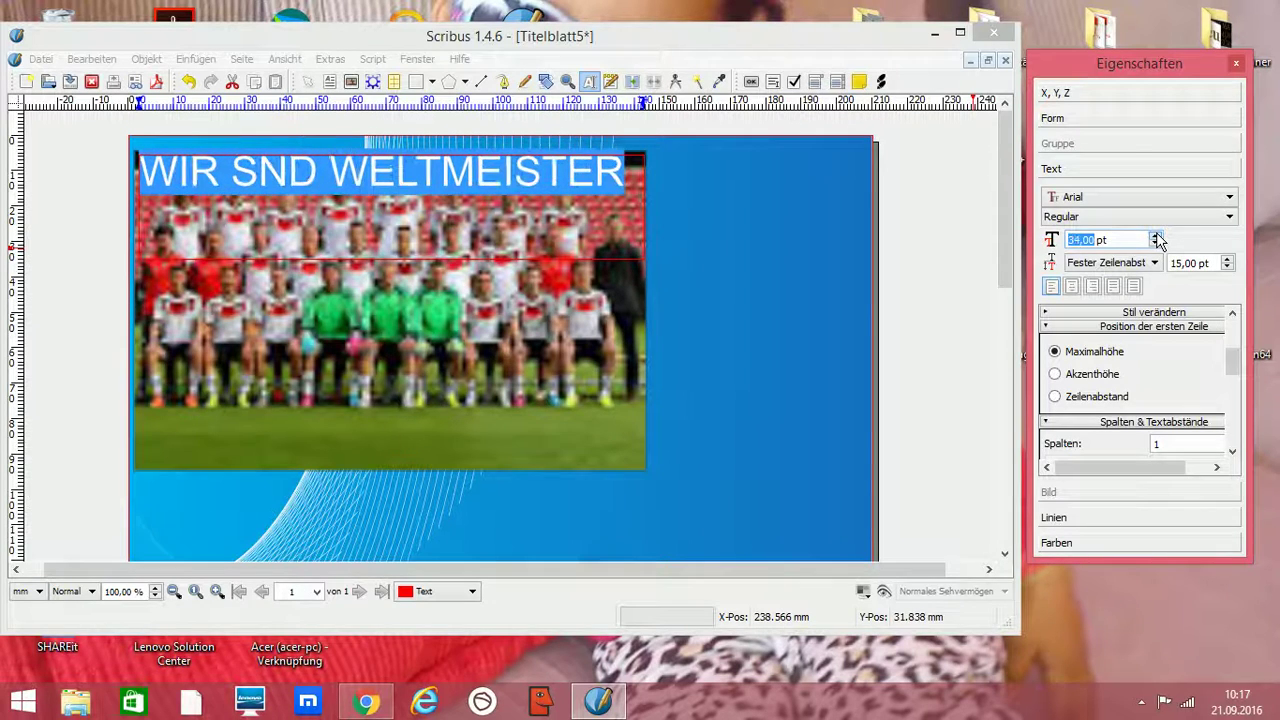
click(1156, 238)
click(1156, 238)
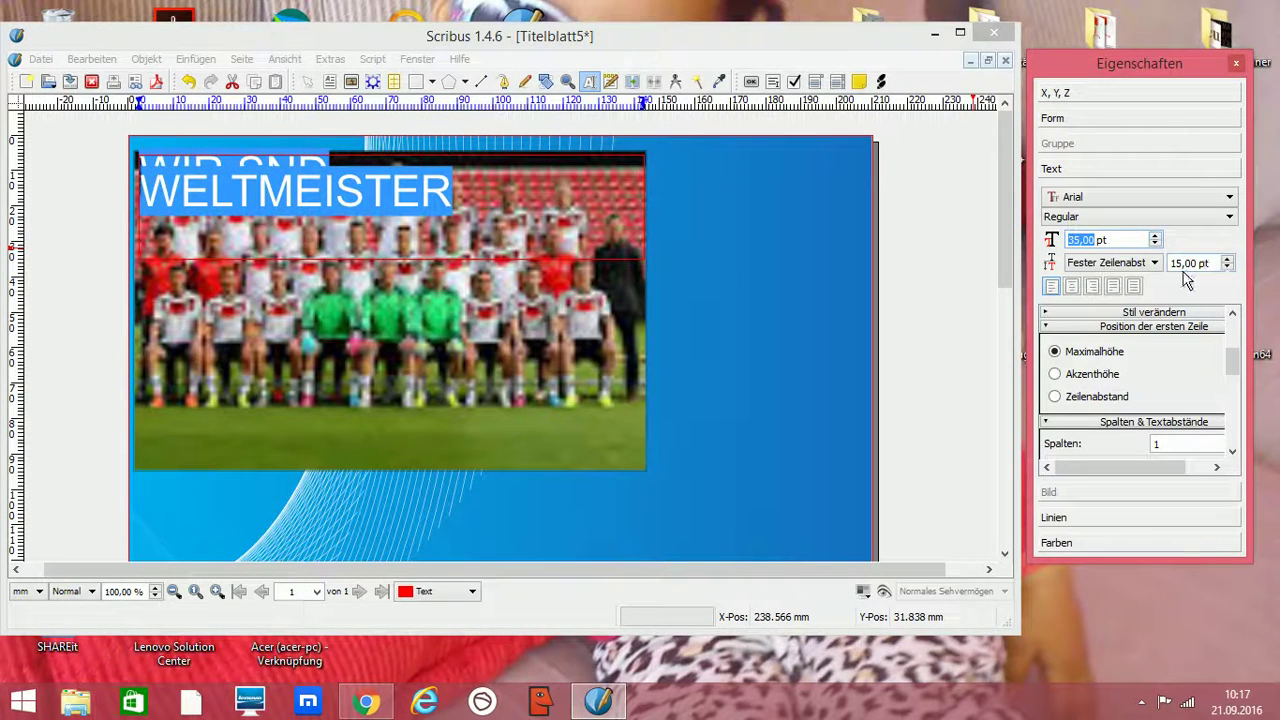
- Set the fixed line spacing of the headline text to 46 pt
click(1228, 259)
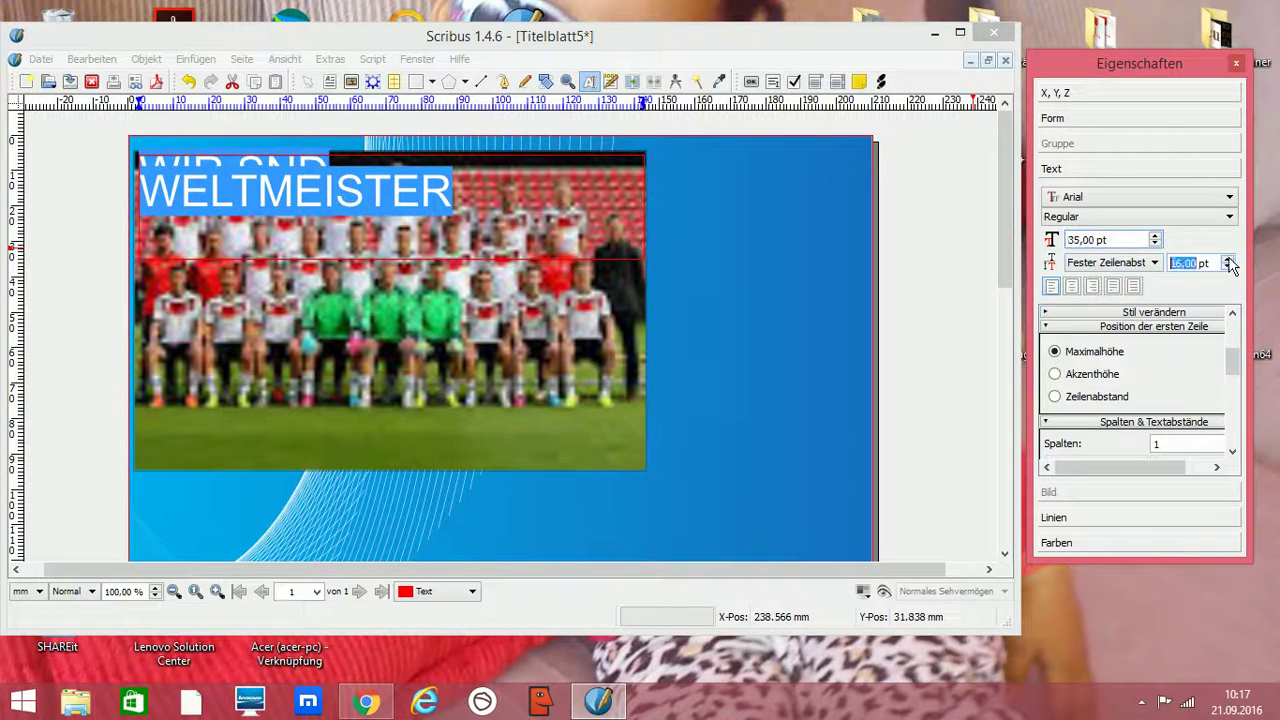
click(1228, 259)
click(1228, 259)
click(1228, 259)
click(1228, 259)
click(1228, 259)
click(1228, 259)
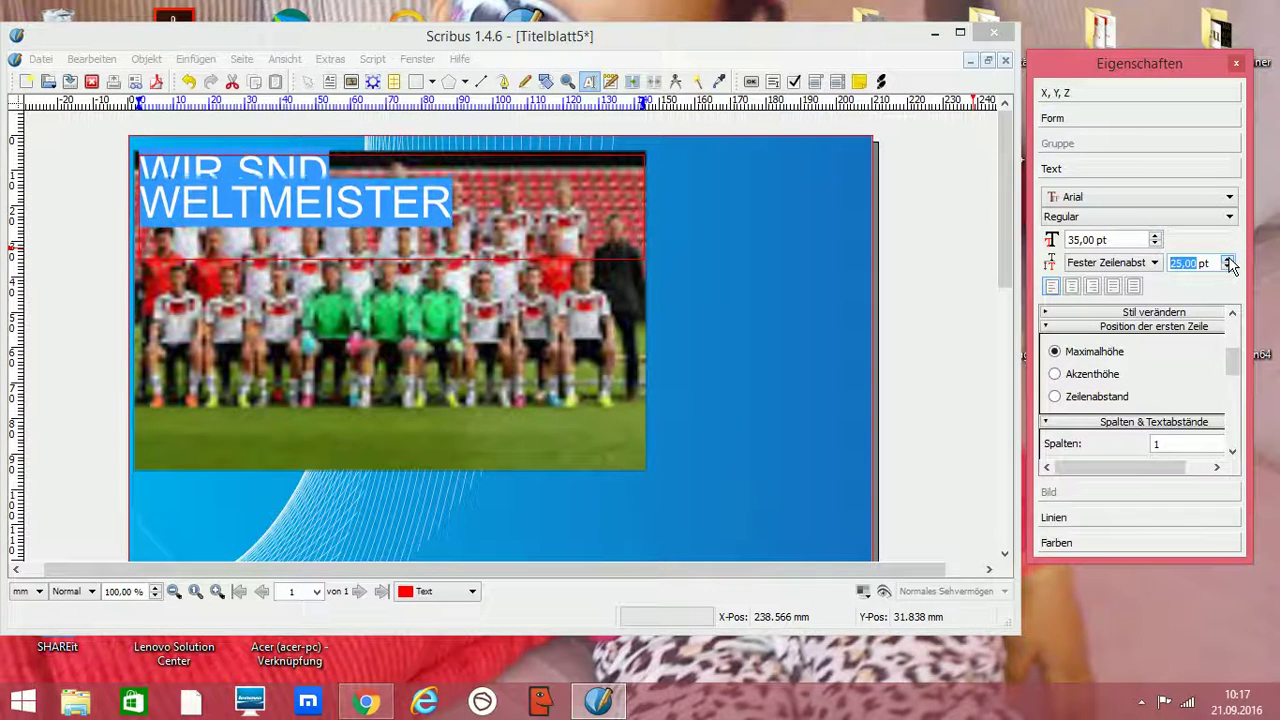
click(1228, 259)
click(1228, 259)
click(1228, 259)
click(1228, 259)
click(1228, 259)
click(1228, 259)
click(1228, 259)
click(1228, 259)
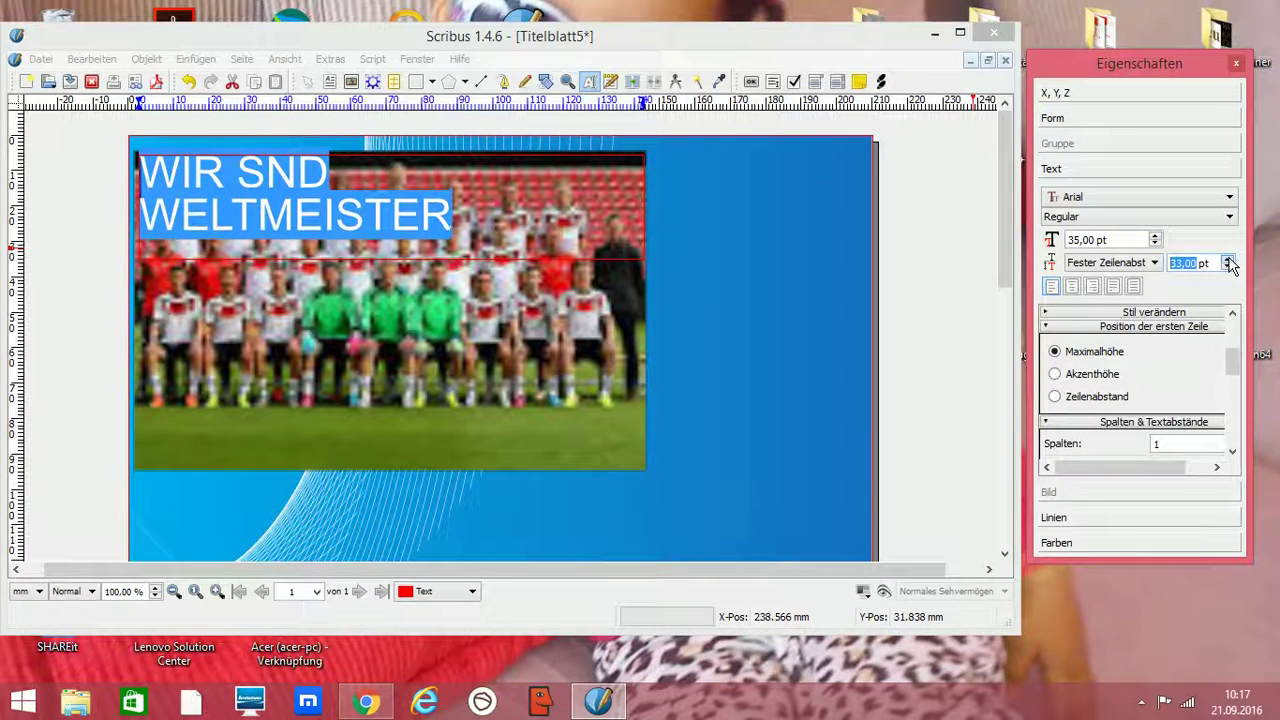
click(1228, 259)
click(1228, 259)
click(1228, 259)
click(1228, 259)
click(1228, 259)
click(1228, 259)
click(1228, 259)
click(1228, 259)
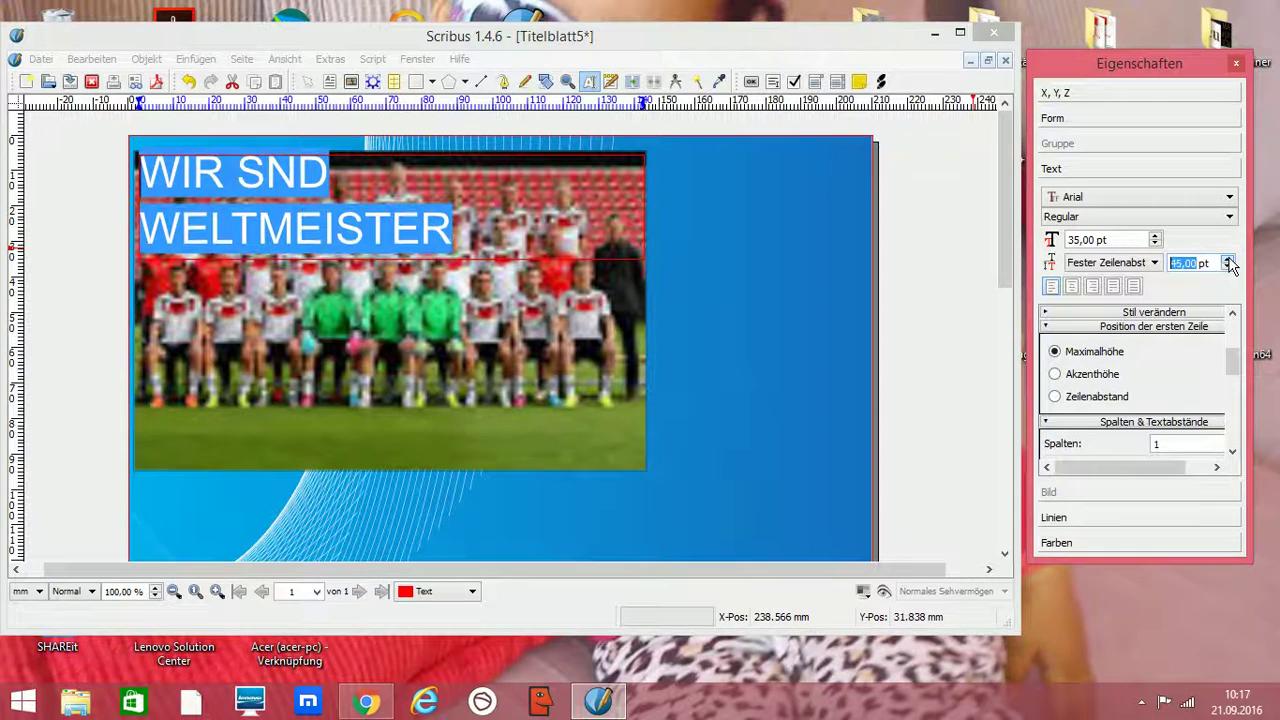
click(1228, 259)
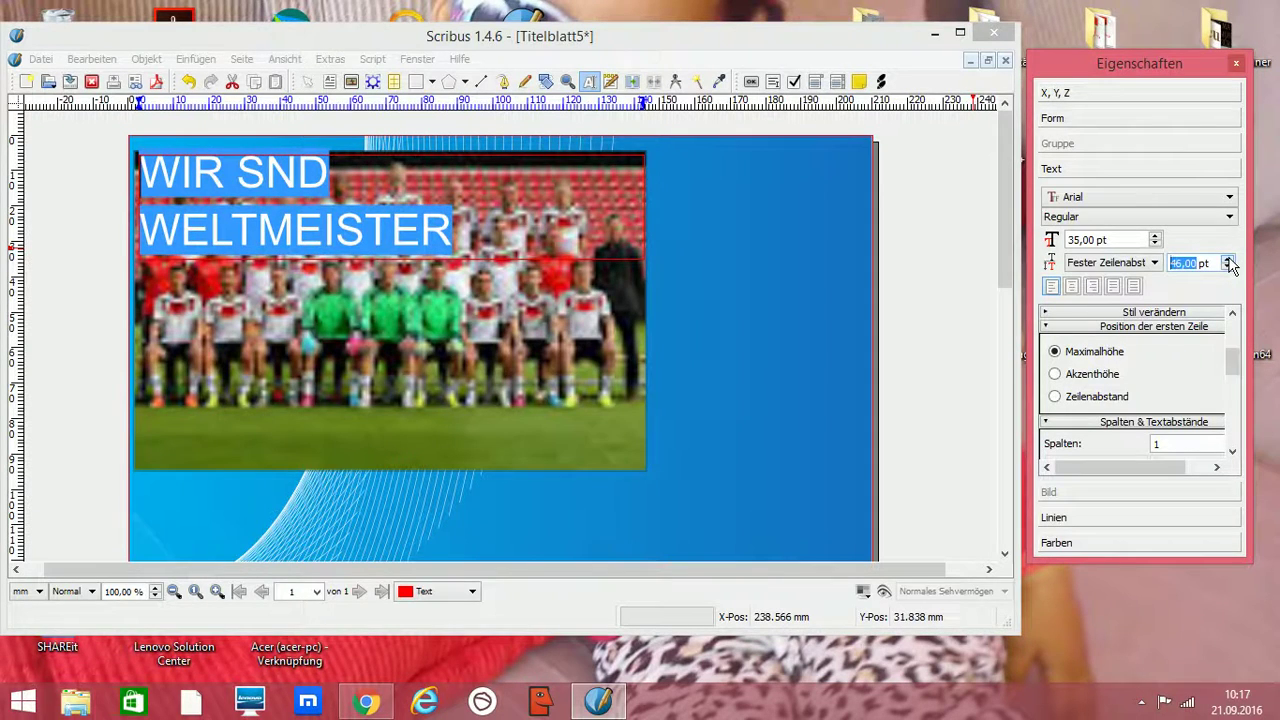
- Try right, left and justified alignment on the headline text and settle on centred alignment
click(1072, 287)
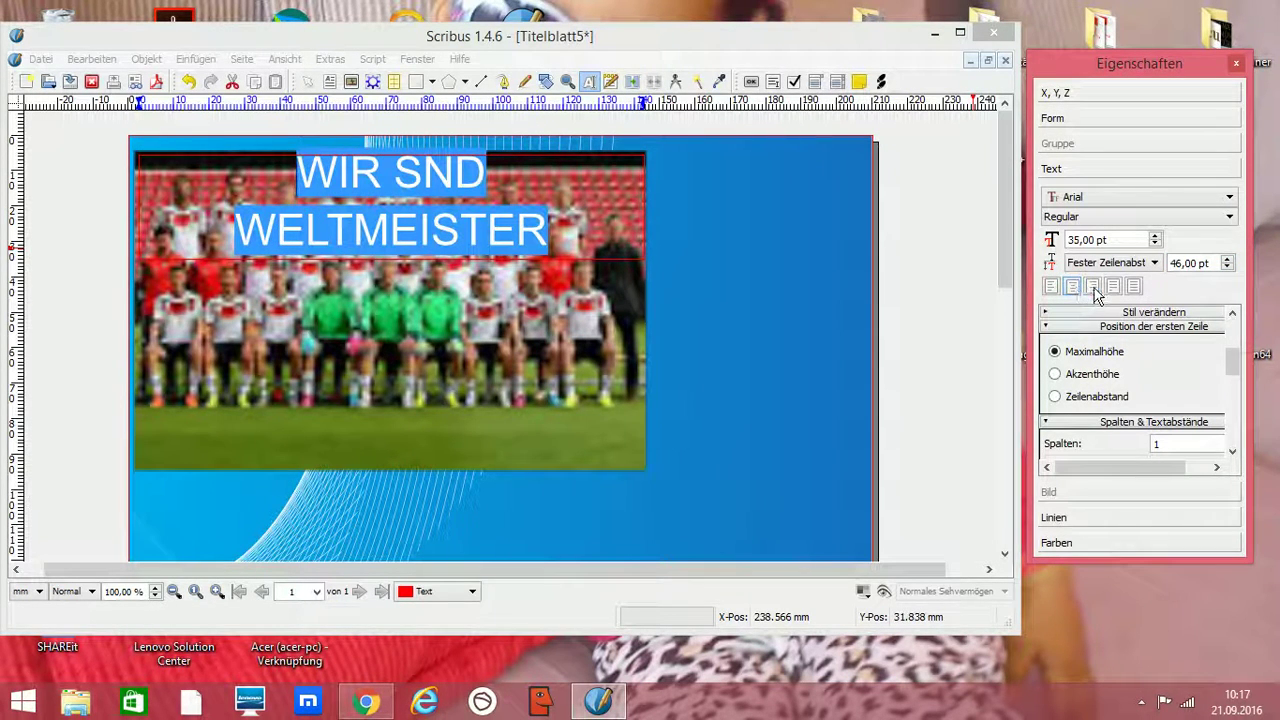
click(1091, 287)
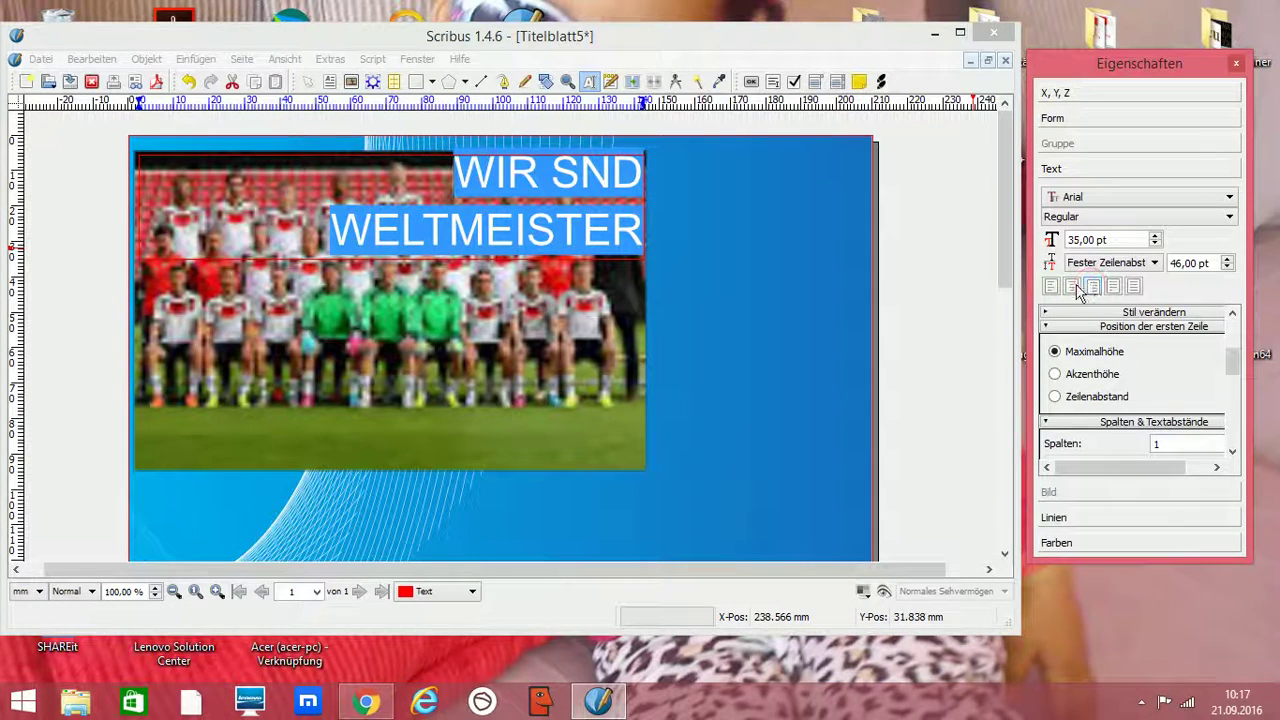
click(1051, 287)
click(1113, 287)
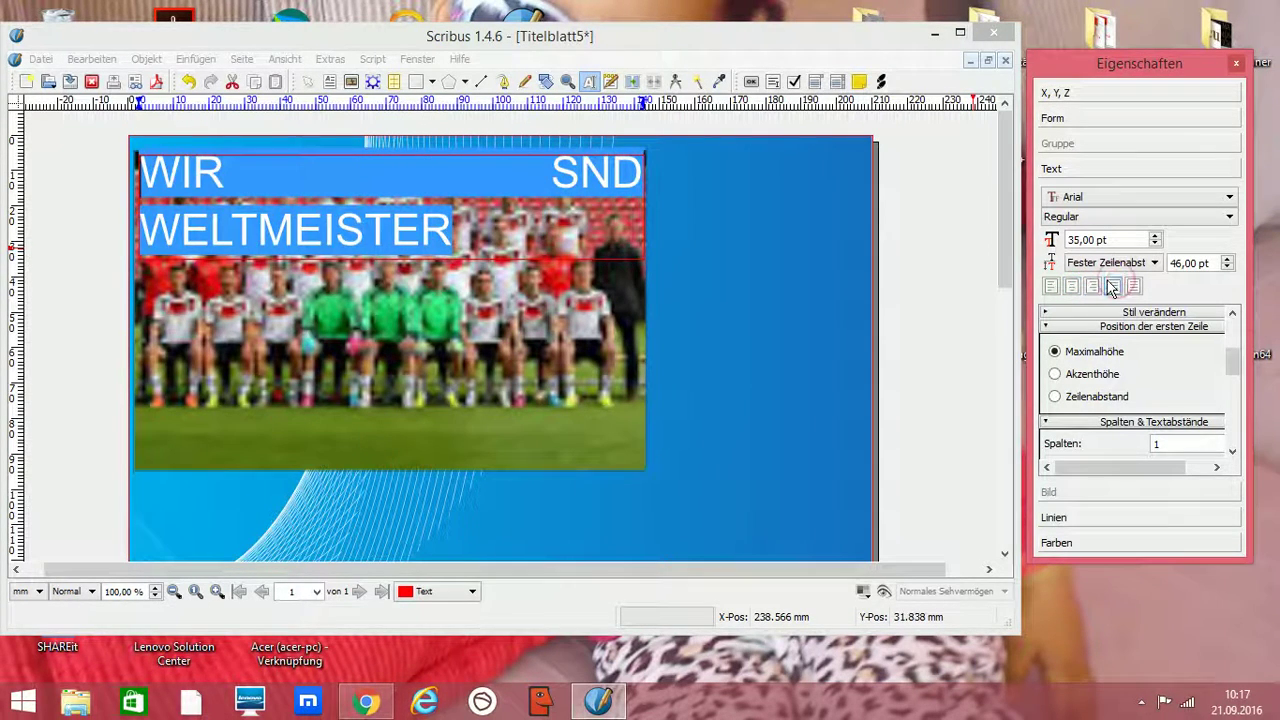
click(1094, 287)
click(1075, 288)
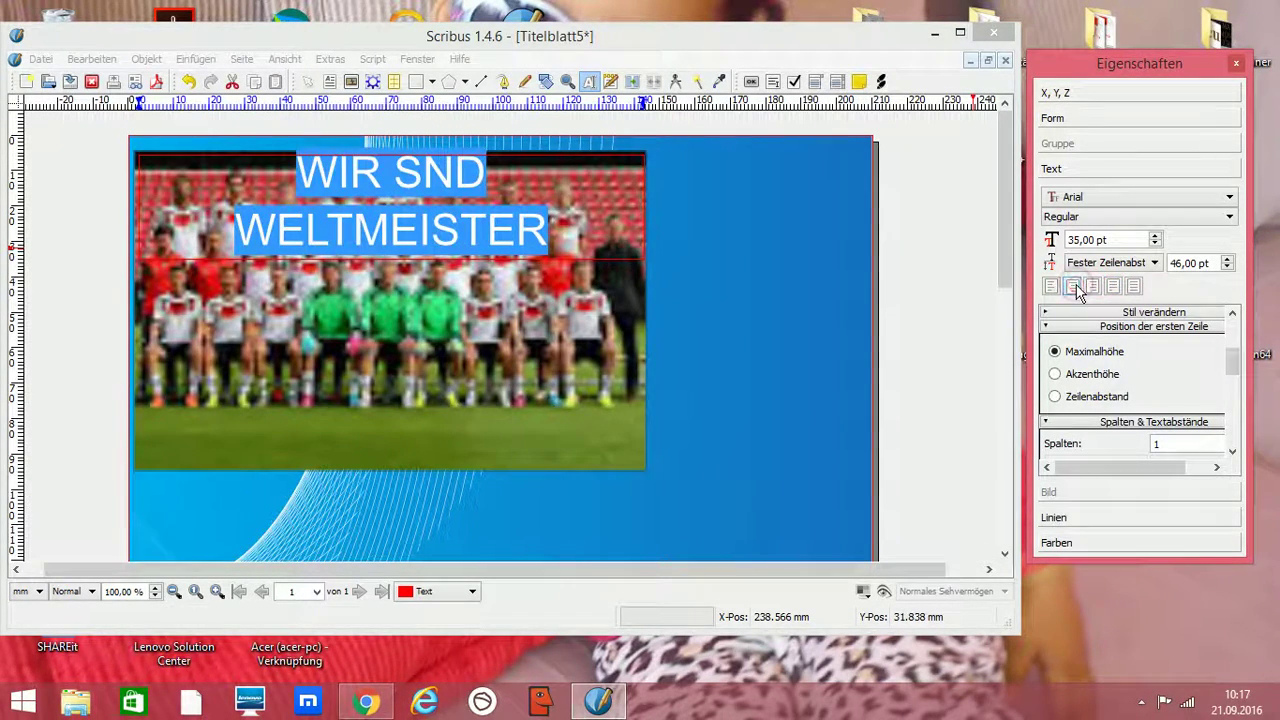
- Try Akzenthöhe and Zeilenabstand for the headline's first line position, and restore Maximalhöhe
click(1056, 375)
click(1056, 396)
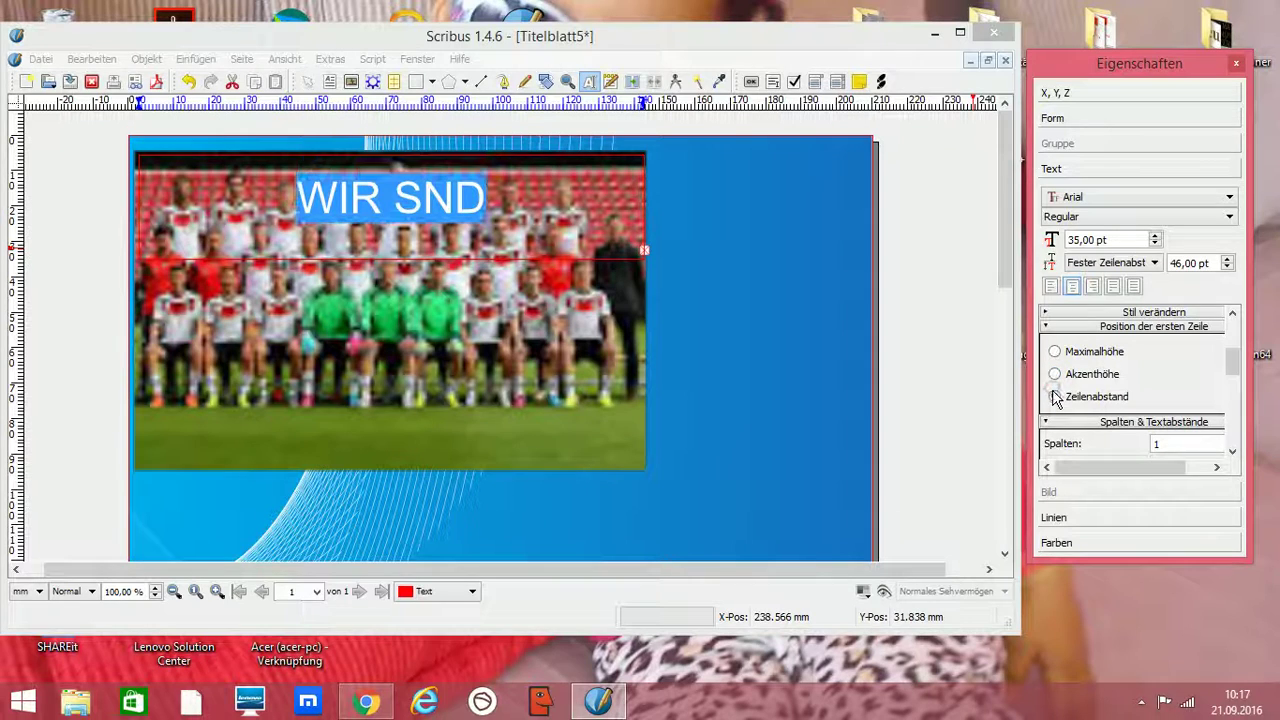
click(1055, 352)
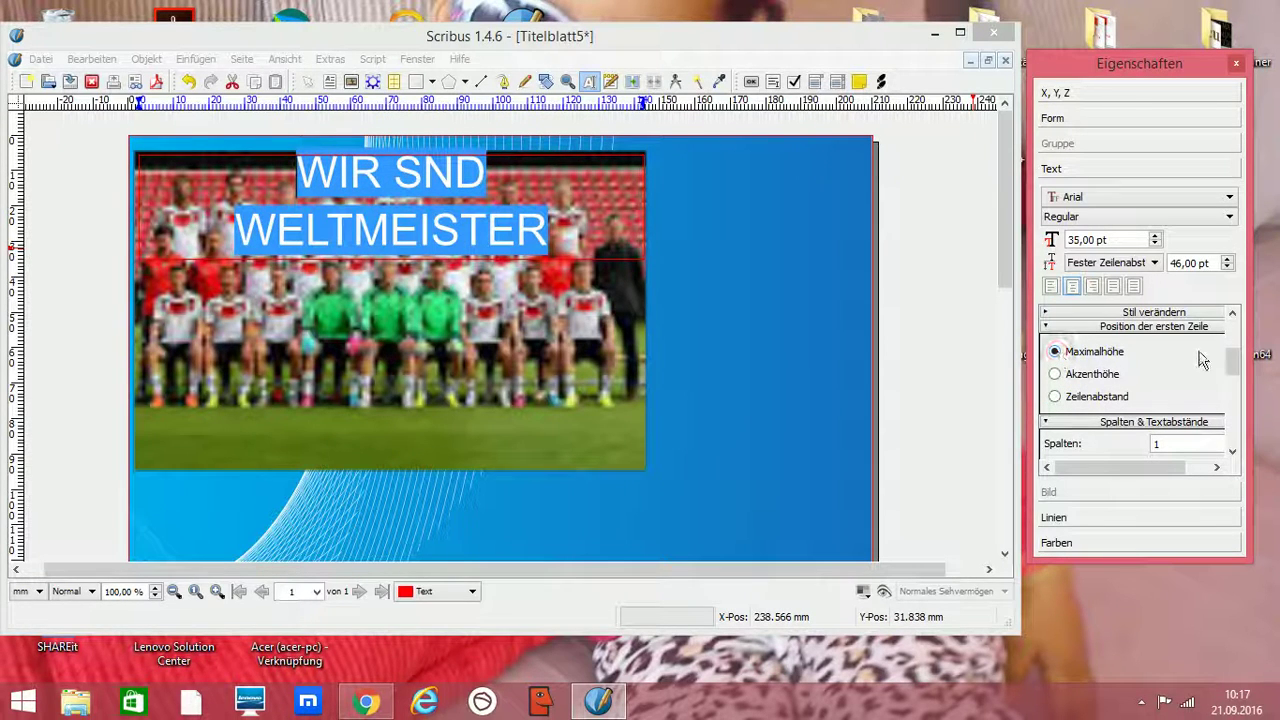
- Set the headline frame's top text distance to 7 mm
drag(1229, 380, 1237, 410)
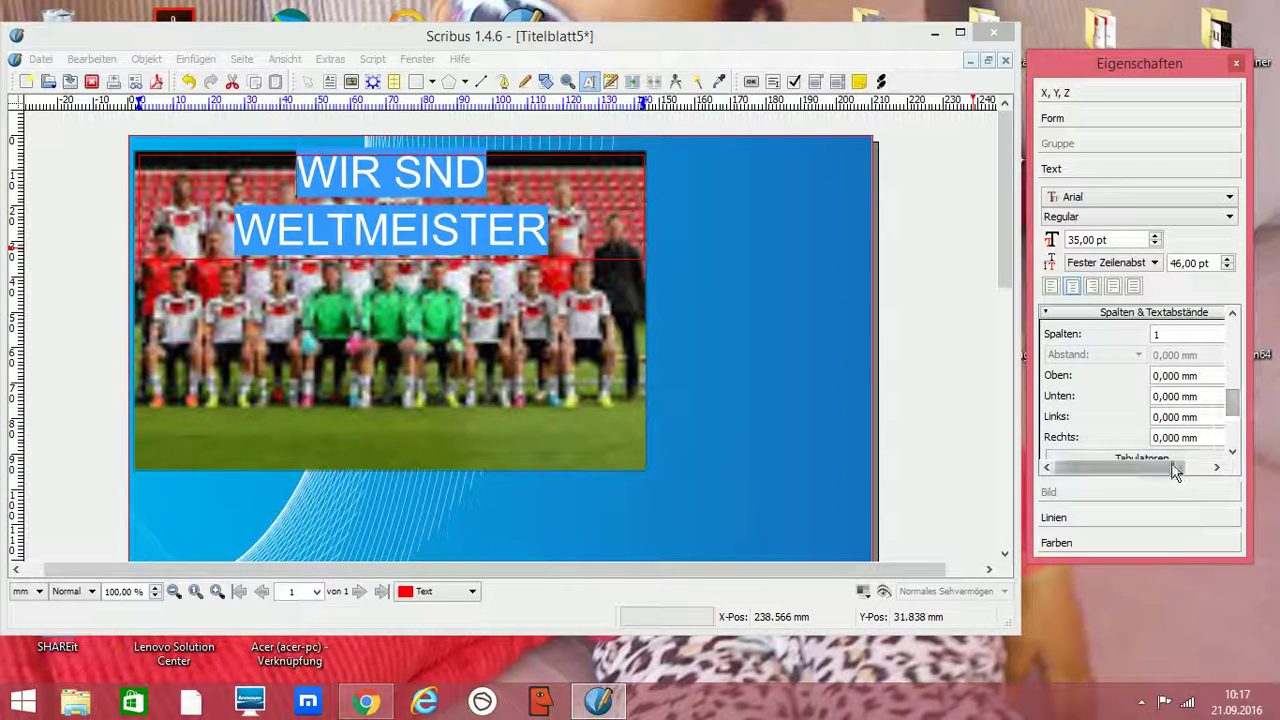
drag(1171, 466, 1203, 470)
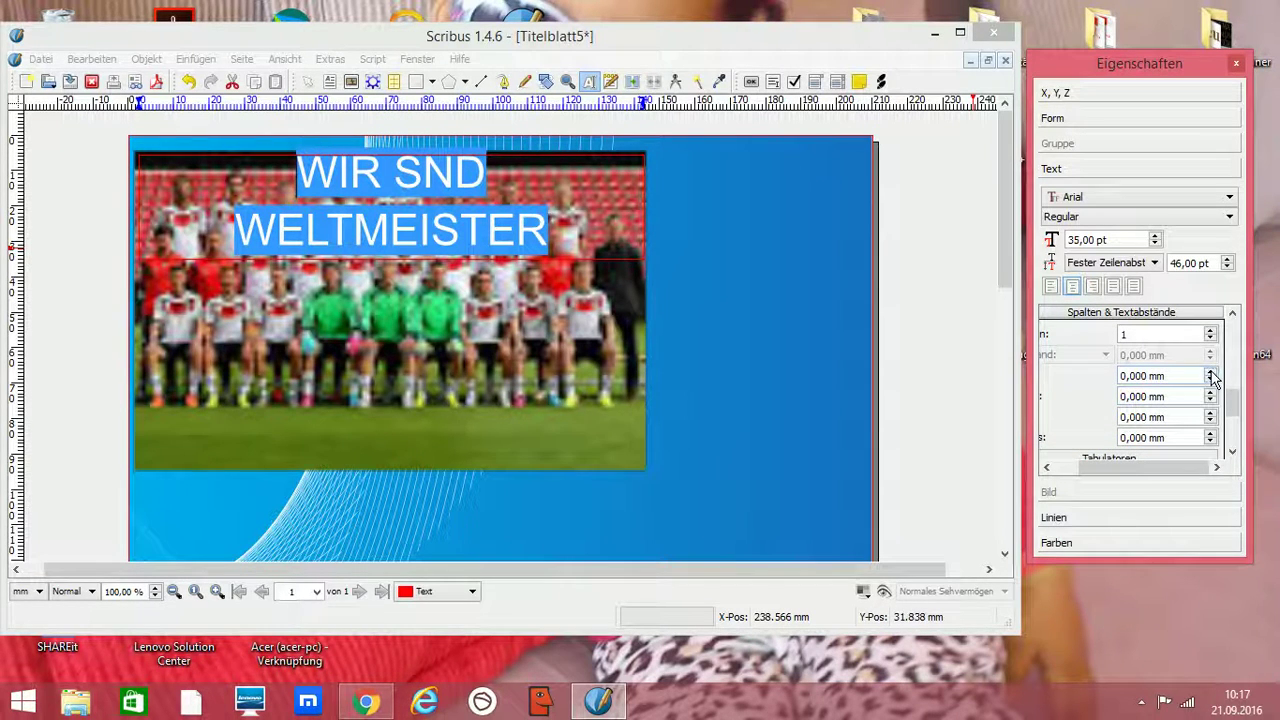
click(1211, 374)
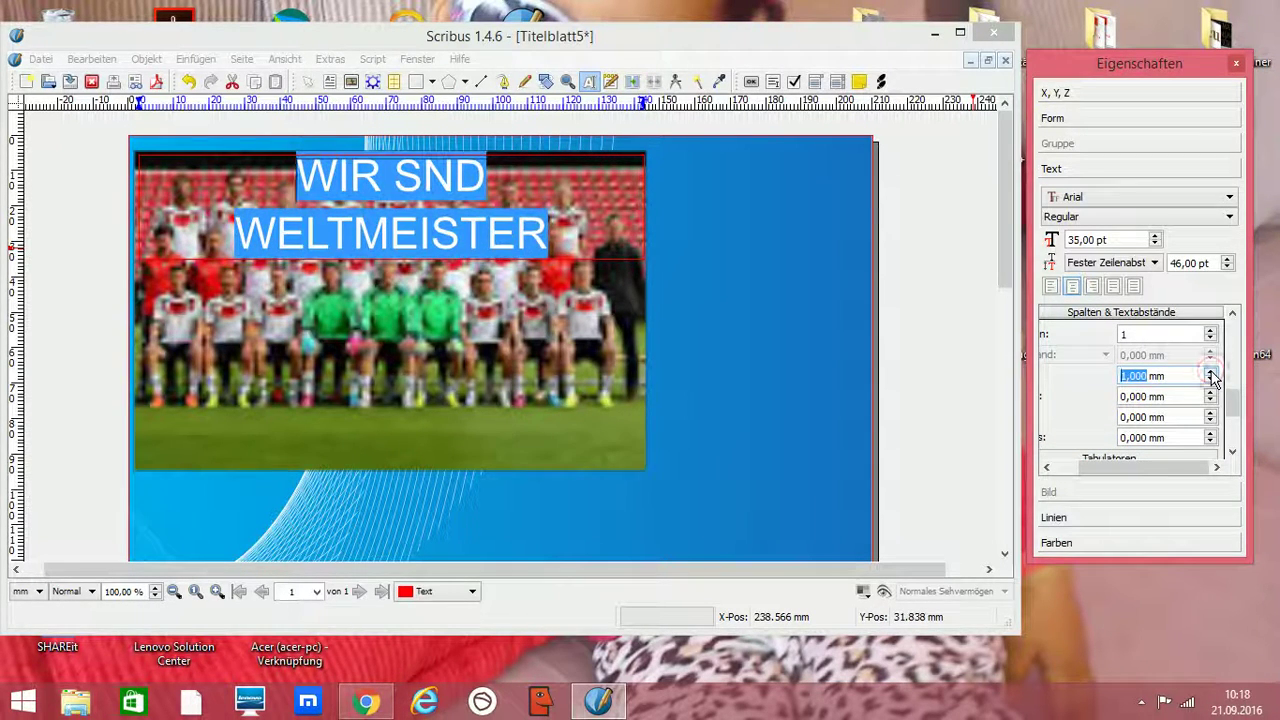
click(1211, 374)
click(1211, 374)
click(1211, 374)
click(1211, 374)
click(1211, 374)
click(1211, 374)
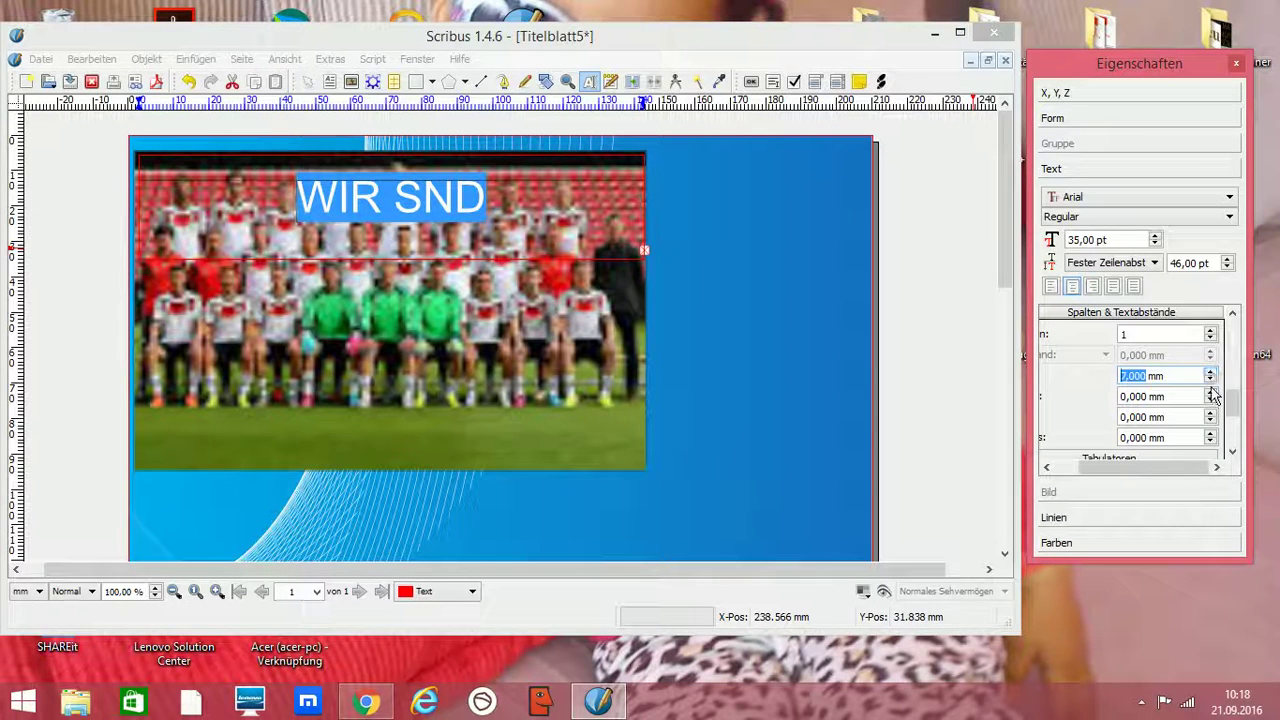
- Set the headline frame's top text distance back to 0 mm and its bottom text distance to 1 mm
click(1211, 381)
click(1211, 381)
click(1211, 381)
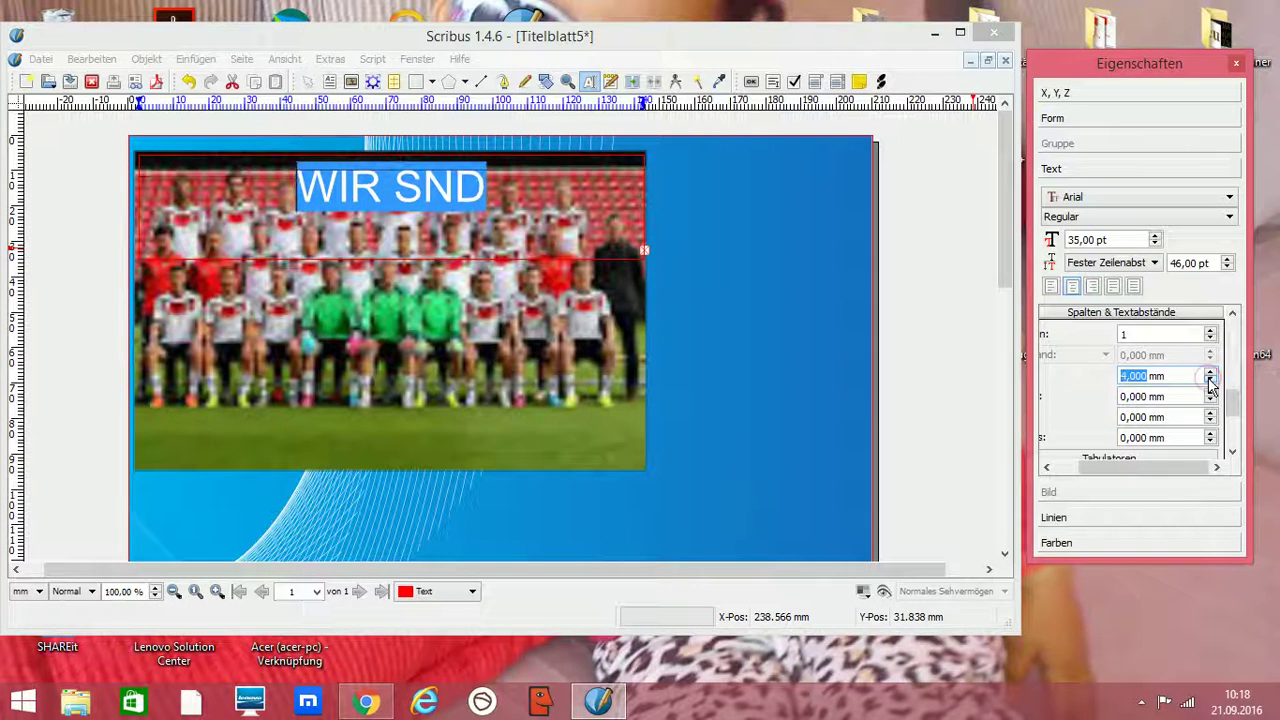
click(1211, 381)
click(1211, 381)
click(1211, 381)
click(1211, 381)
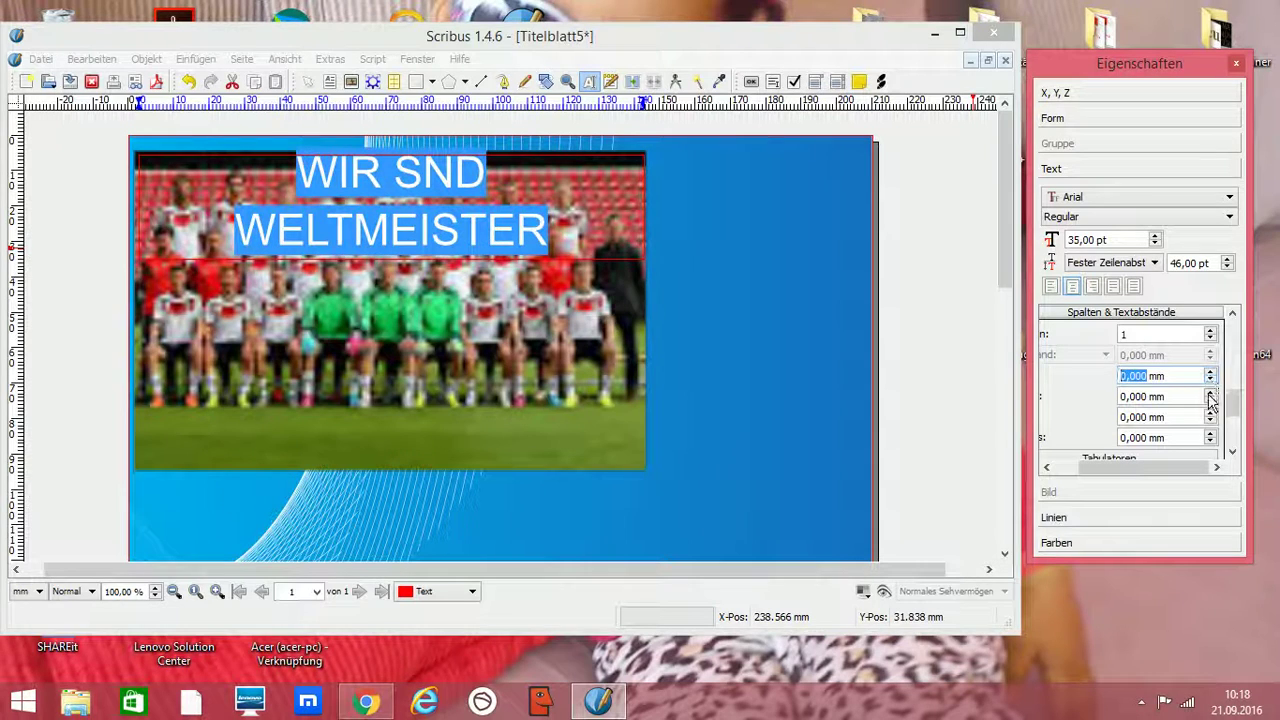
click(1210, 394)
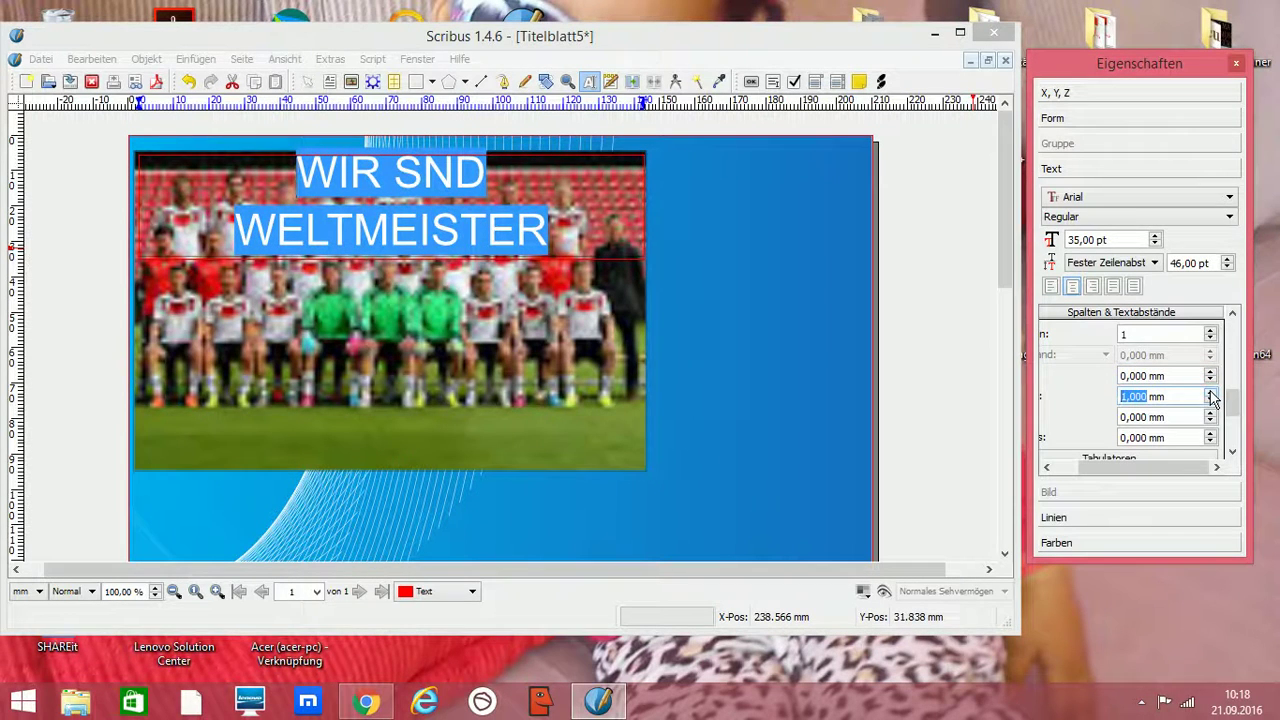
- Try the fill colours FromSVG#00adef and FromSVG#231f20 on the headline frame, and settle on orange FromSVG#f68712
click(1094, 543)
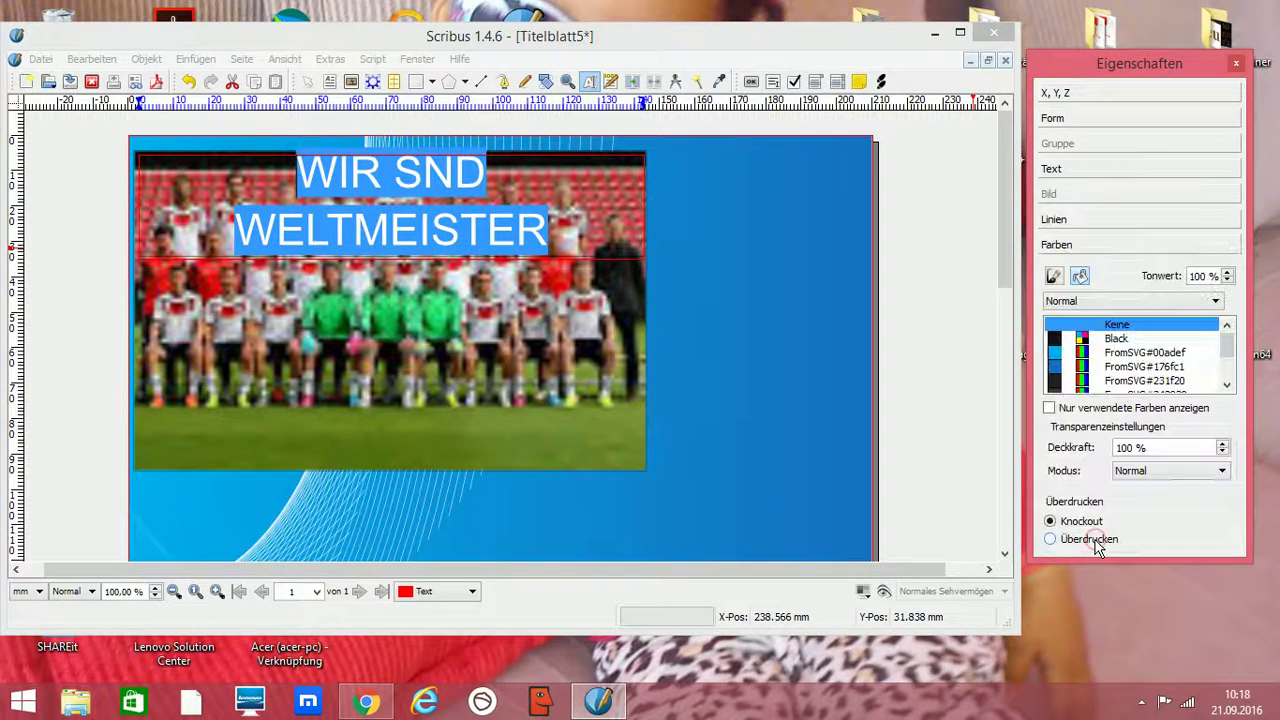
click(1056, 354)
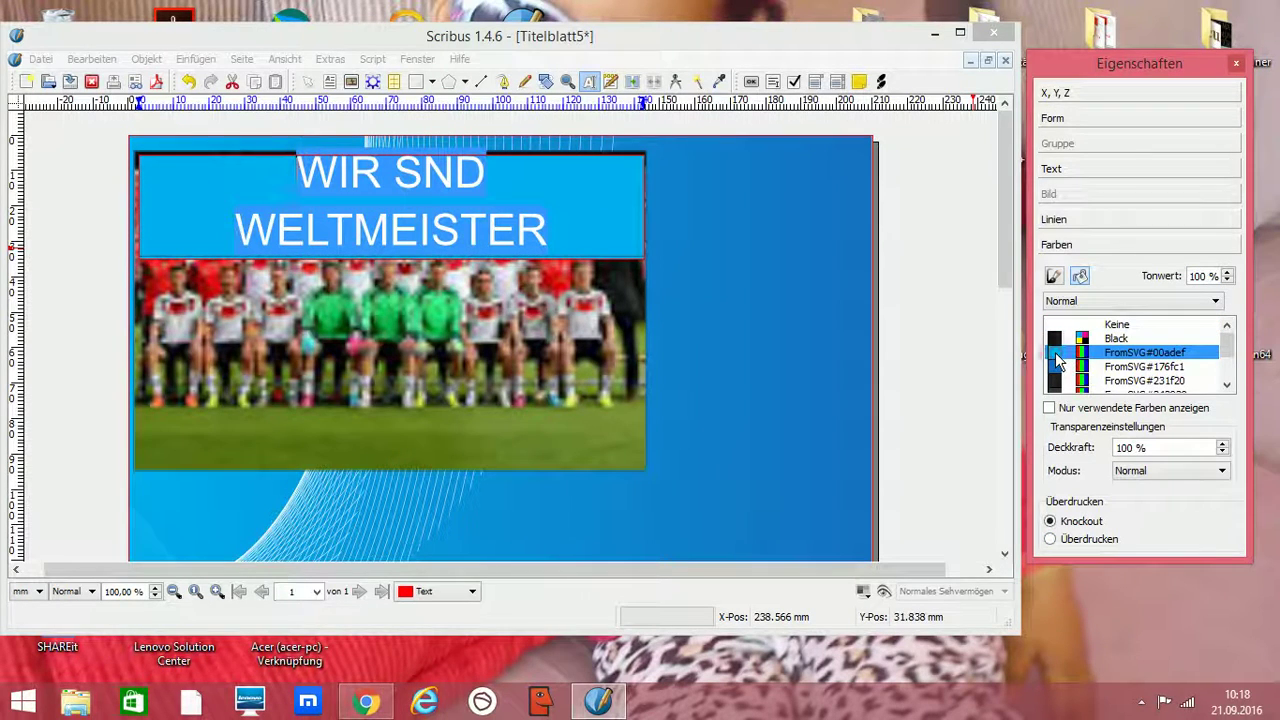
click(1057, 381)
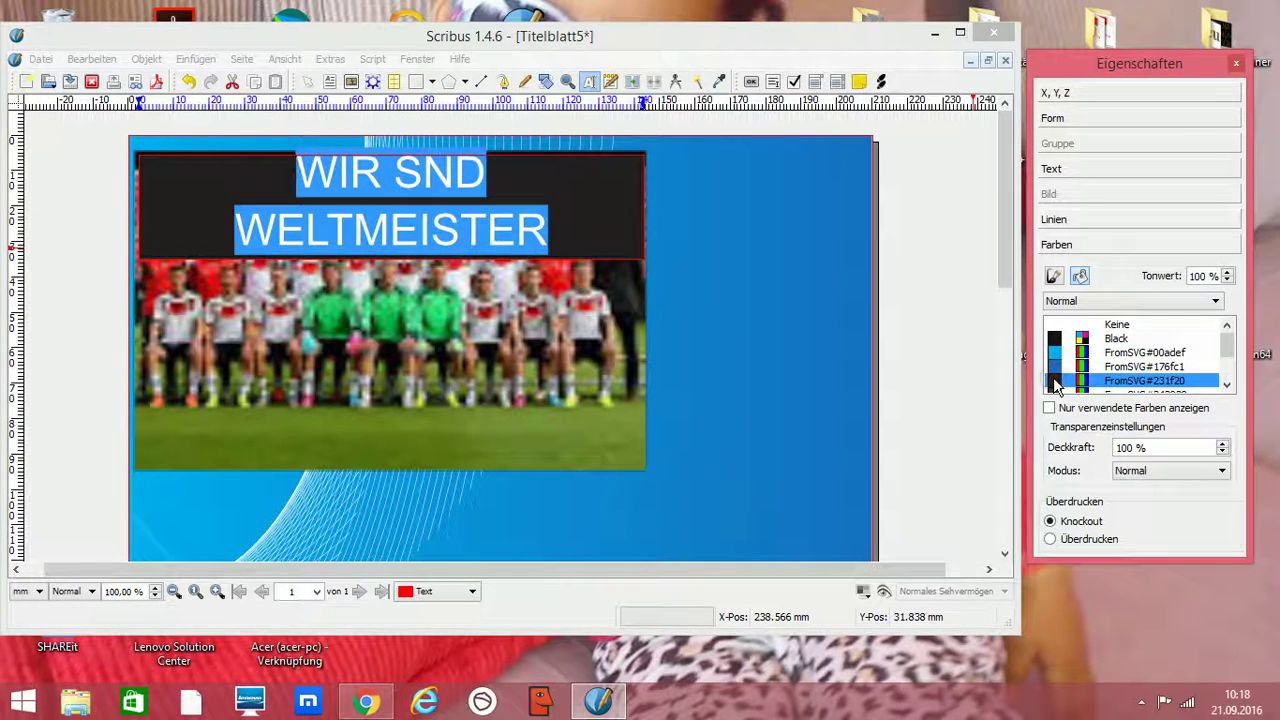
scroll(1230, 345, down, 2)
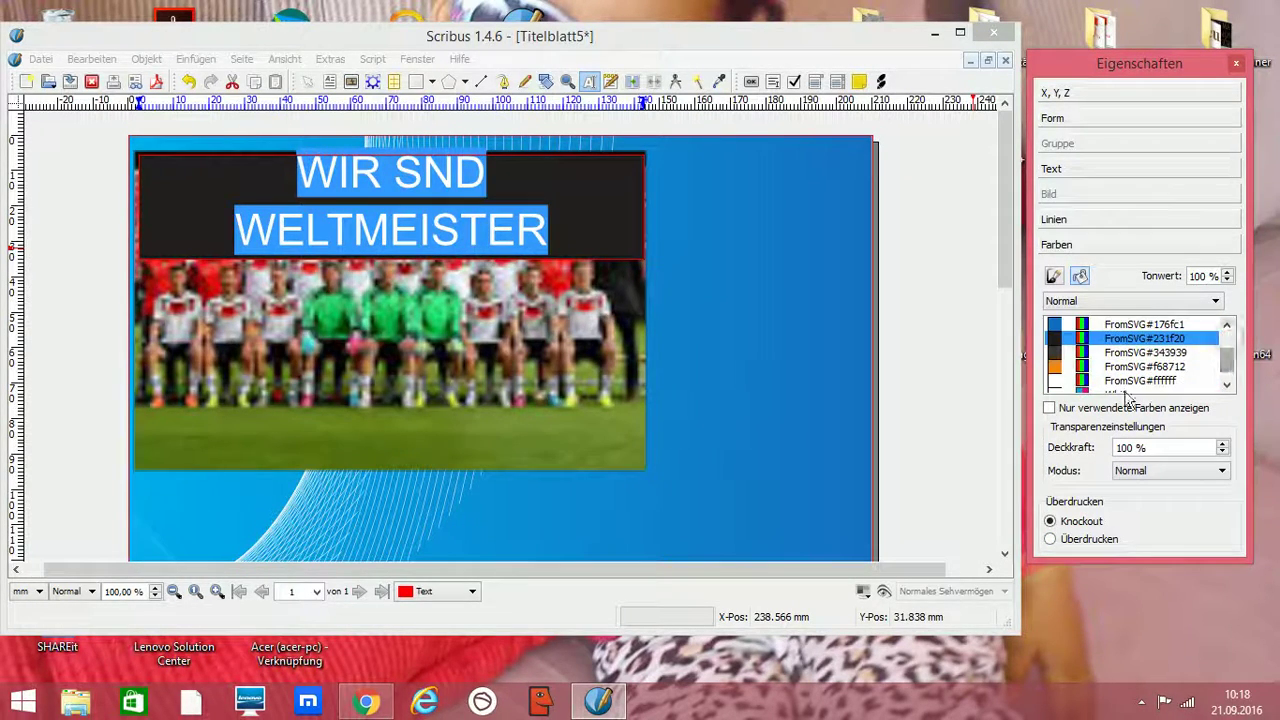
click(1062, 368)
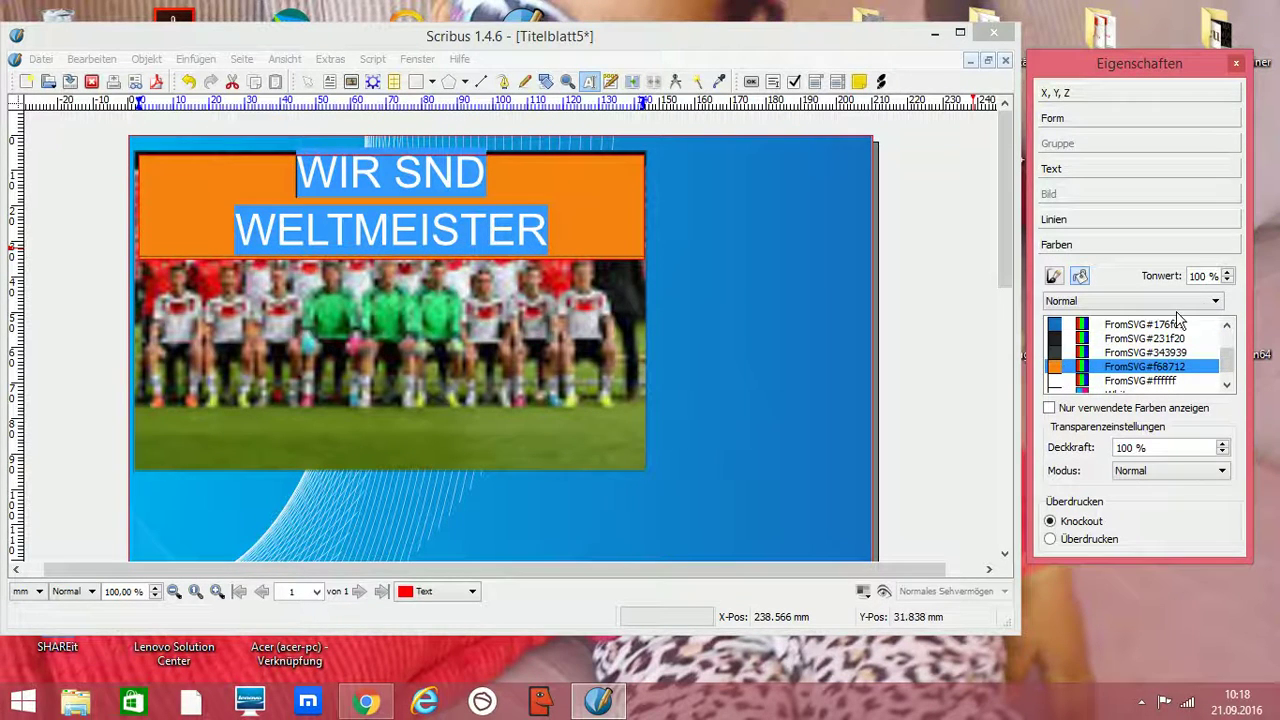
- Change the headline frame's fill to a diagonal gradient (Diagonaler Verlauf) and move its end colour stop to 50 %
click(1213, 303)
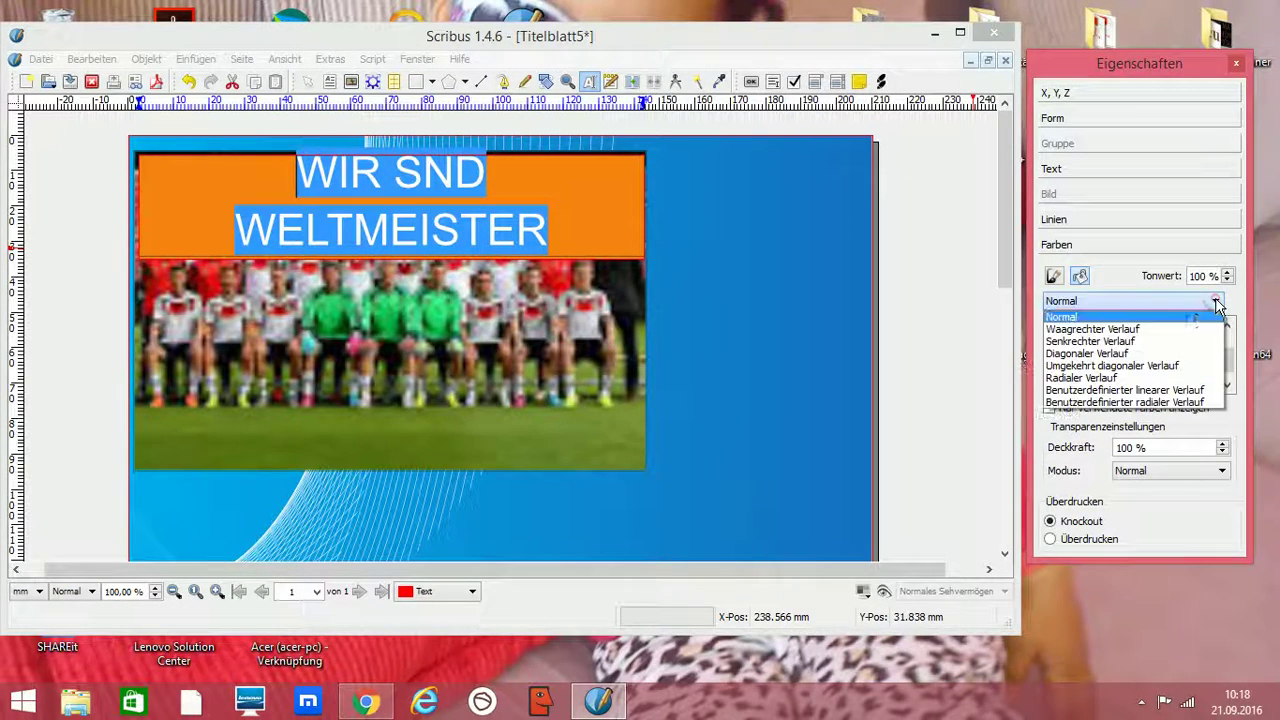
click(1113, 356)
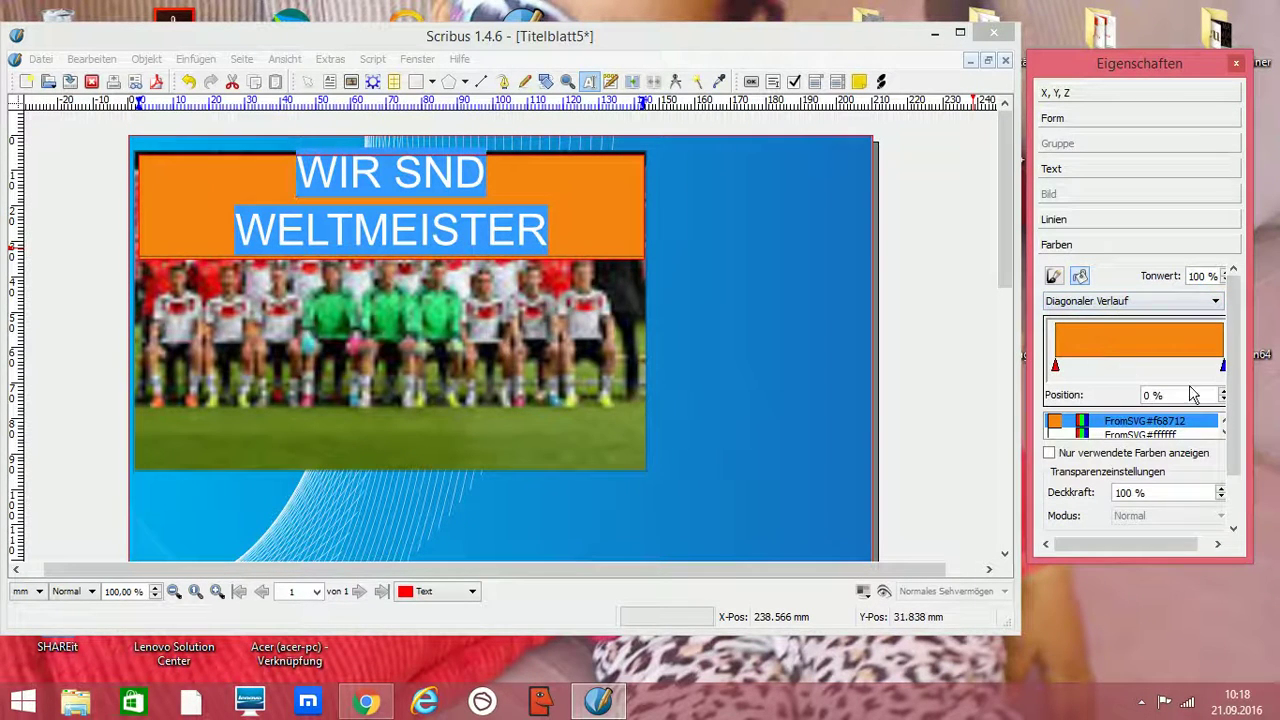
drag(1221, 366, 1142, 372)
- Colour the gradient's 50 % stop FromSVG#ffffff, shift it further from the orange stop, and select the orange stop
click(1224, 432)
click(1224, 432)
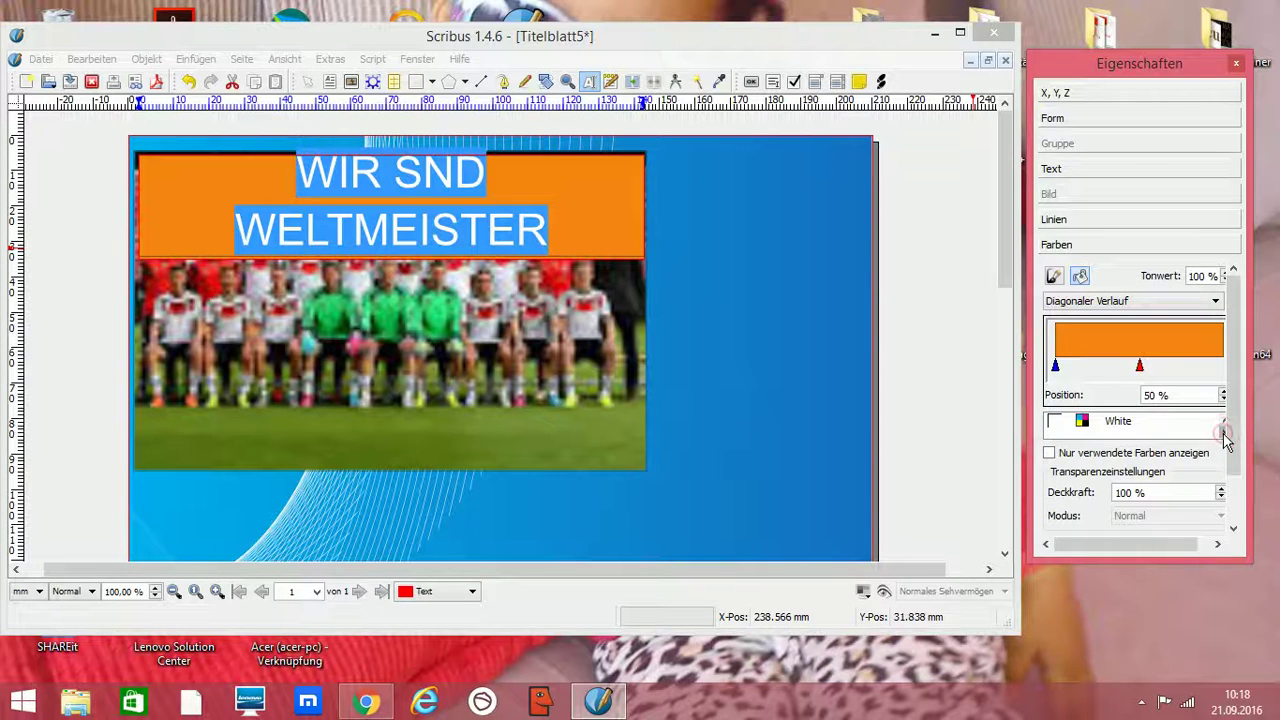
click(1224, 421)
click(1224, 421)
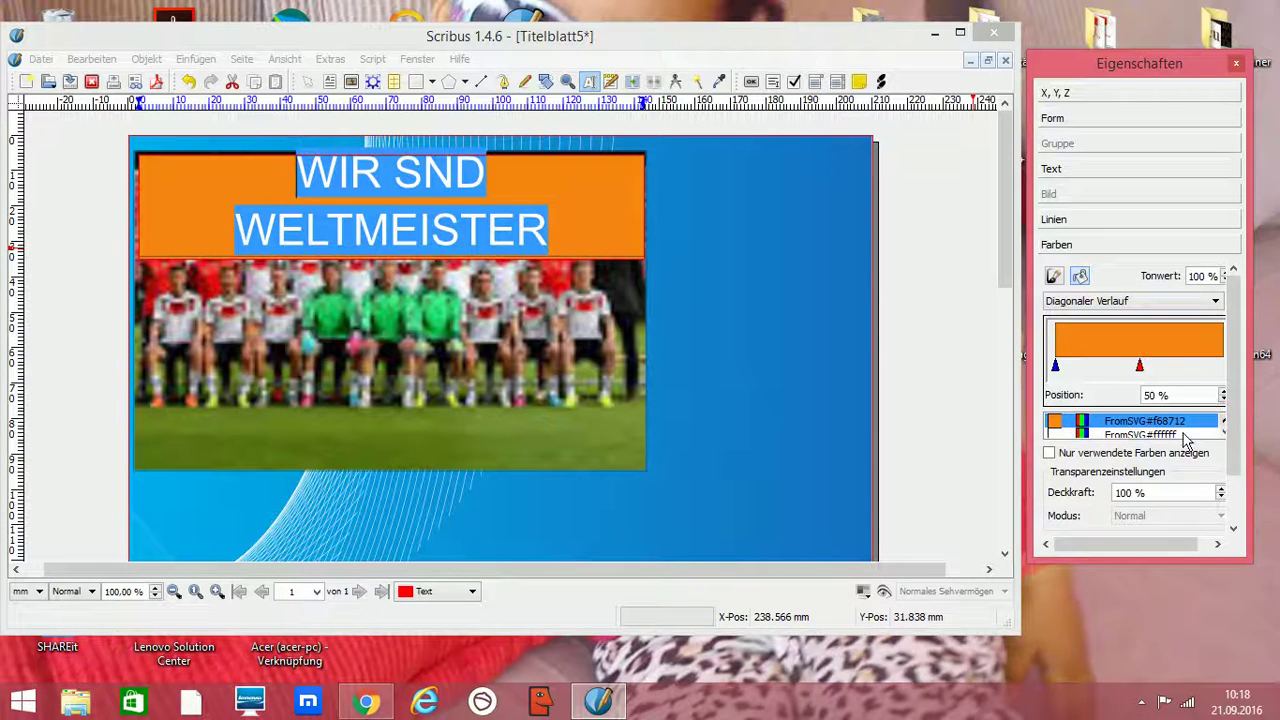
click(1184, 436)
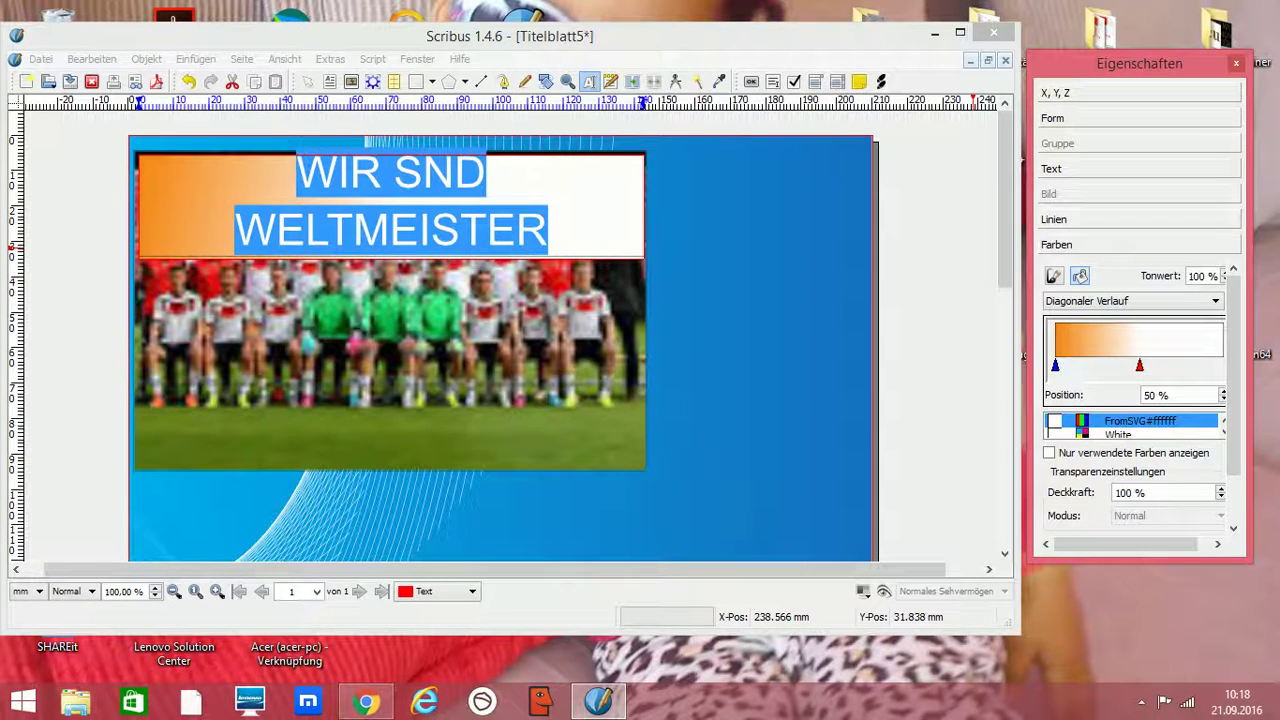
drag(1140, 366, 1178, 366)
click(1055, 365)
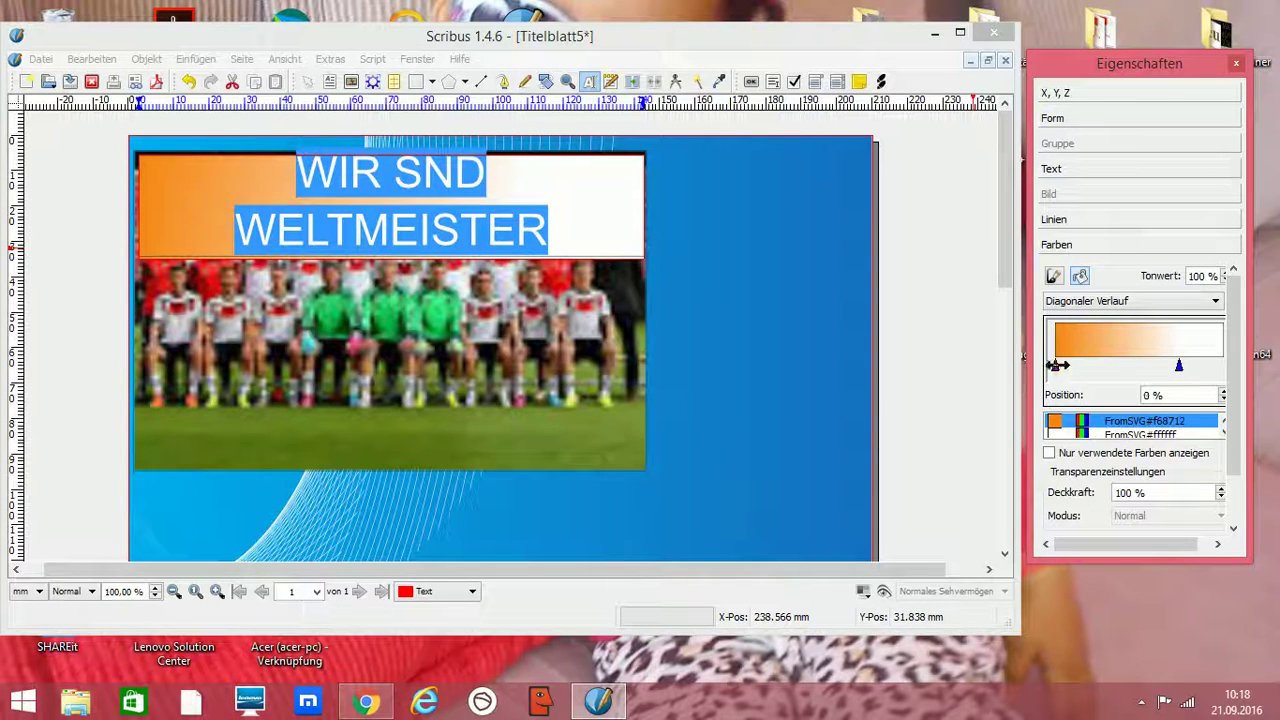
- Bring the gradient's orange and white stops closer together with white at 59 %, and set the white stop's opacity to 0 %
drag(1055, 365, 1155, 366)
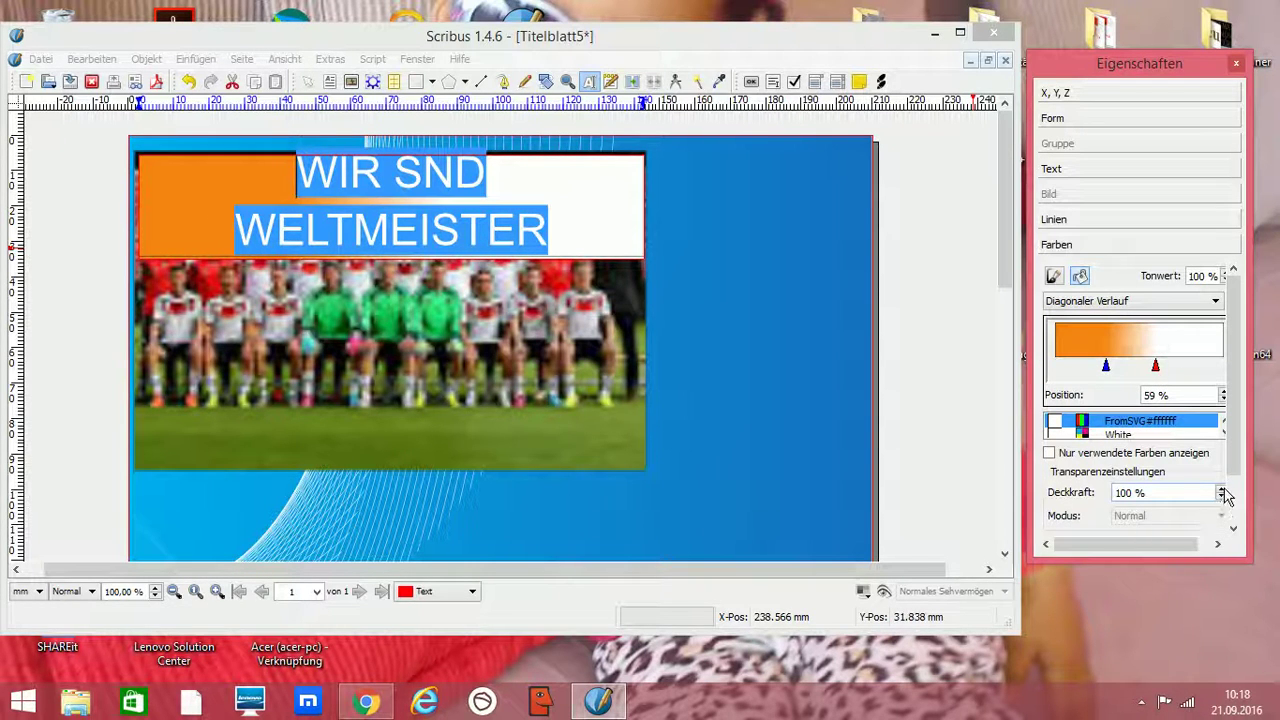
click(1221, 498)
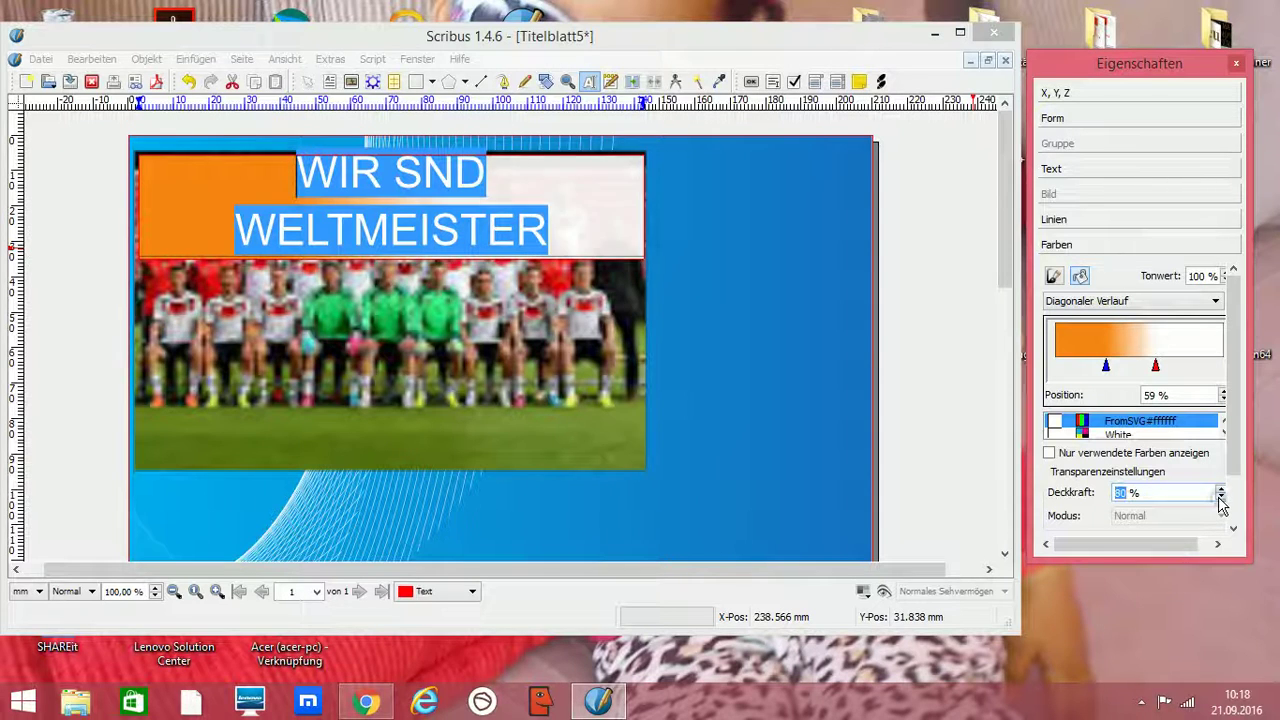
click(1221, 498)
click(1221, 498)
click(1220, 498)
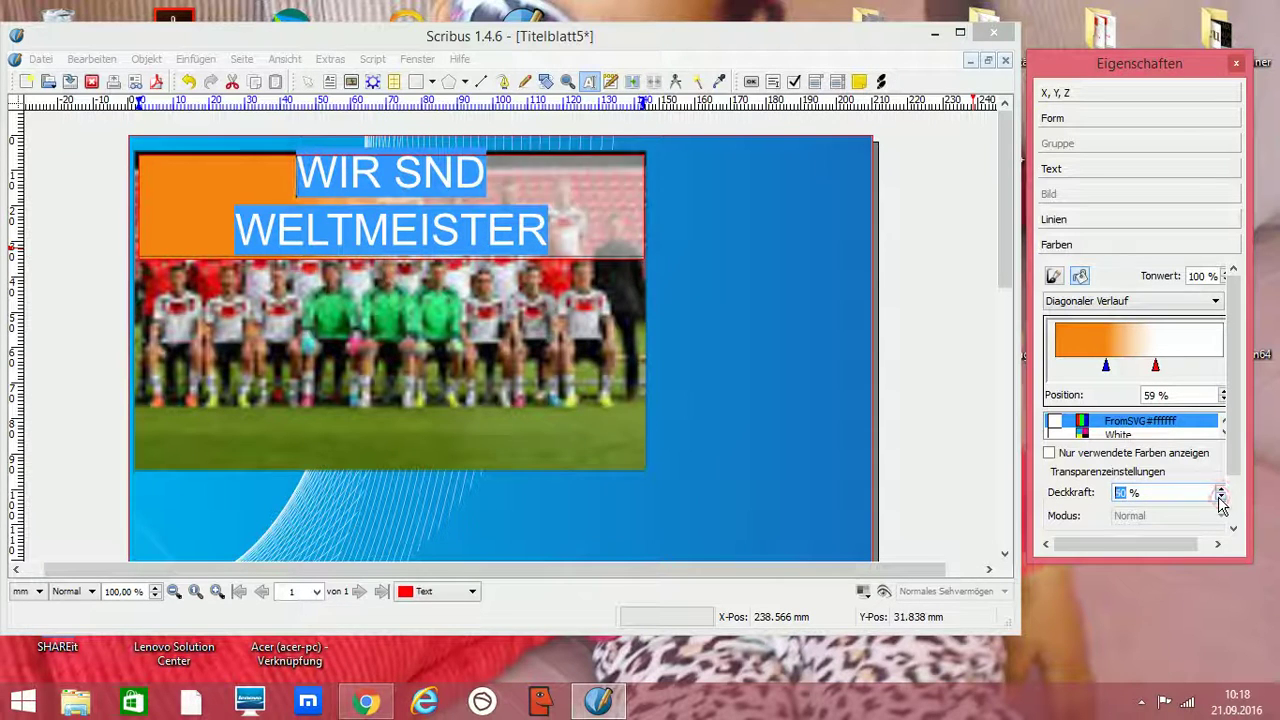
click(1220, 498)
click(1220, 498)
click(1220, 498)
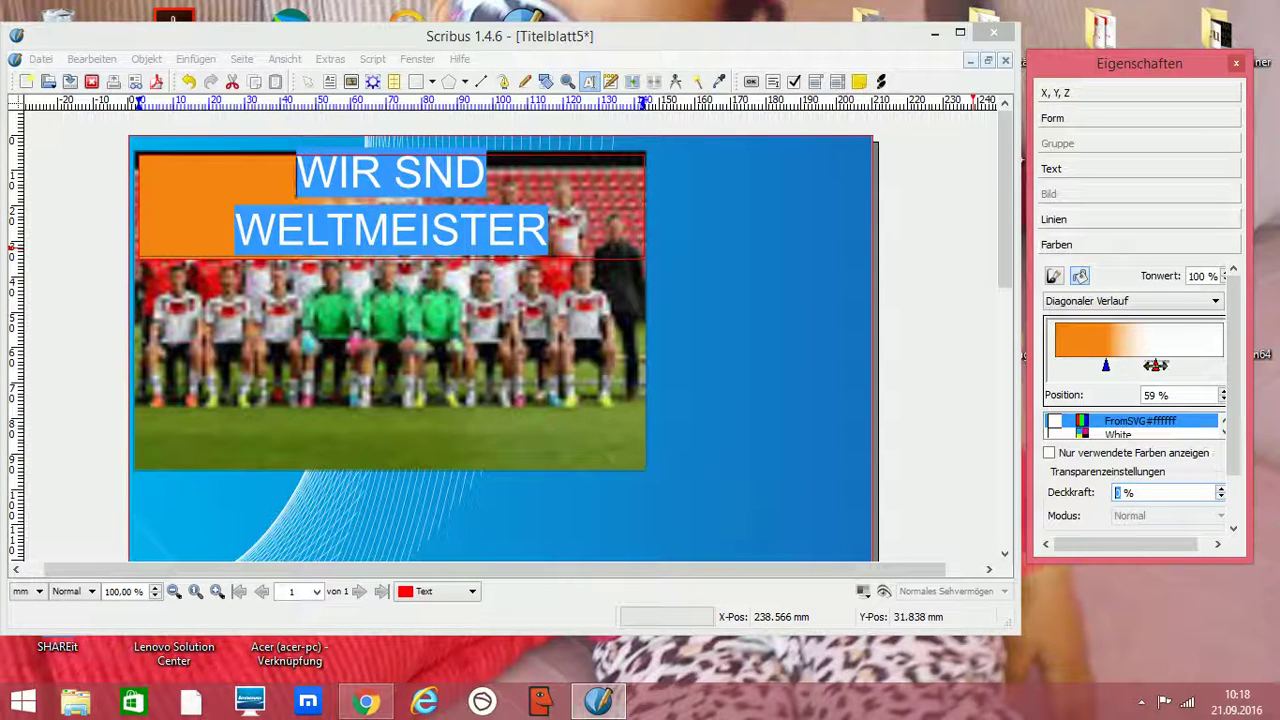
- Place the gradient's white stop at 76 % and its orange stop at 38 %, and set the orange stop's opacity to 50 %
drag(1158, 366, 1183, 366)
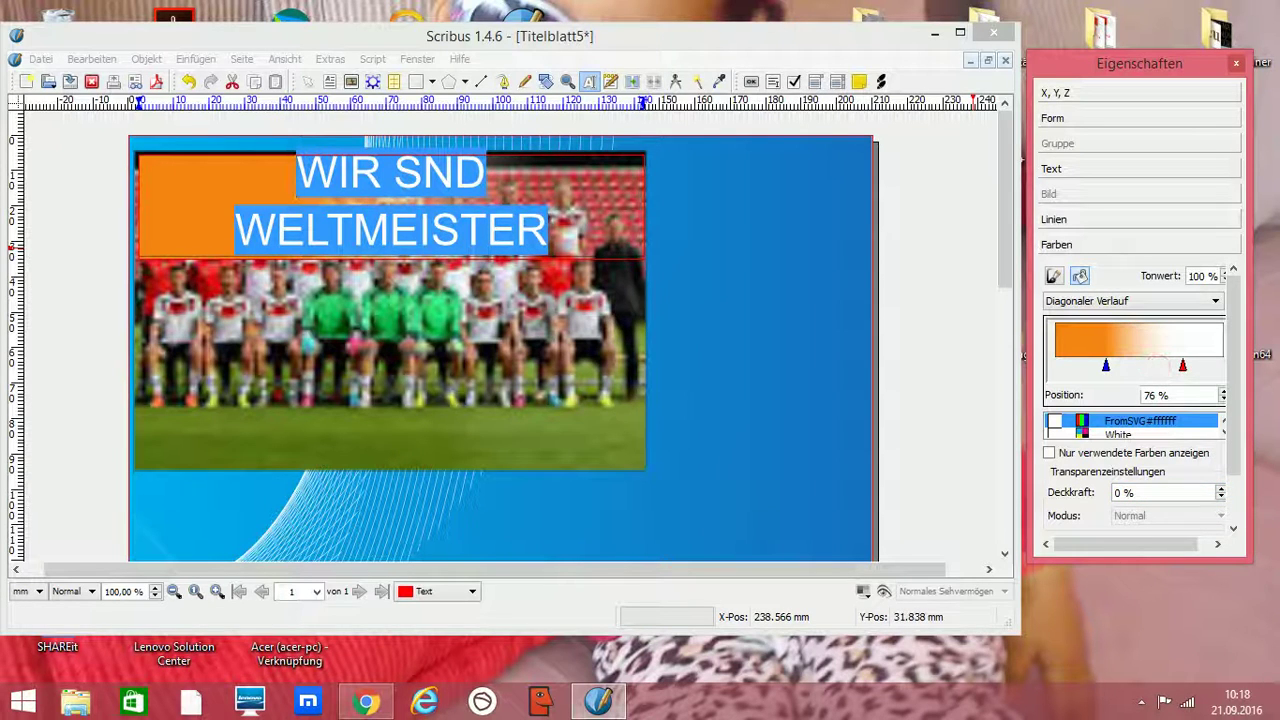
drag(1106, 366, 1122, 372)
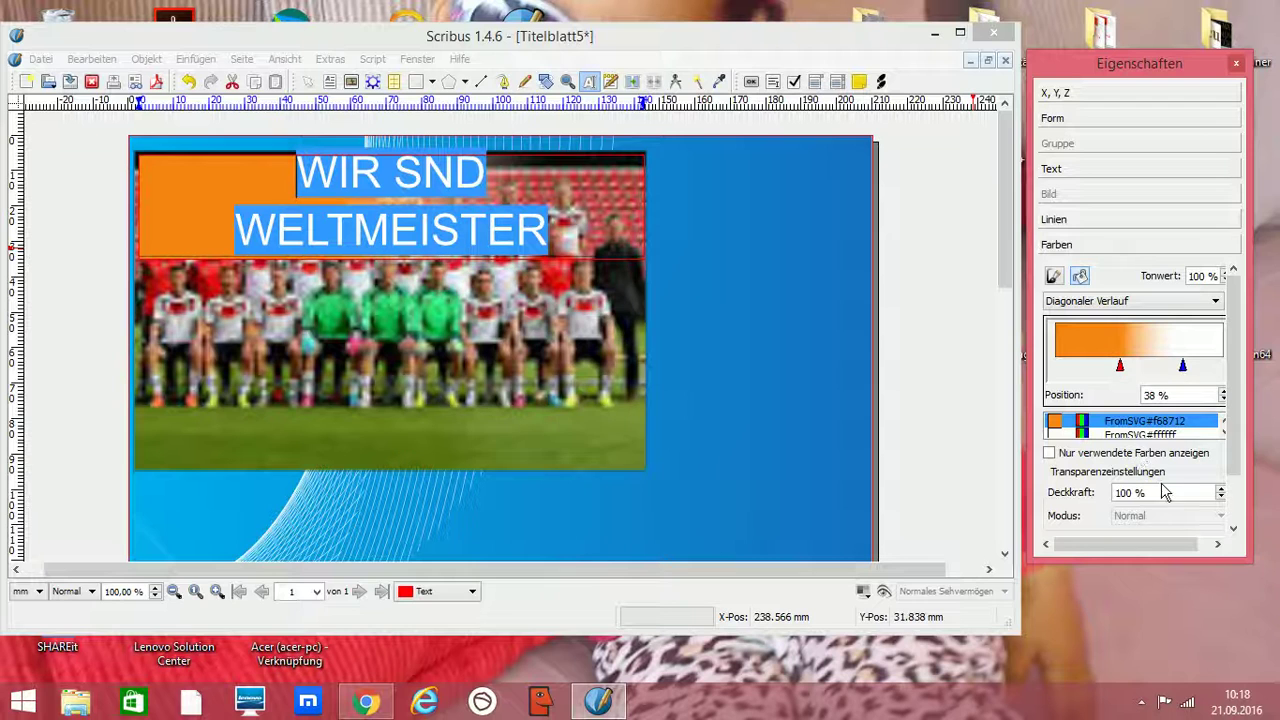
click(1221, 498)
click(1221, 498)
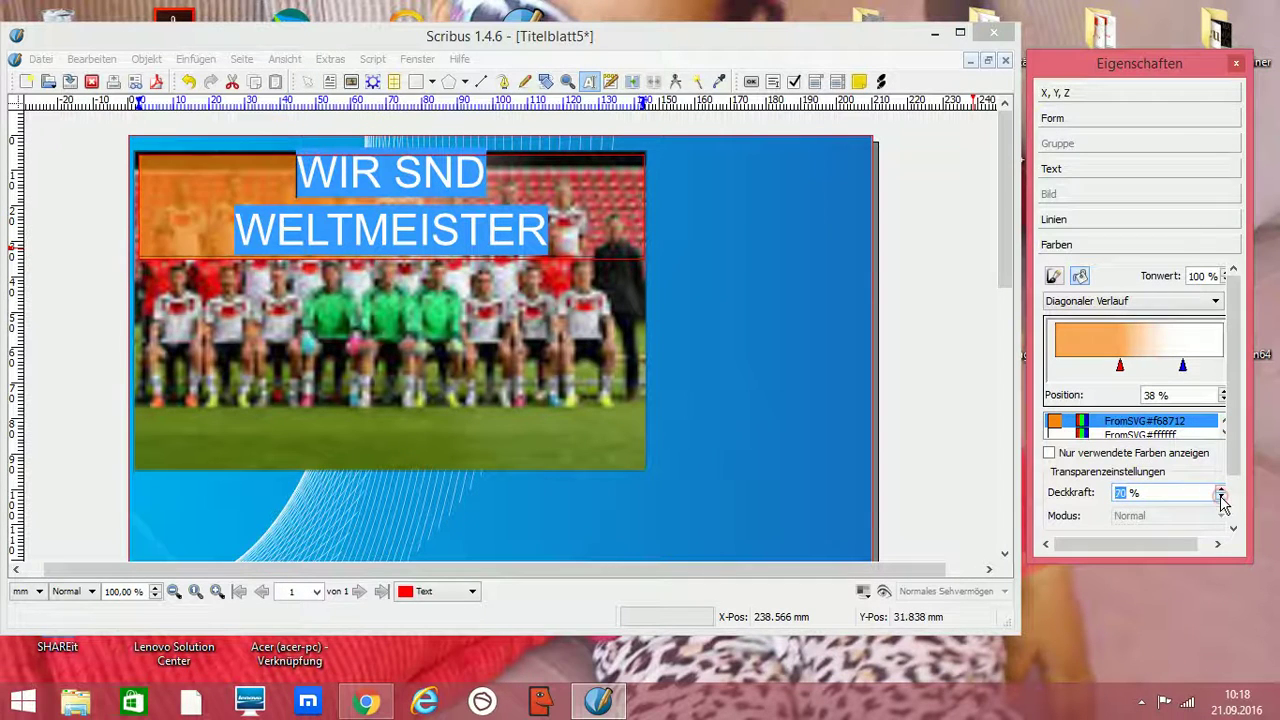
click(1221, 498)
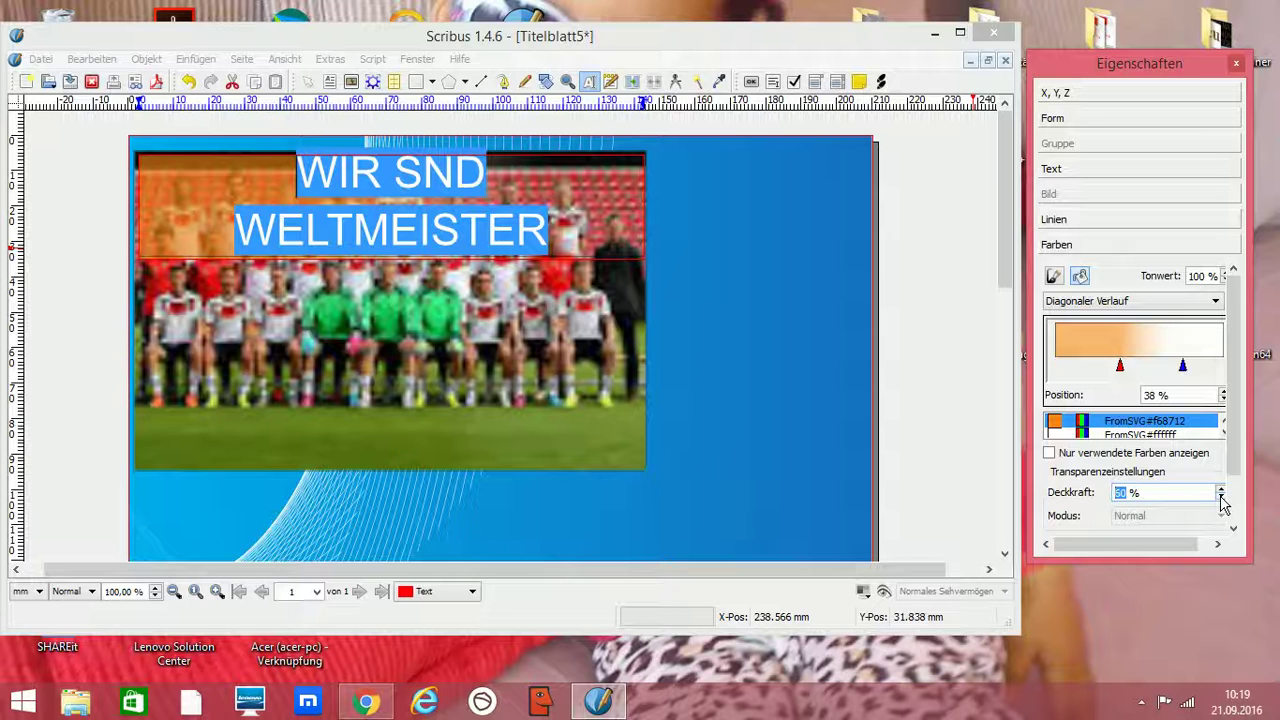
click(1221, 498)
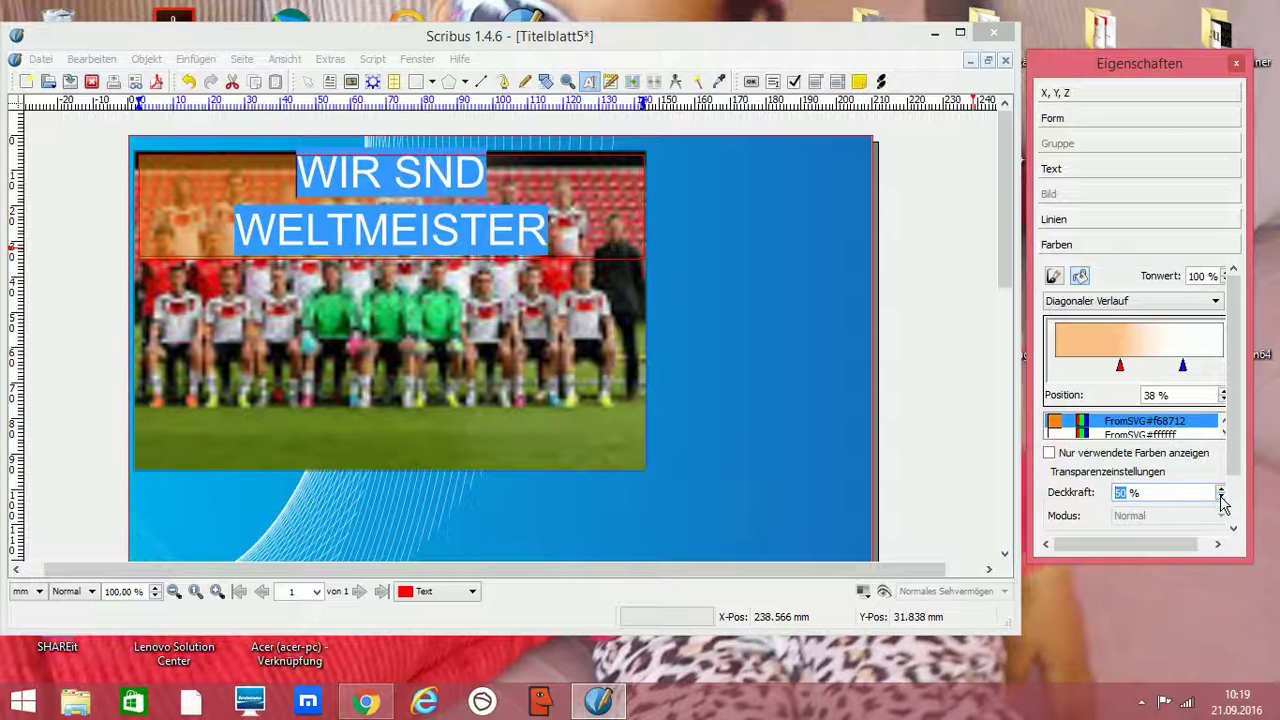
- Try two Flussdiagramm shapes on the headline frame, one with a wavy lower edge and one wavy on both edges
click(1073, 121)
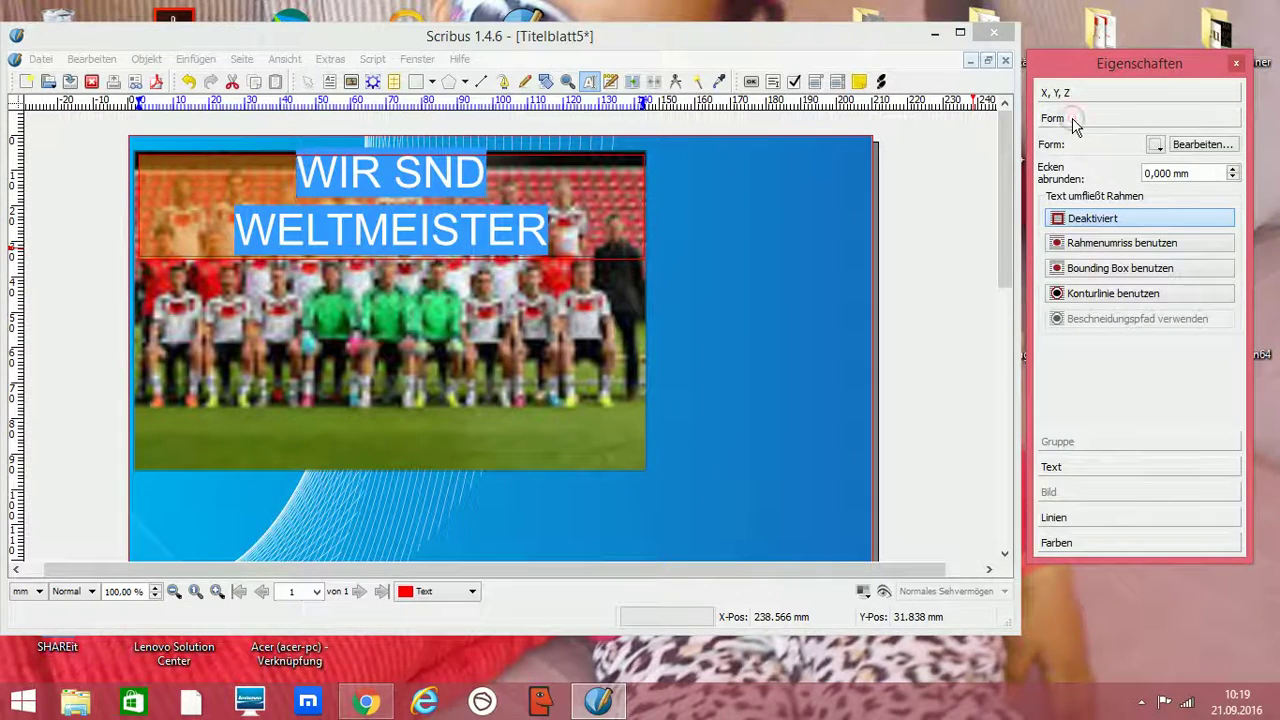
click(1156, 147)
mouse_move(1161, 170)
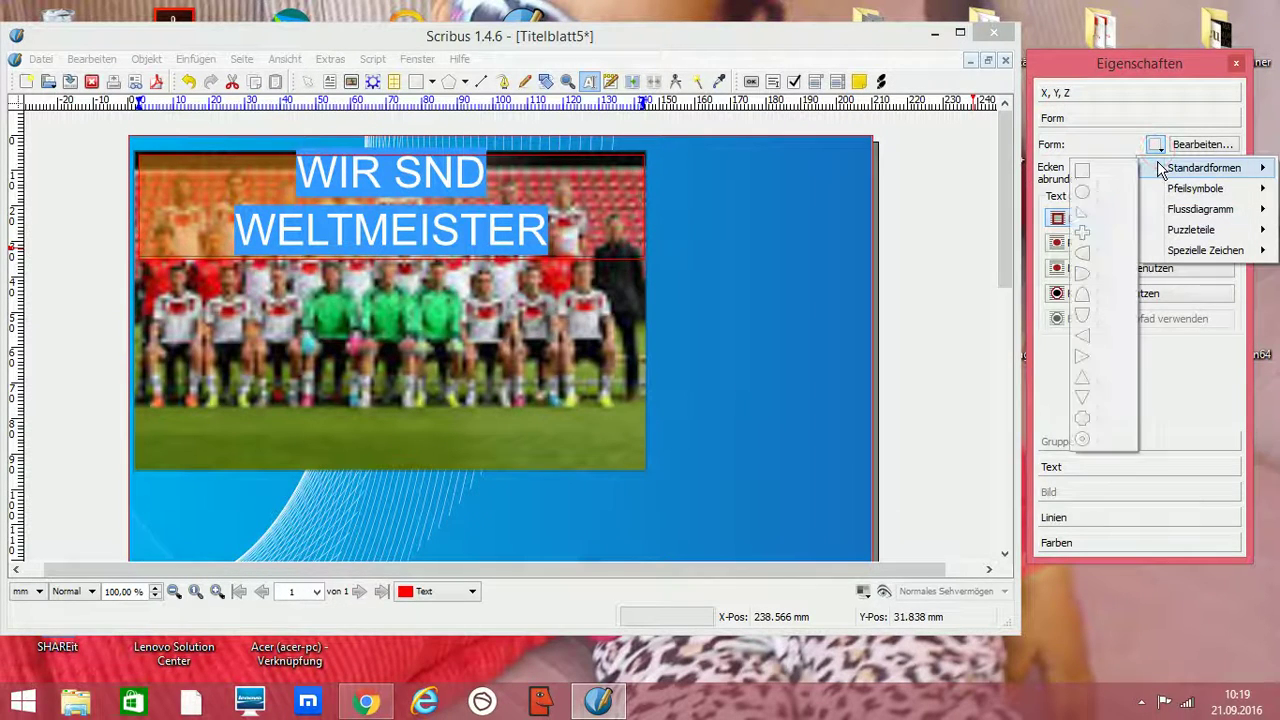
mouse_move(1164, 197)
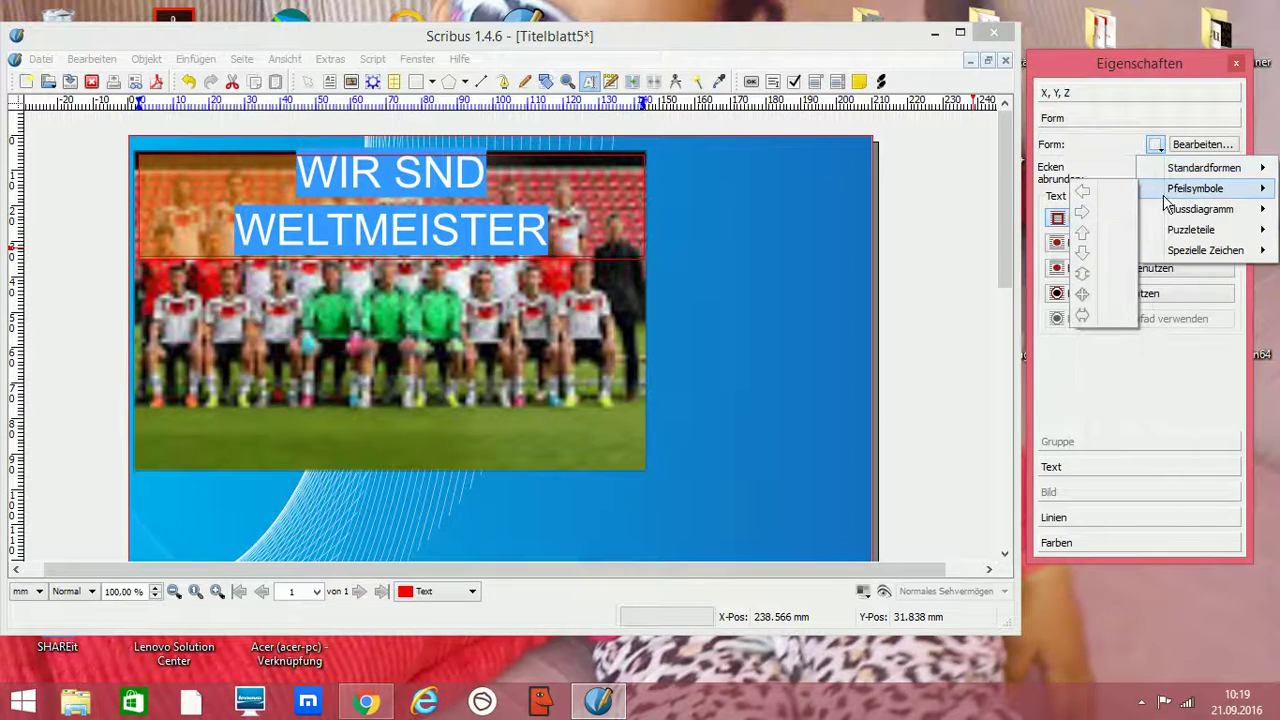
mouse_move(1165, 230)
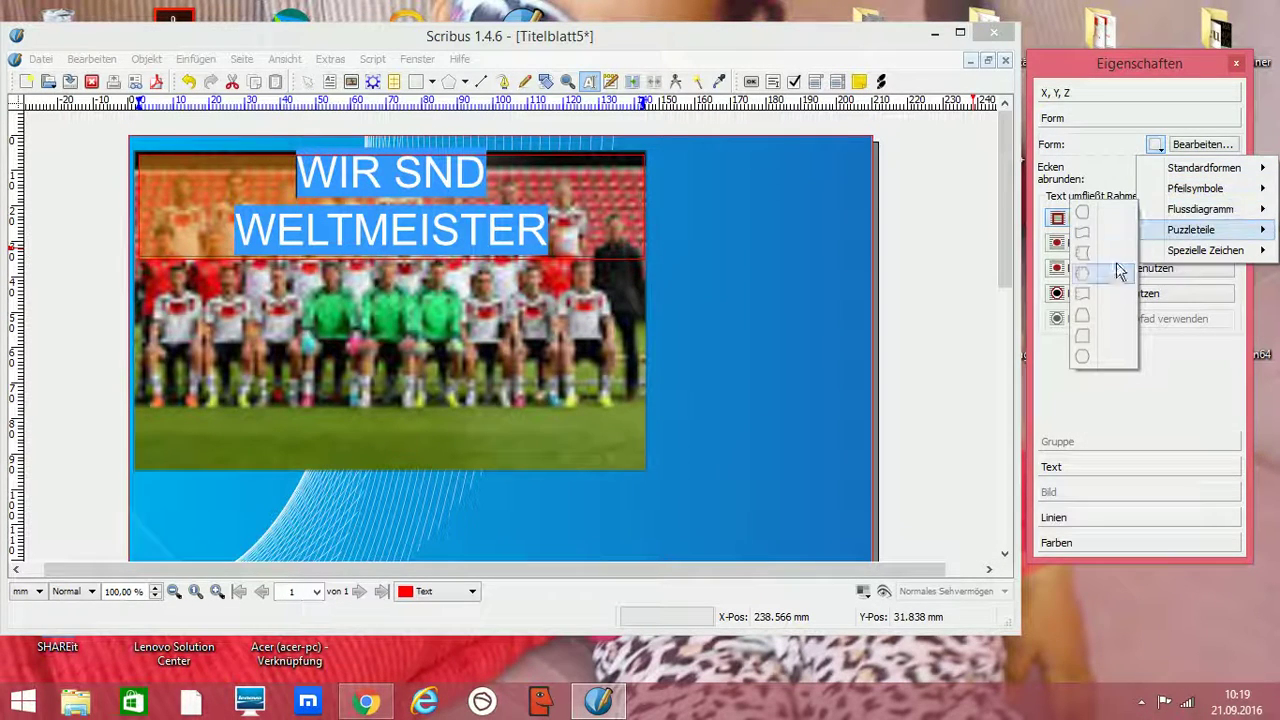
mouse_move(1200, 209)
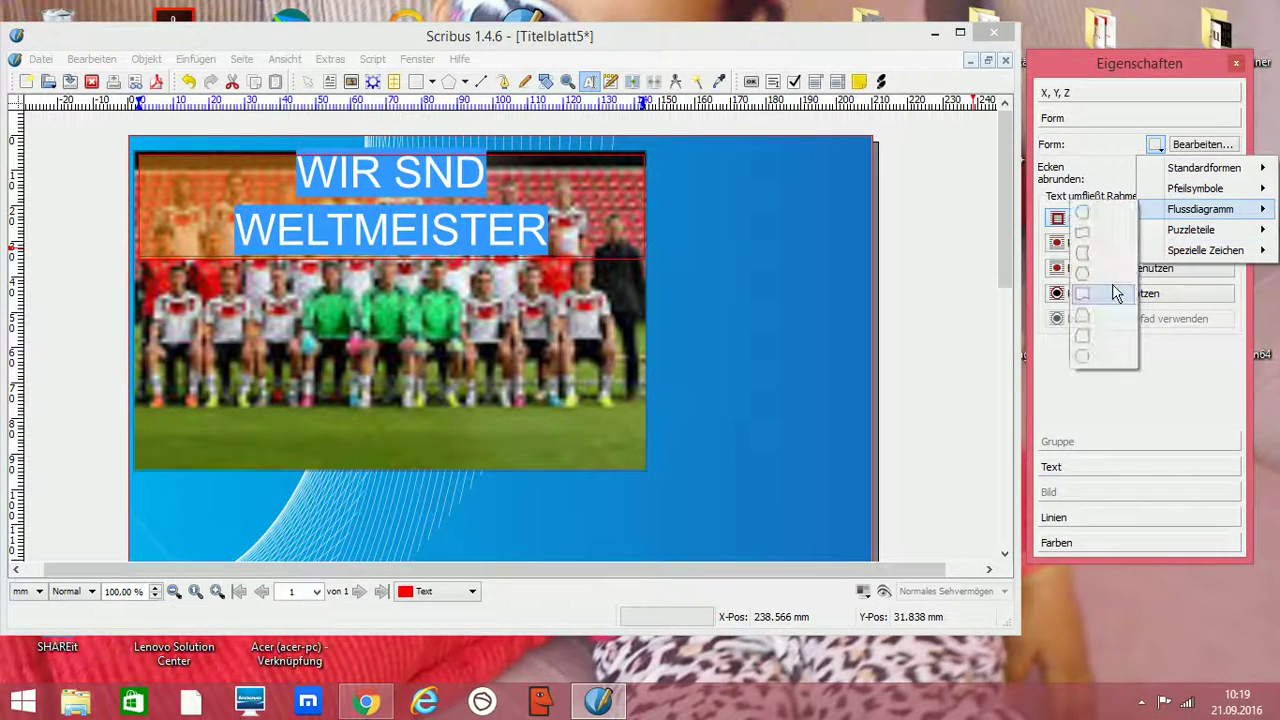
click(1107, 298)
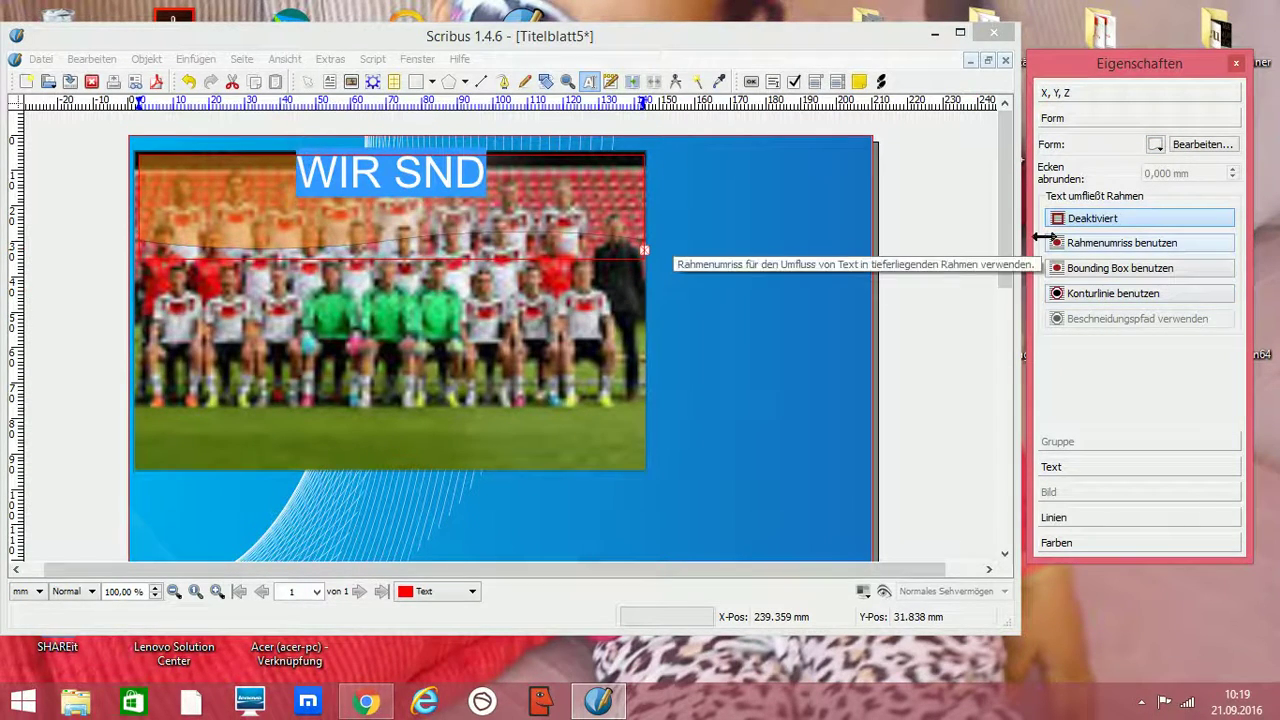
click(1155, 145)
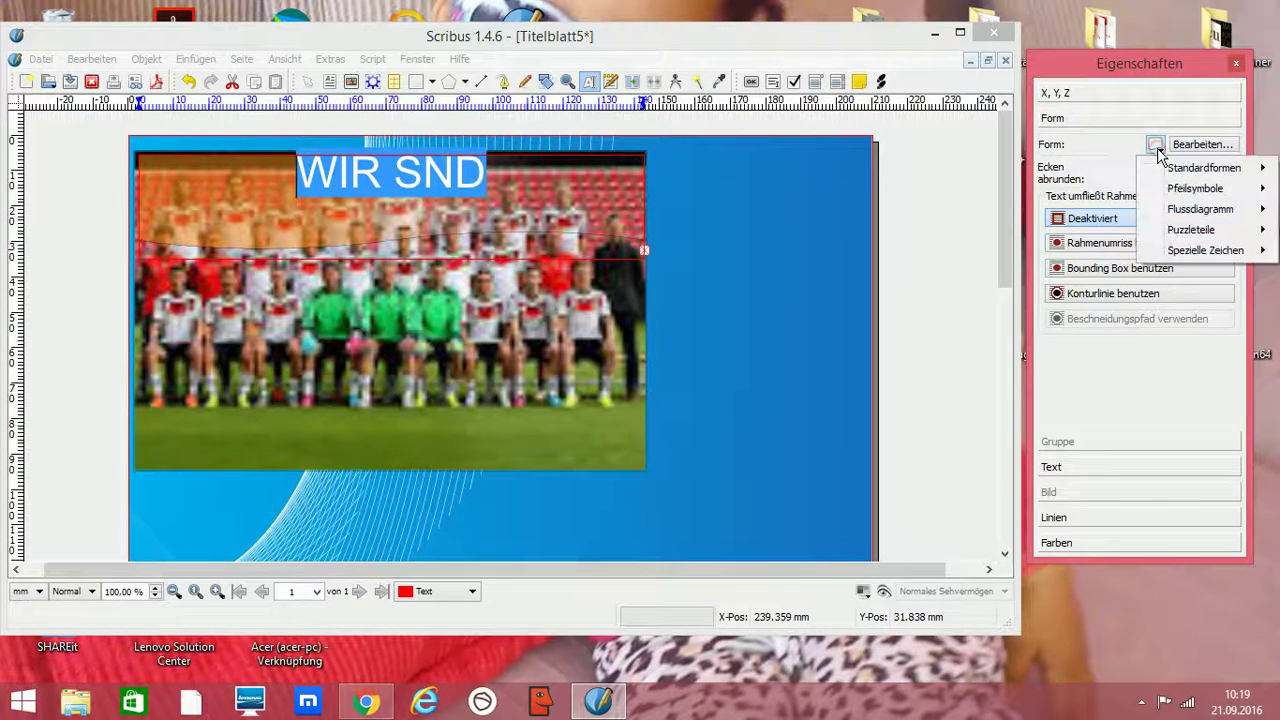
mouse_move(1162, 212)
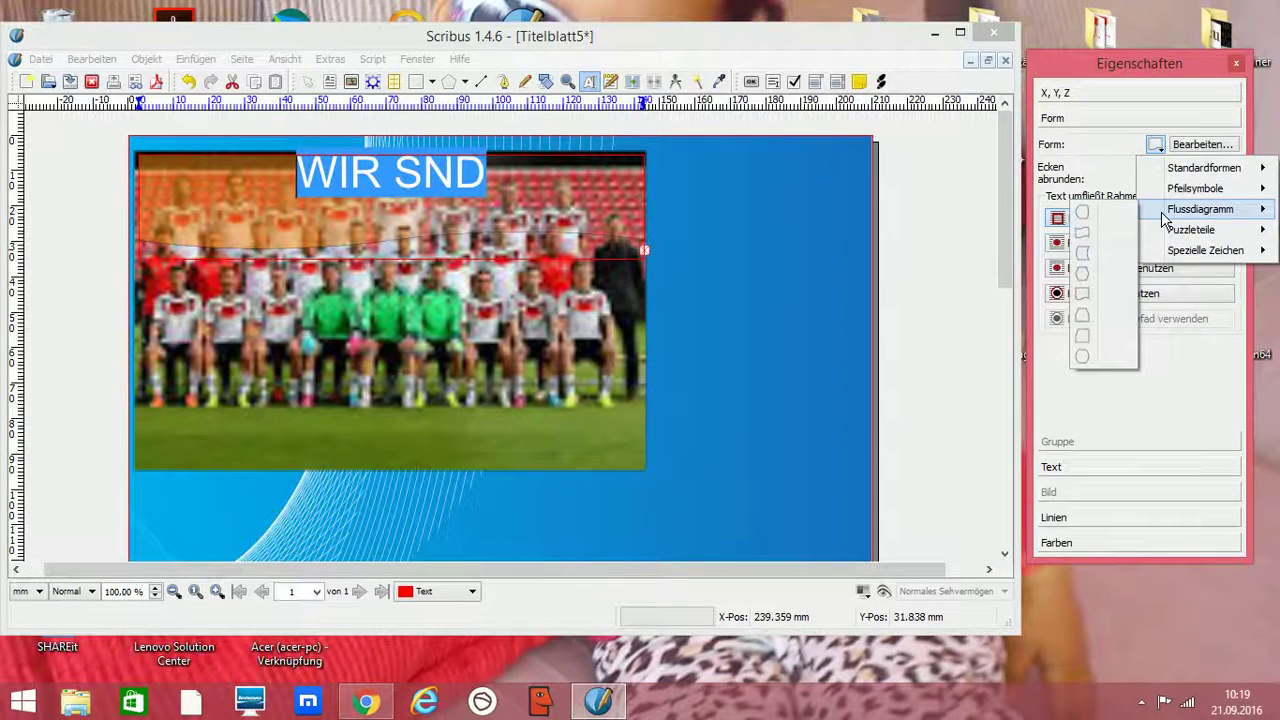
click(1100, 242)
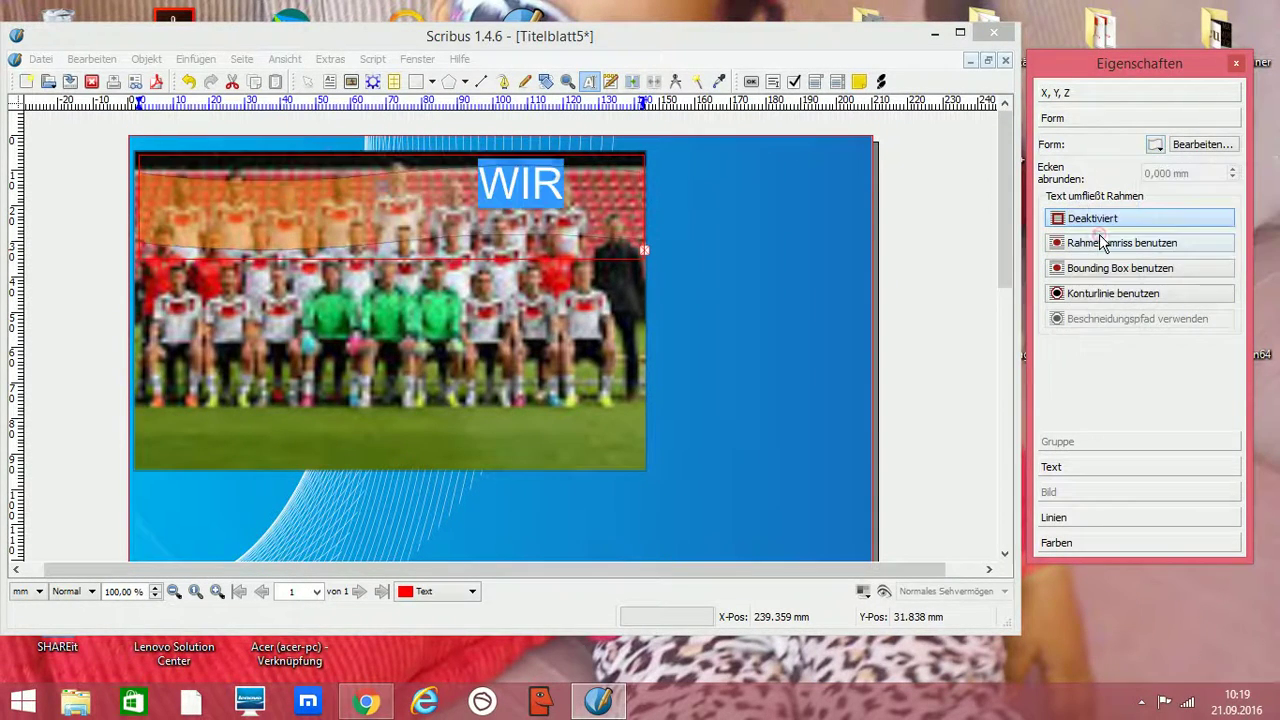
- Try the ellipse from the Standardformen on the headline frame, and return the frame to a rectangle
click(1156, 146)
mouse_move(1180, 188)
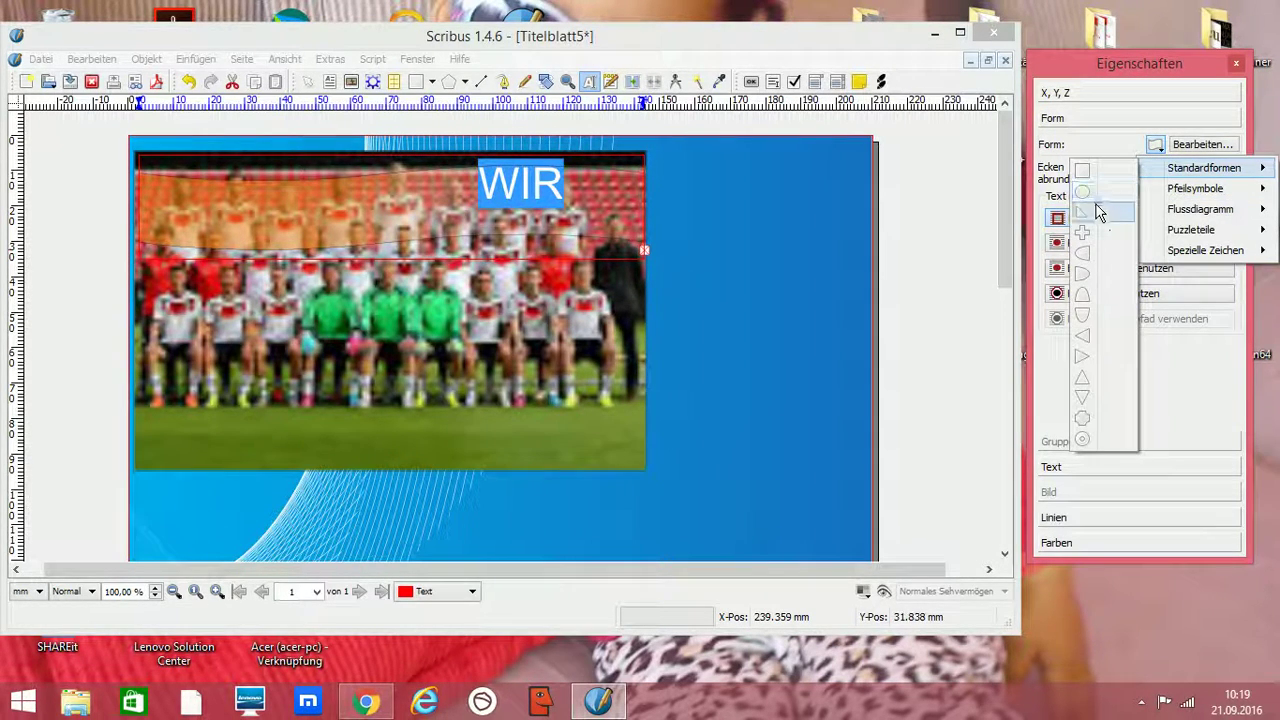
click(1097, 200)
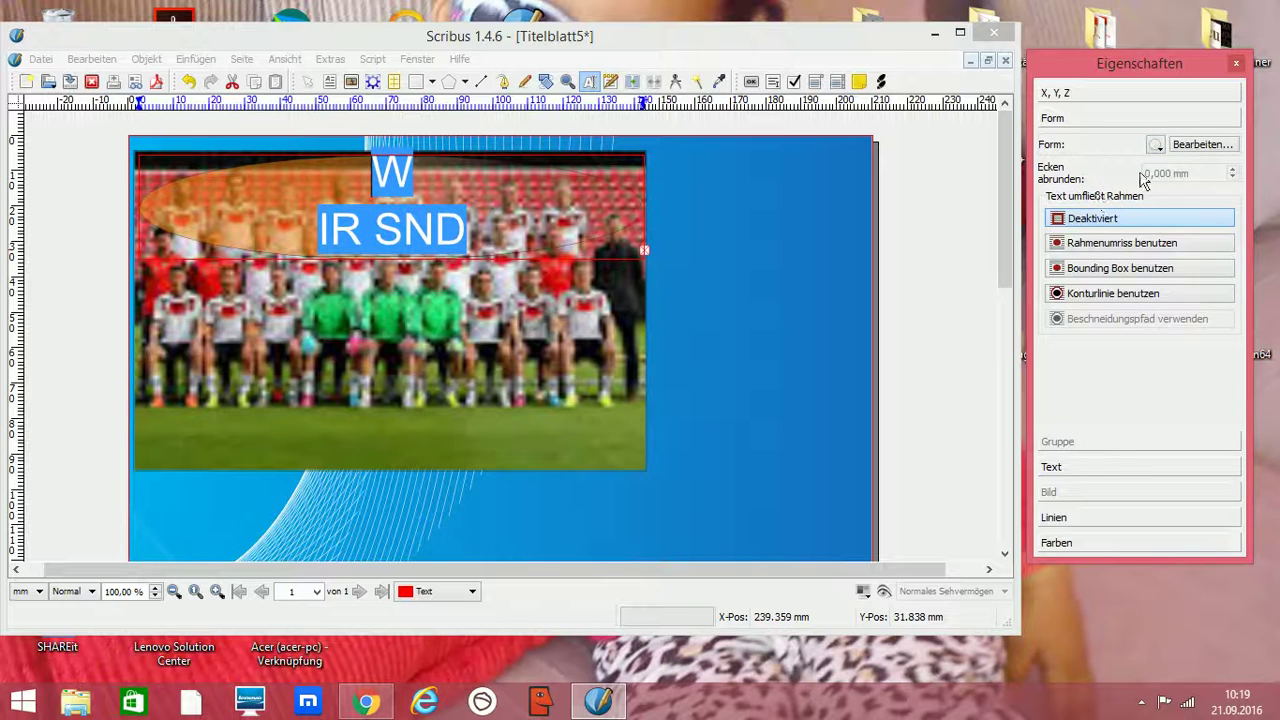
click(1156, 148)
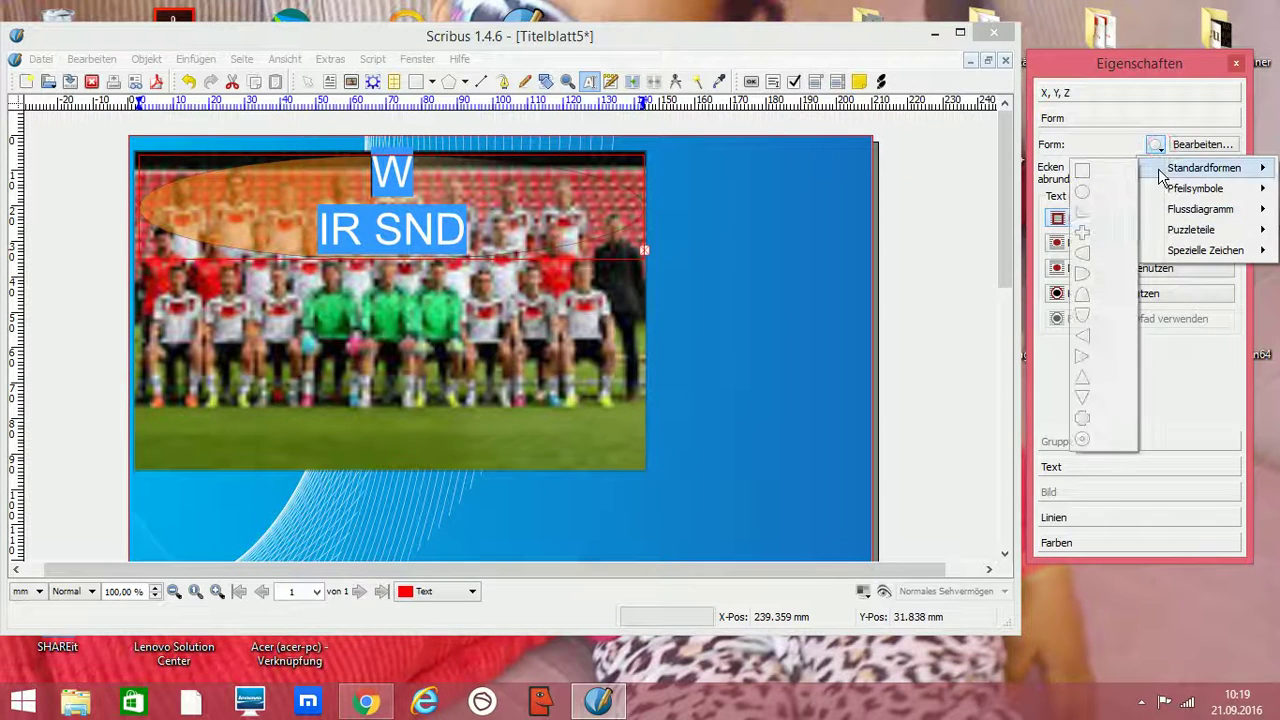
click(1110, 174)
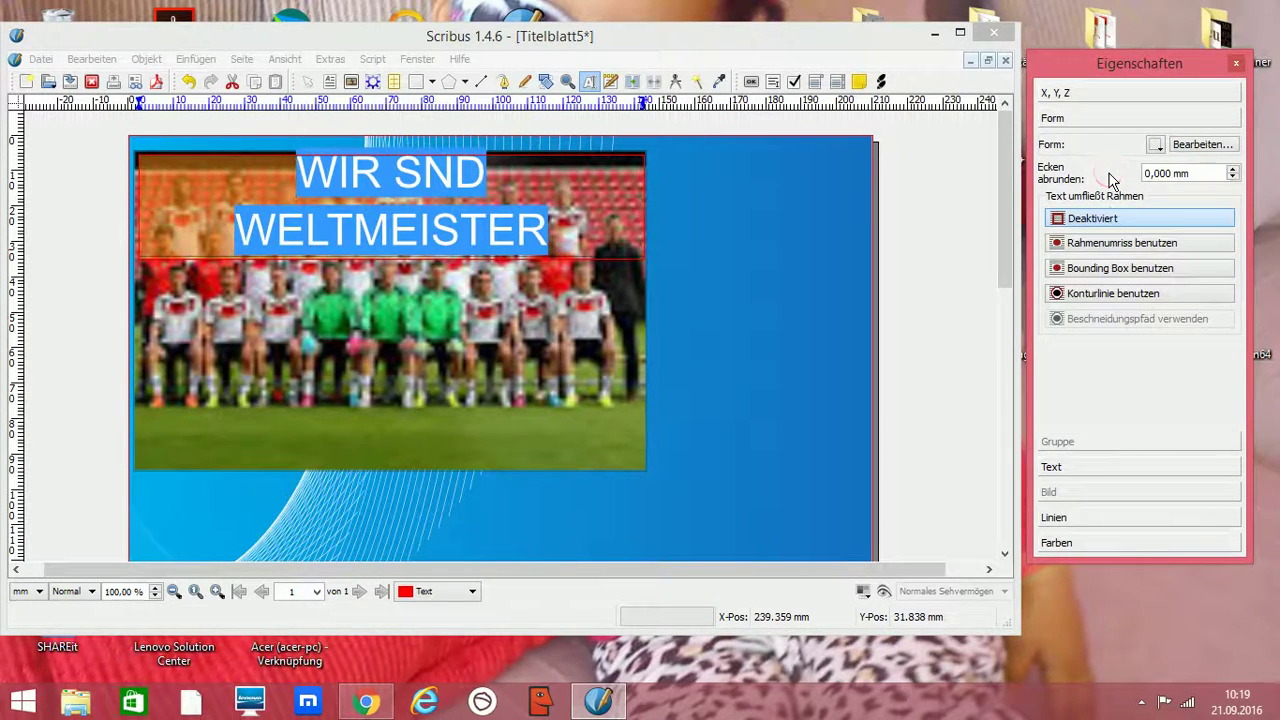
- Try FromSVG#ffffff as the headline's text colour and replace it with dark FromSVG#231f20
click(1105, 476)
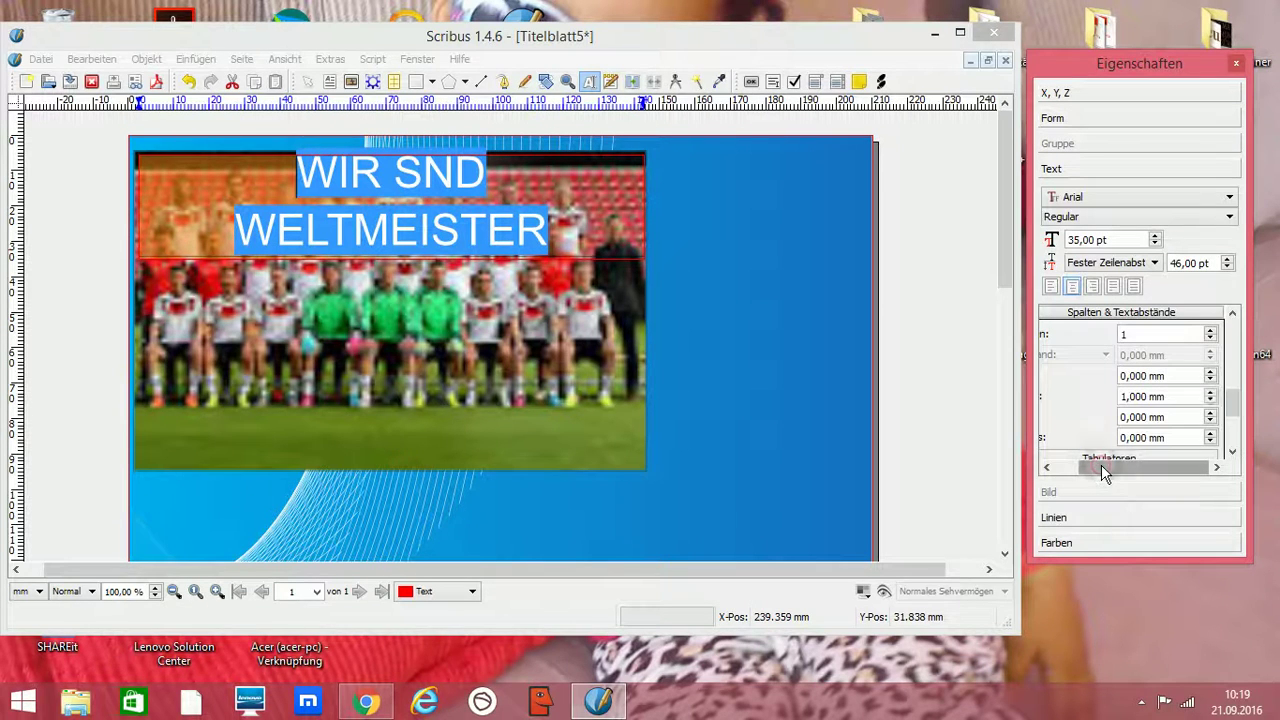
drag(1234, 396, 1238, 320)
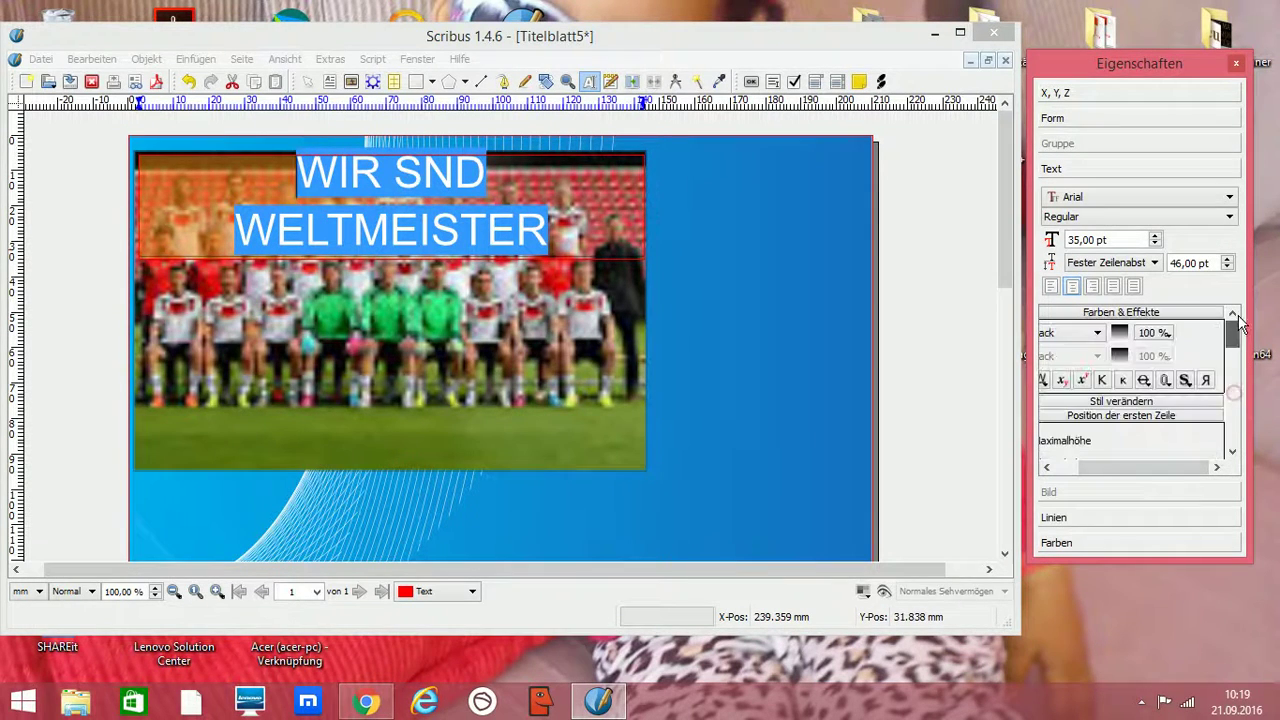
click(1097, 334)
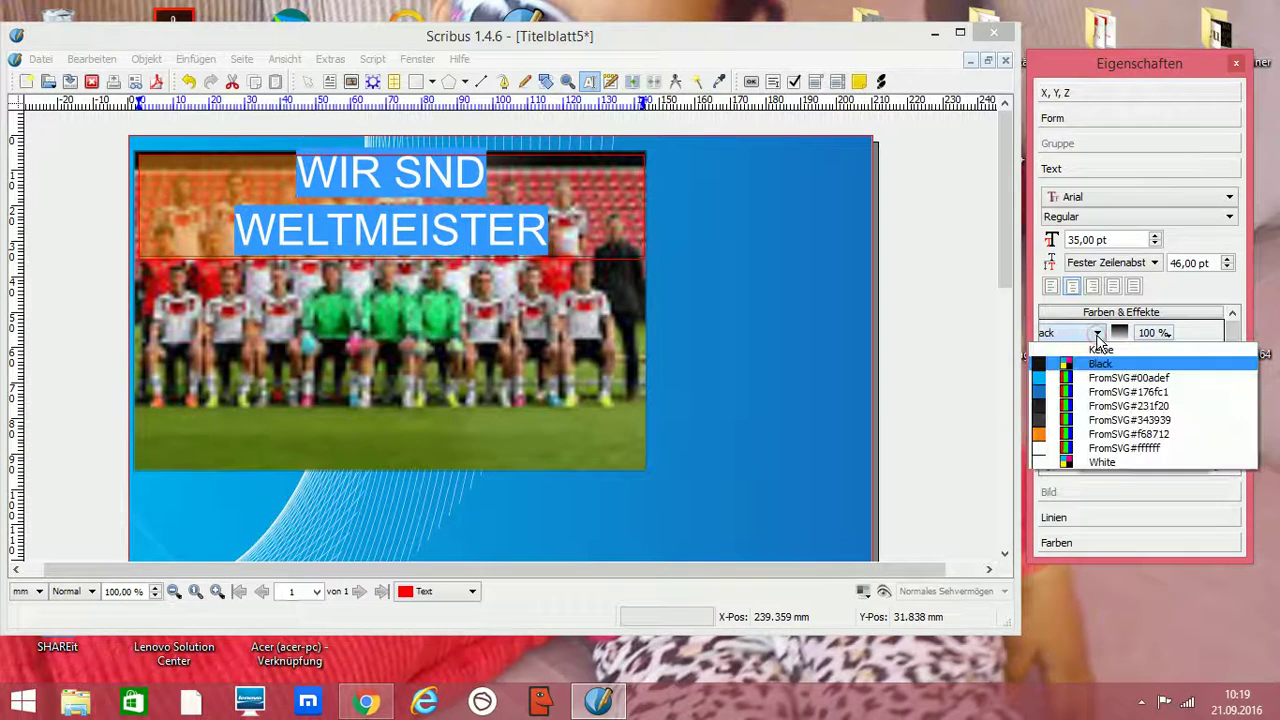
click(1044, 448)
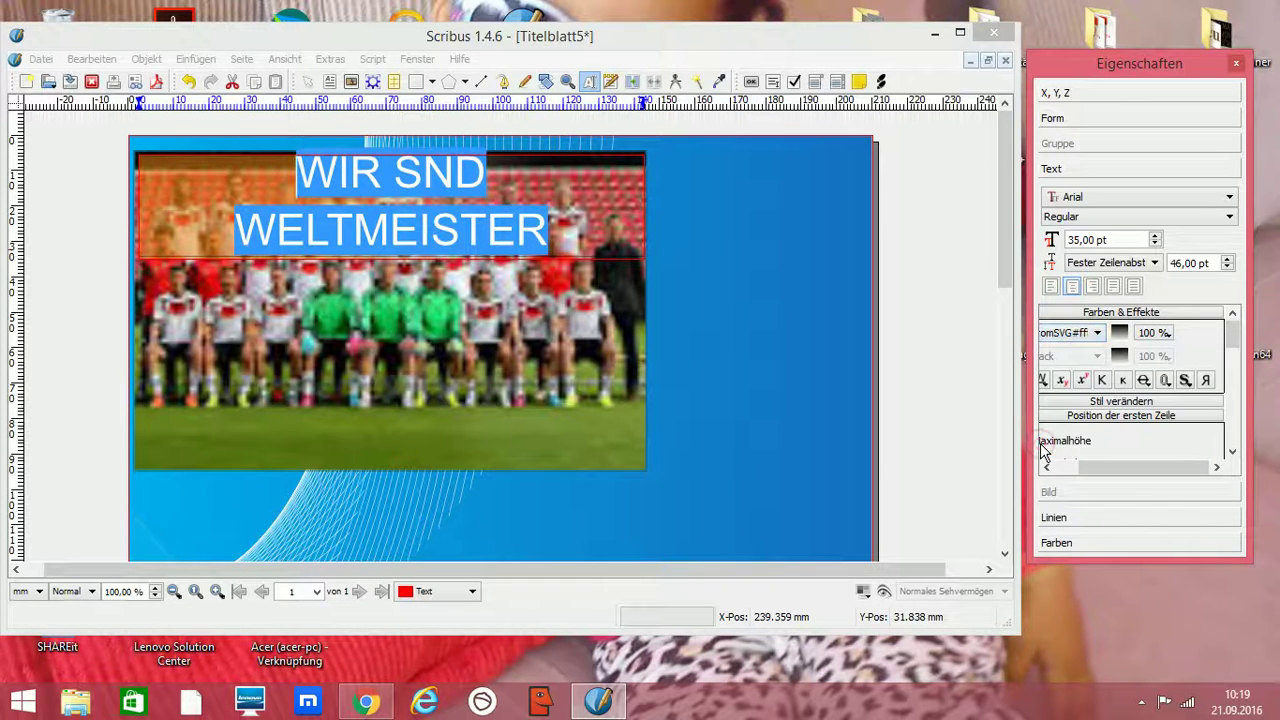
click(1097, 334)
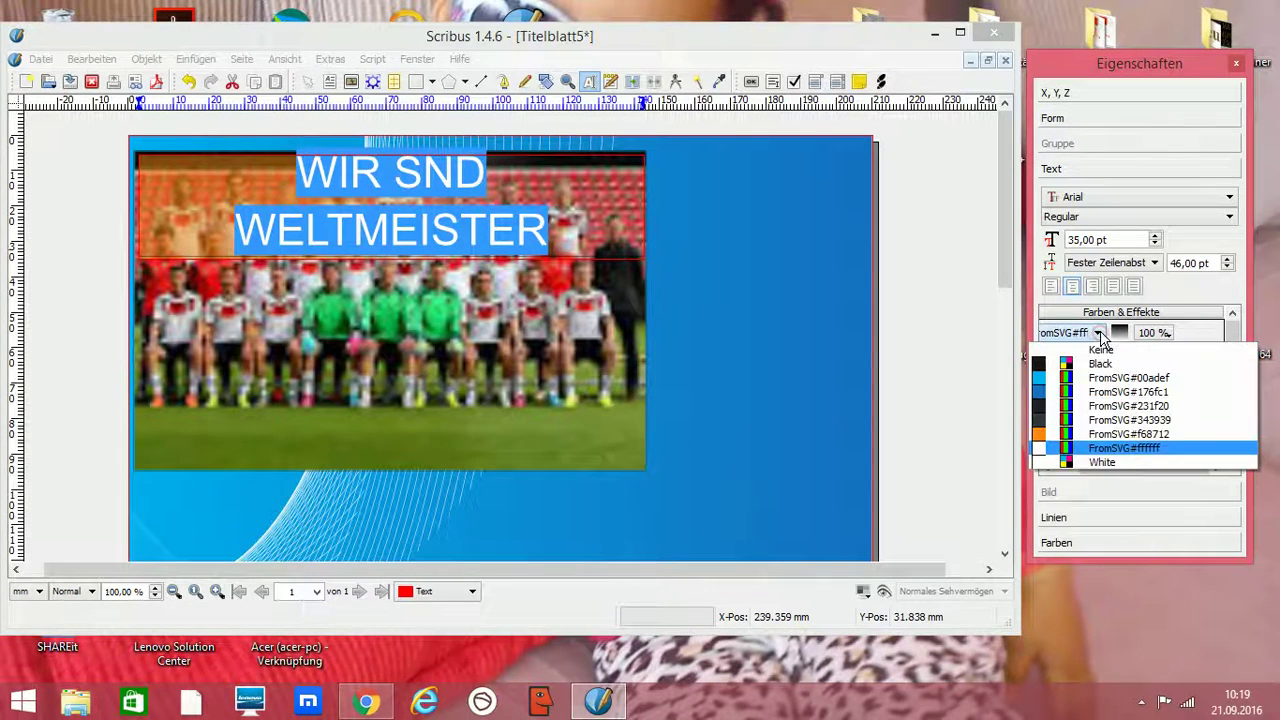
click(1052, 448)
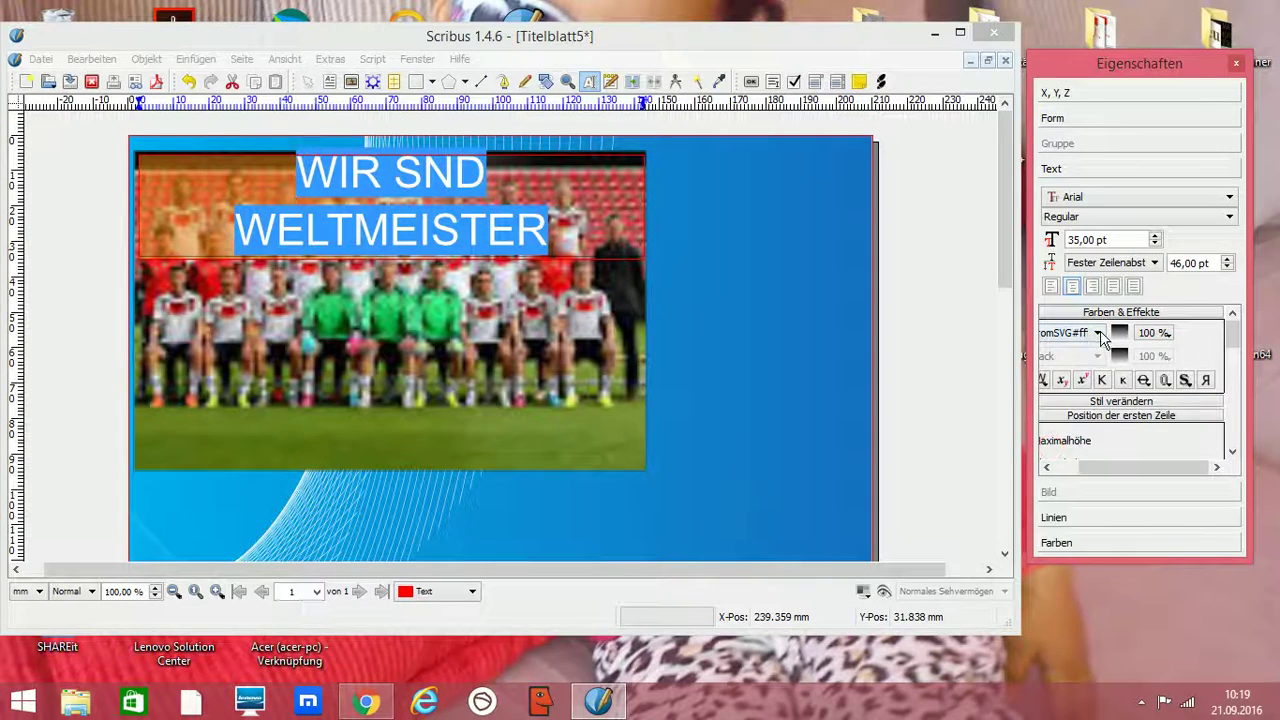
click(1097, 333)
click(1053, 392)
click(1097, 333)
click(1062, 403)
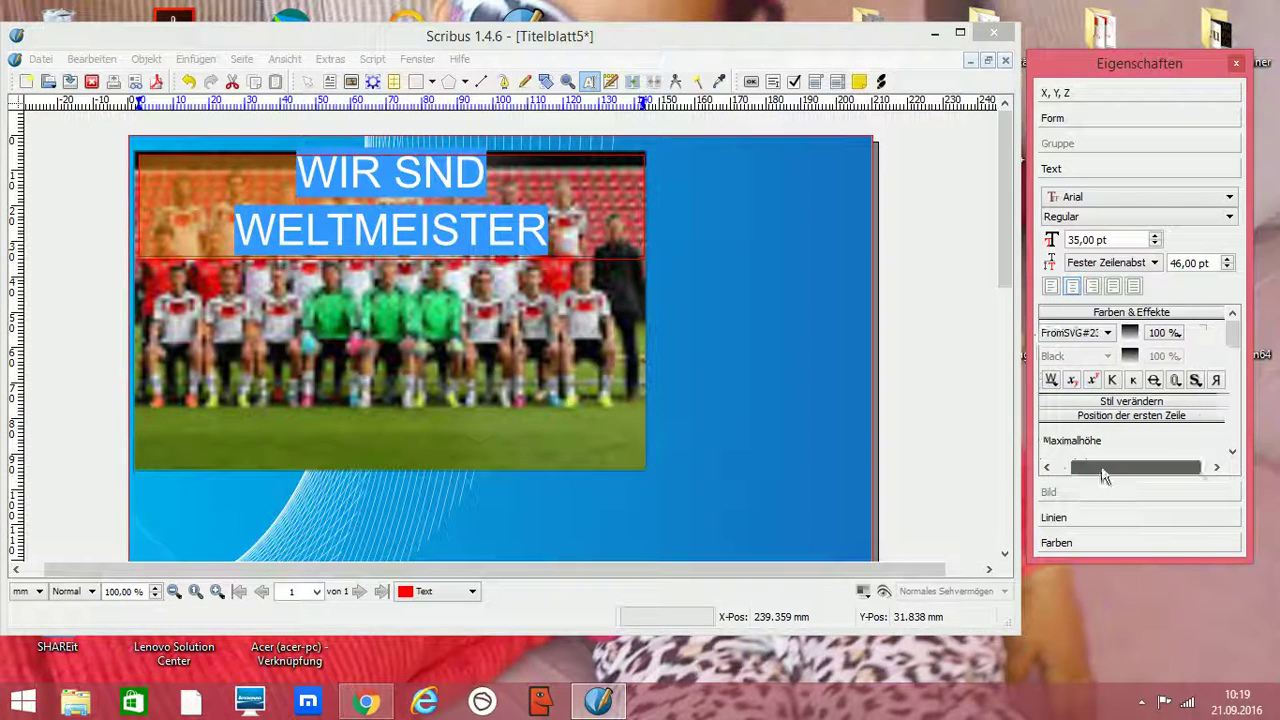
- Underline the headline text and deselect its frame to check the result on the page
drag(1103, 467, 1064, 436)
click(1053, 381)
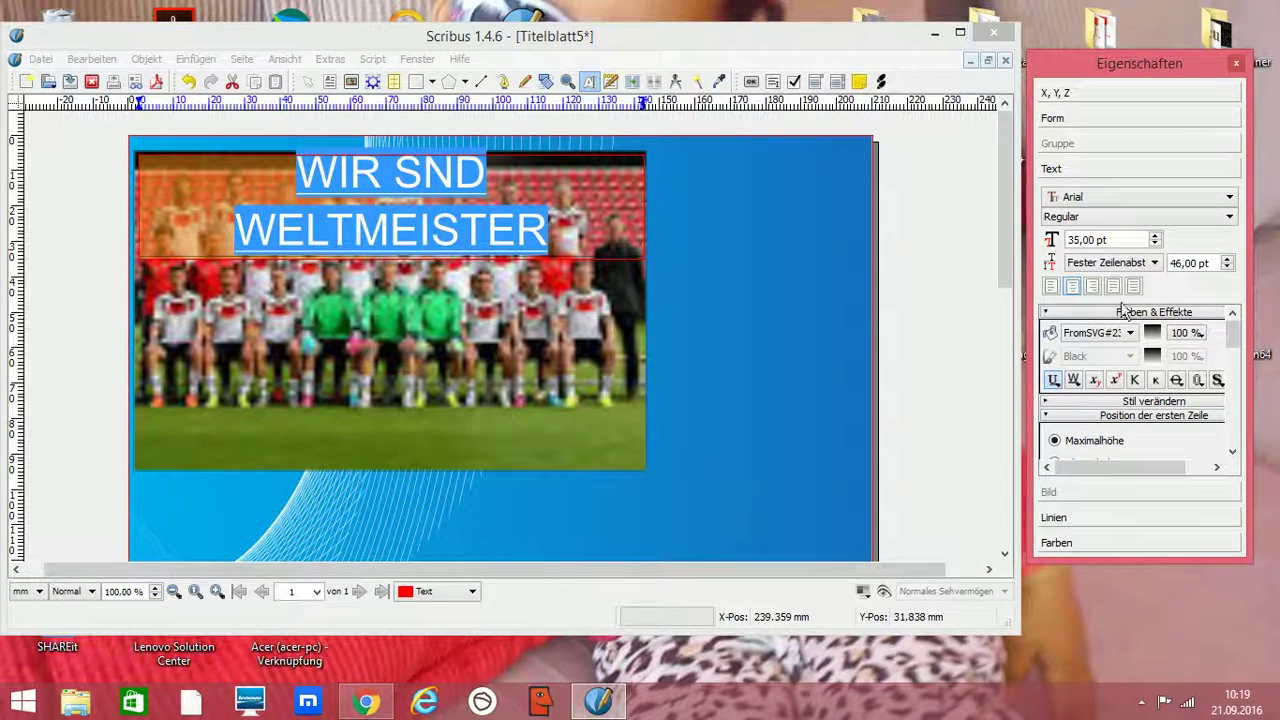
click(726, 379)
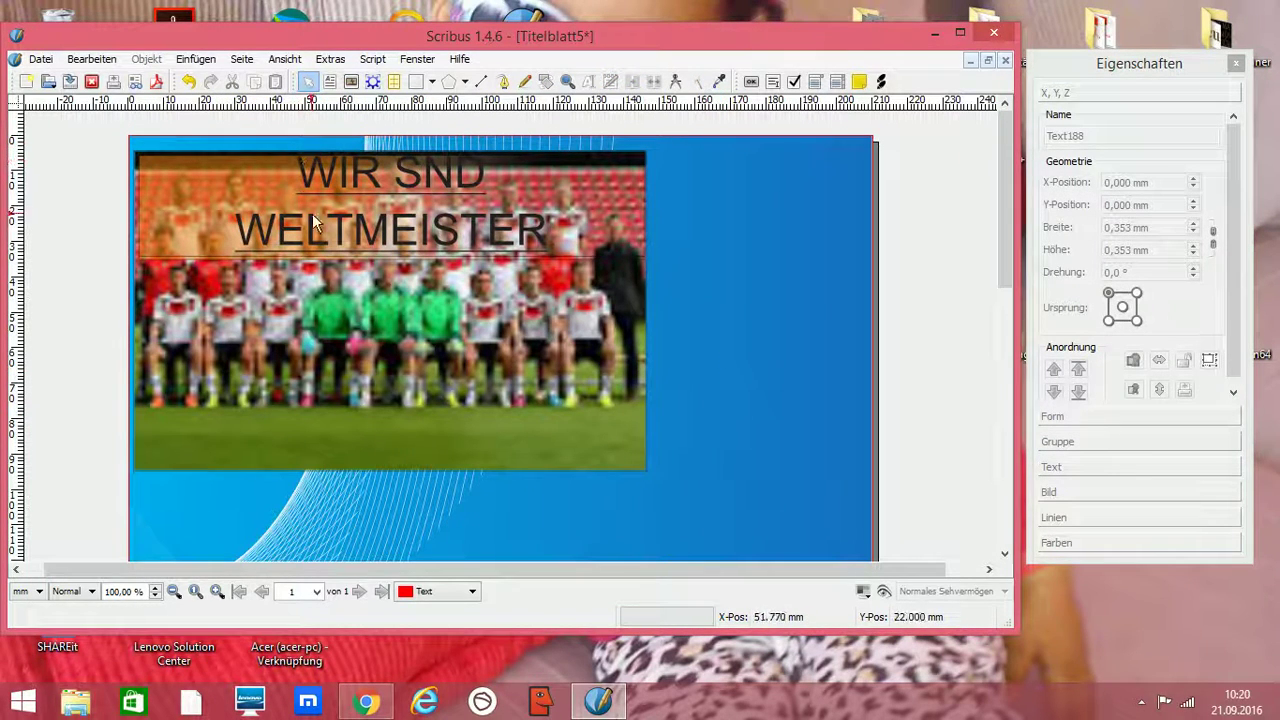
- Reselect the whole WIR SND WELTMEISTER text and set its colour to FromSVG#ffffff
double_click(287, 170)
drag(287, 170, 550, 235)
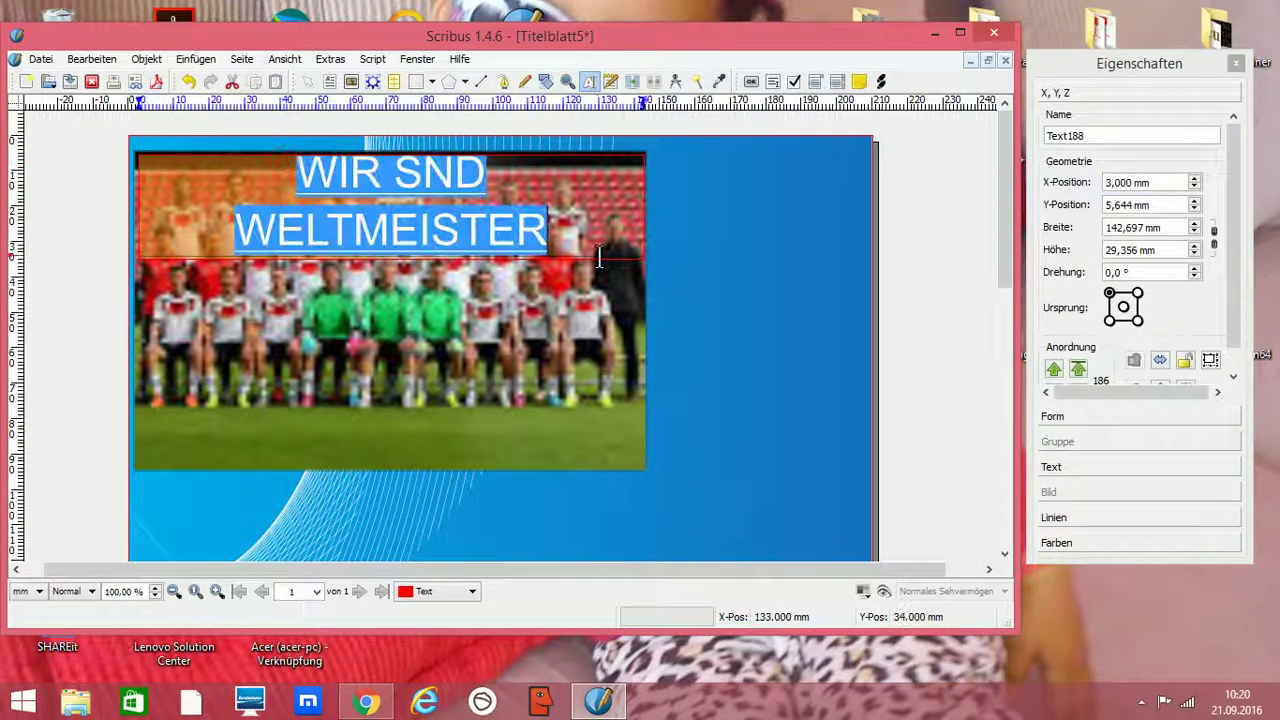
click(1120, 459)
click(1128, 333)
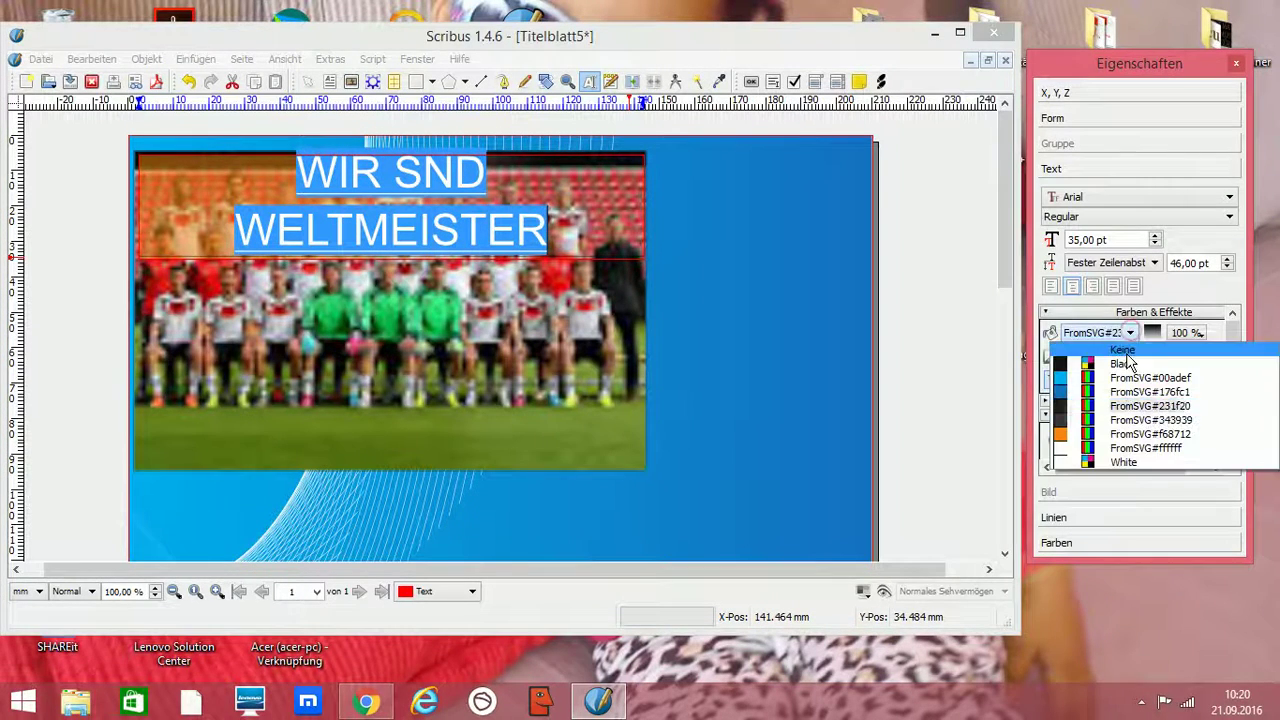
click(1145, 448)
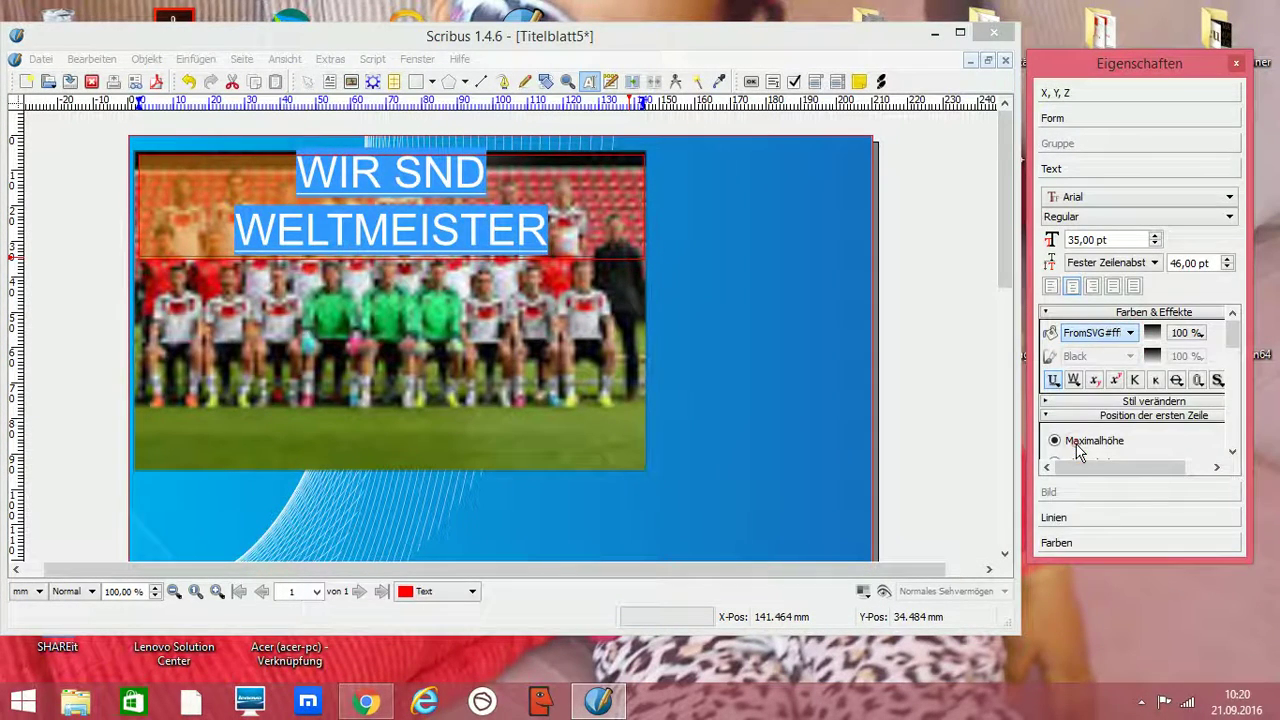
click(614, 205)
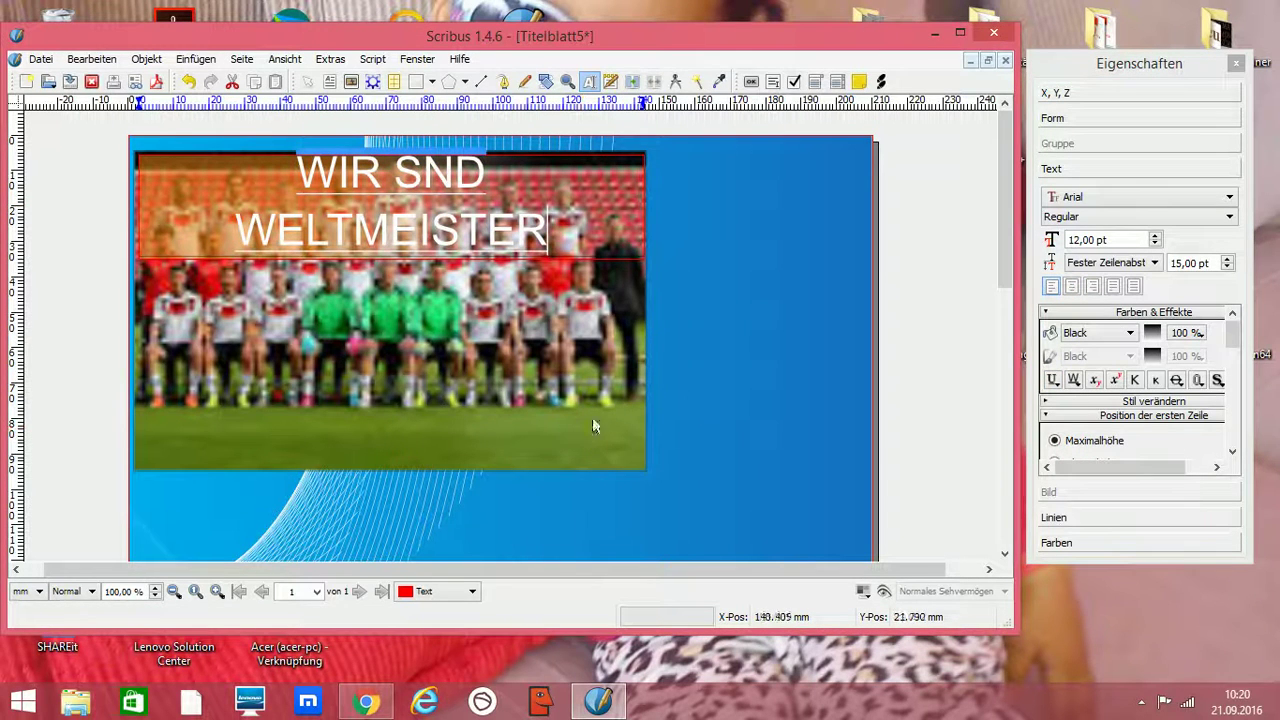
- Set the whole WIR SND WELTMEISTER headline in Arial Bold and deselect its frame
drag(296, 172, 548, 232)
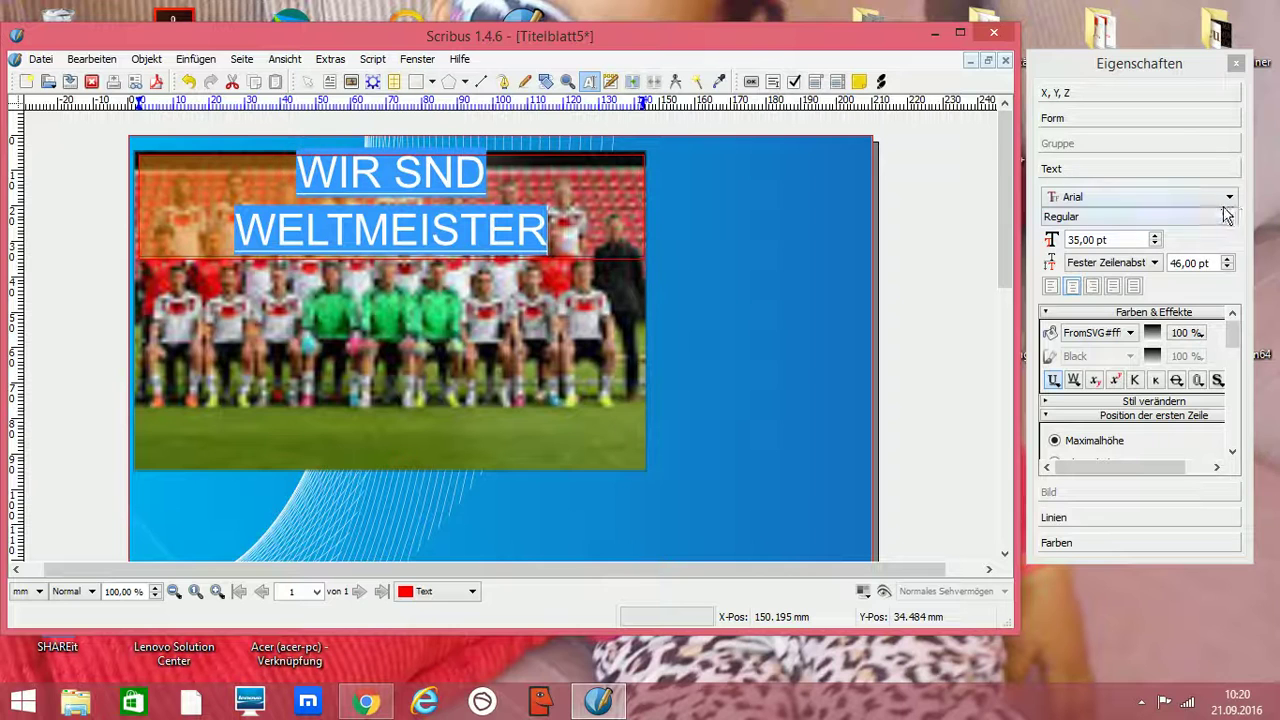
click(1226, 215)
click(1122, 240)
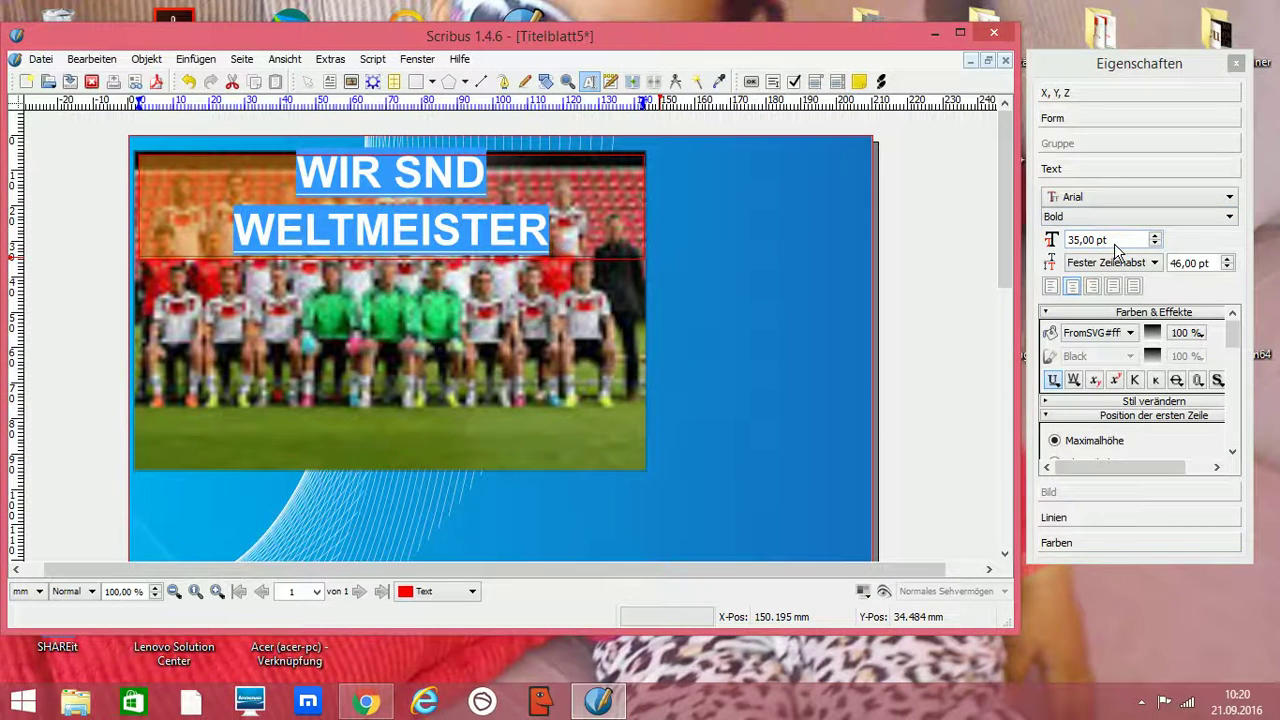
click(704, 334)
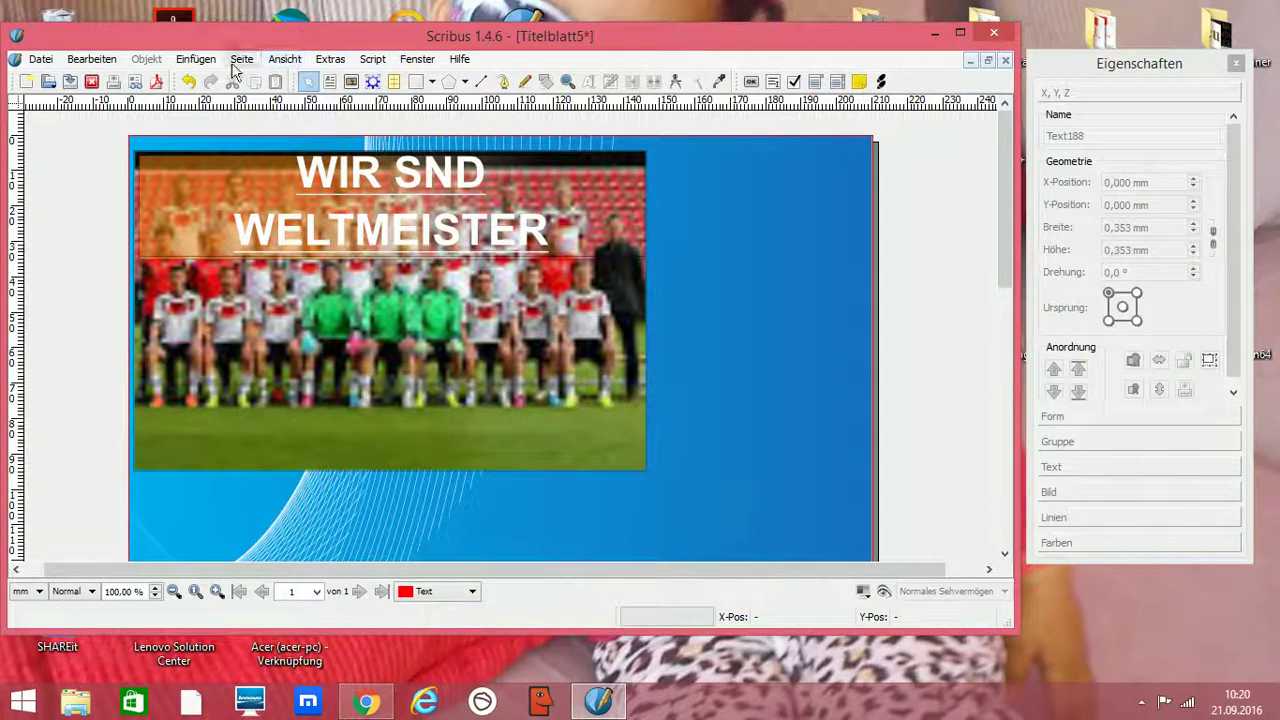
- Draw a vertical line about 91 mm long beside the team photo and a text frame about 55 × 89 mm next to it
click(482, 82)
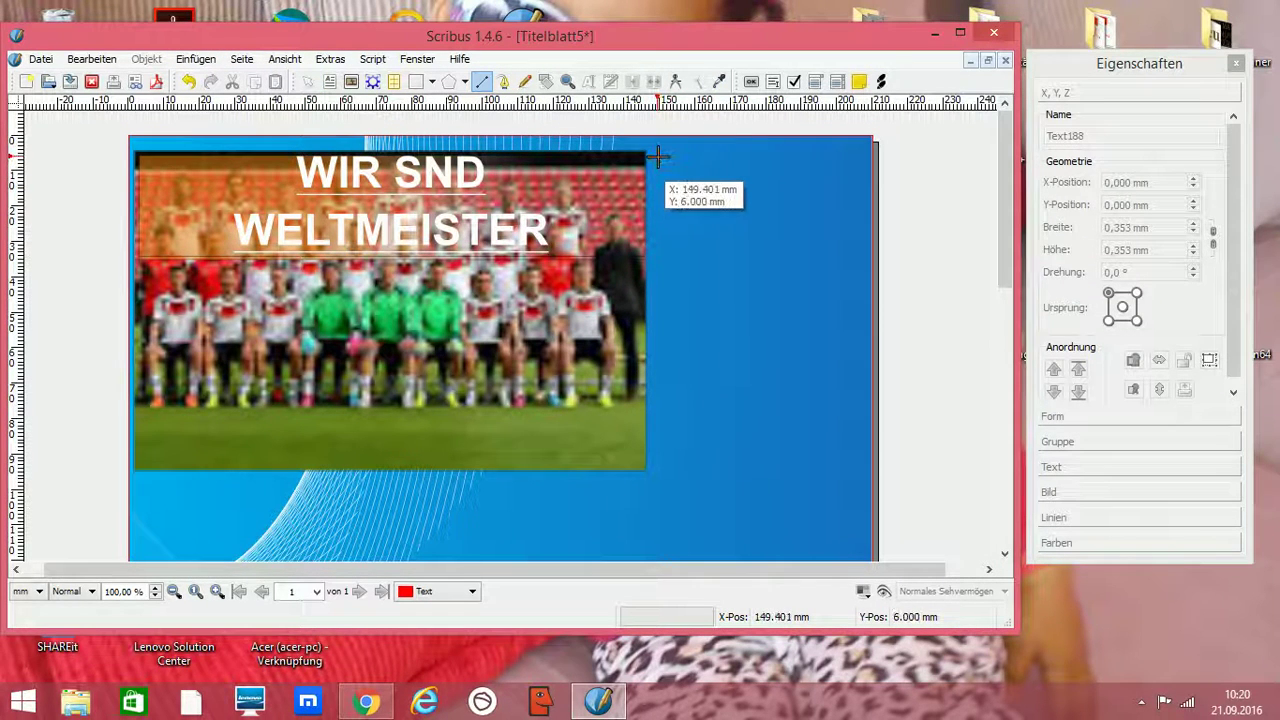
drag(656, 153, 659, 473)
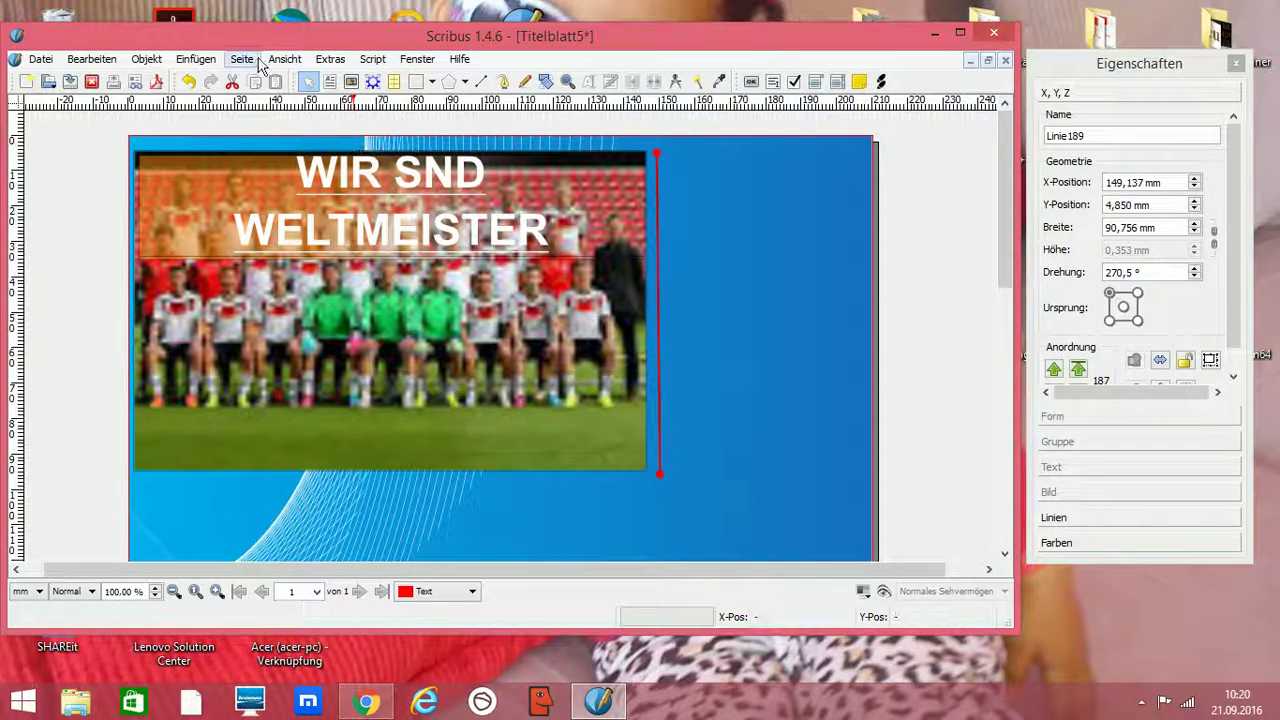
click(193, 59)
click(207, 110)
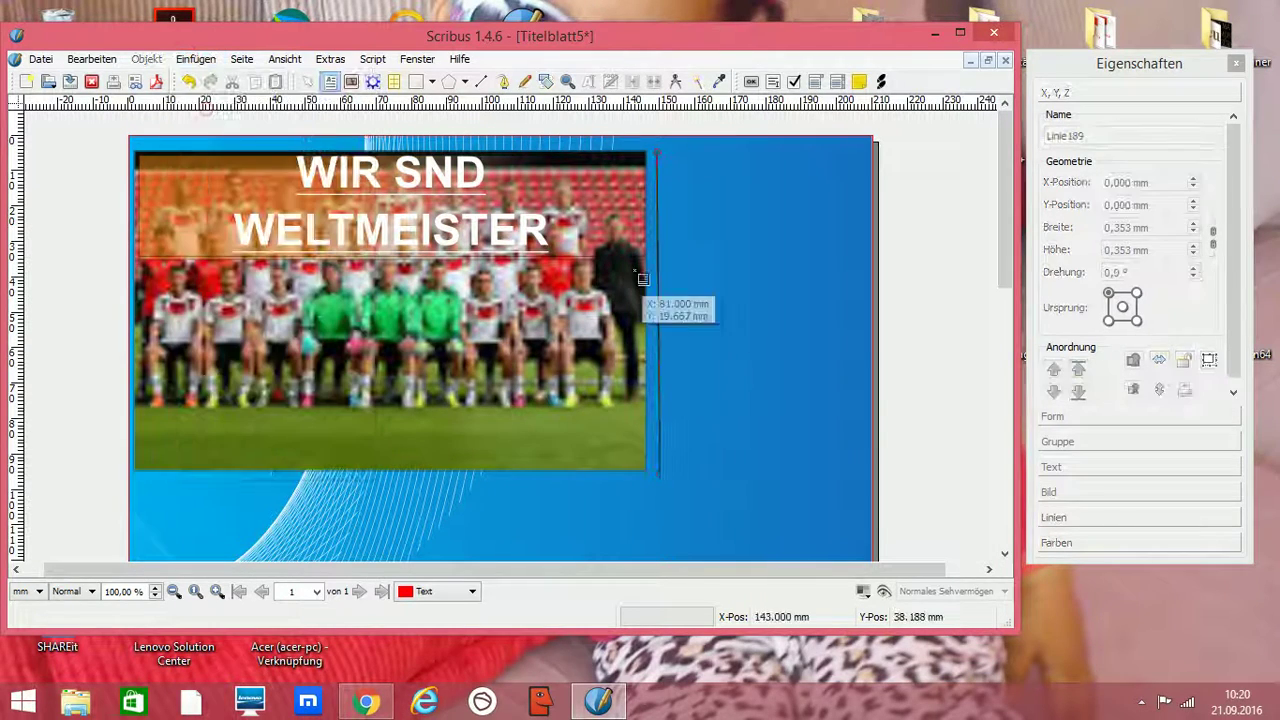
drag(662, 156, 860, 469)
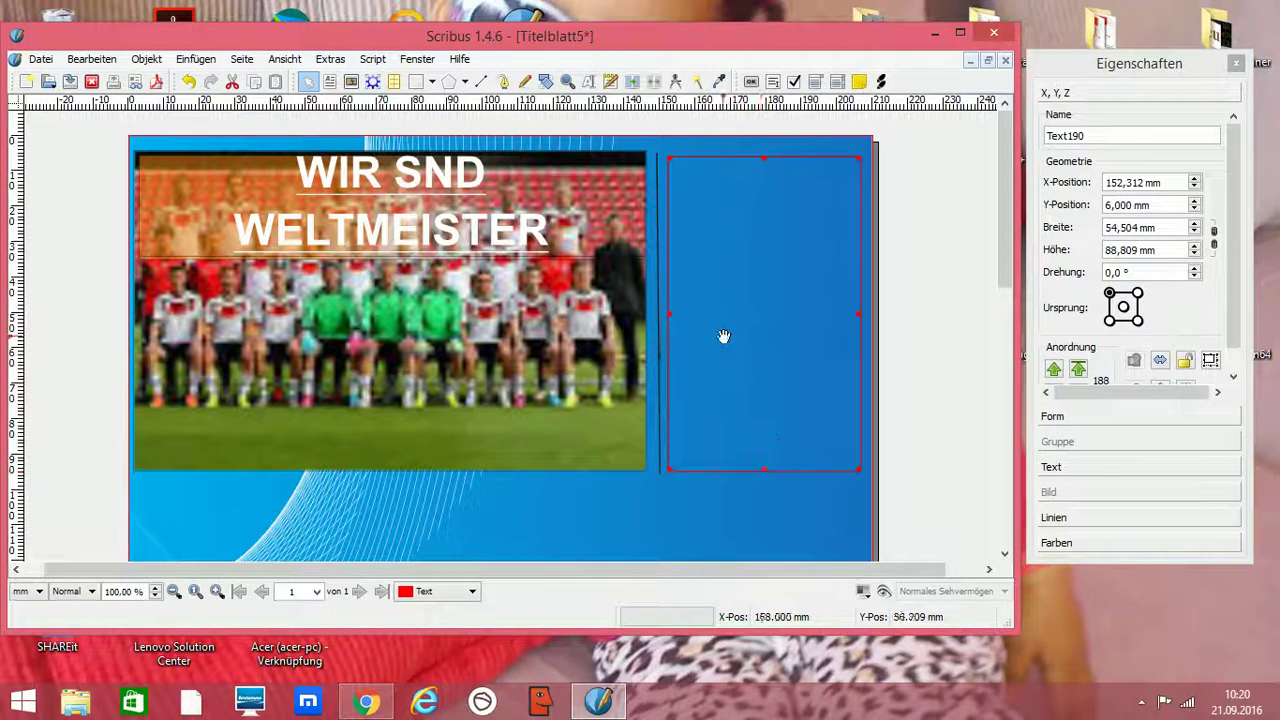
- Enter TITEL in the new text frame and format the word as 30 pt Arial Bold
double_click(695, 178)
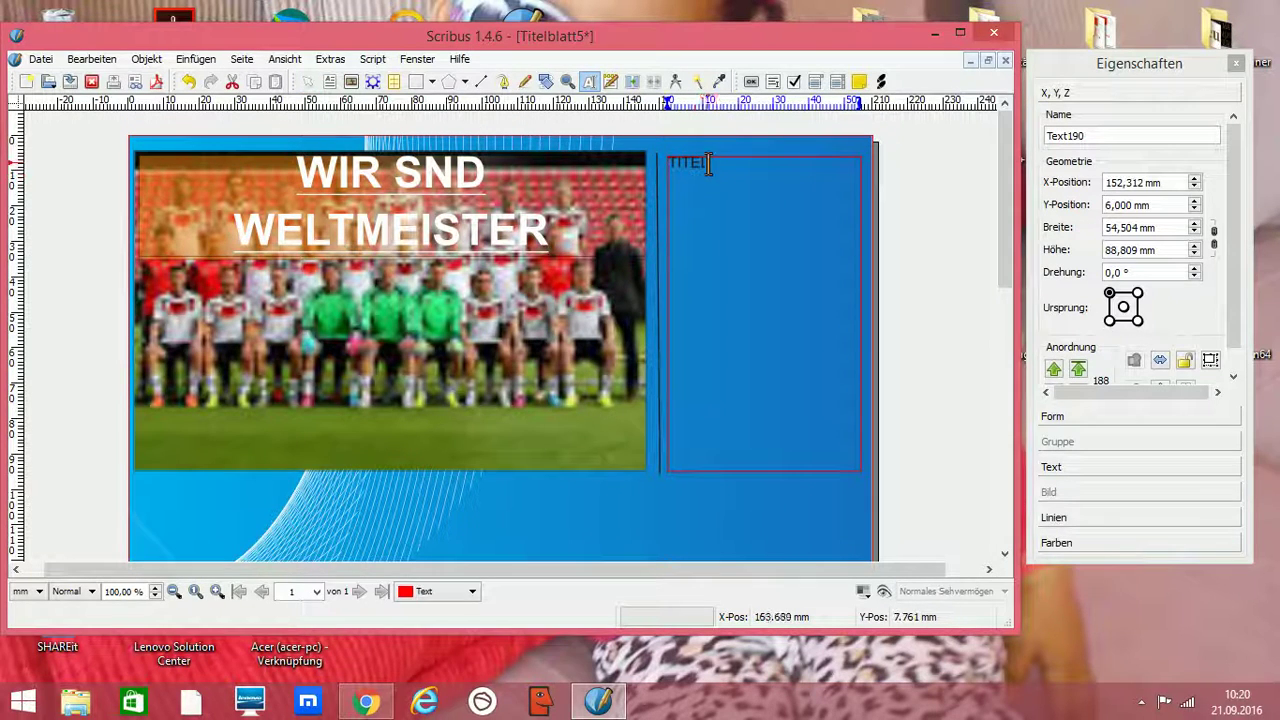
drag(710, 163, 663, 165)
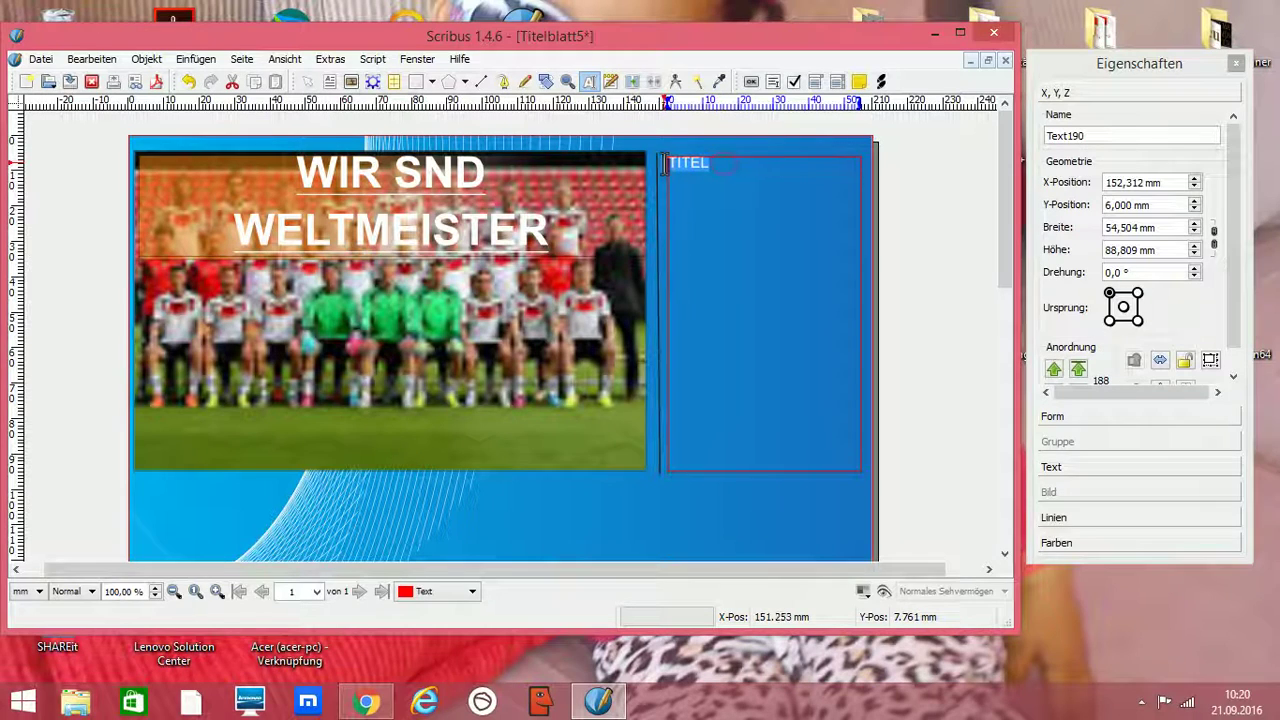
click(1095, 467)
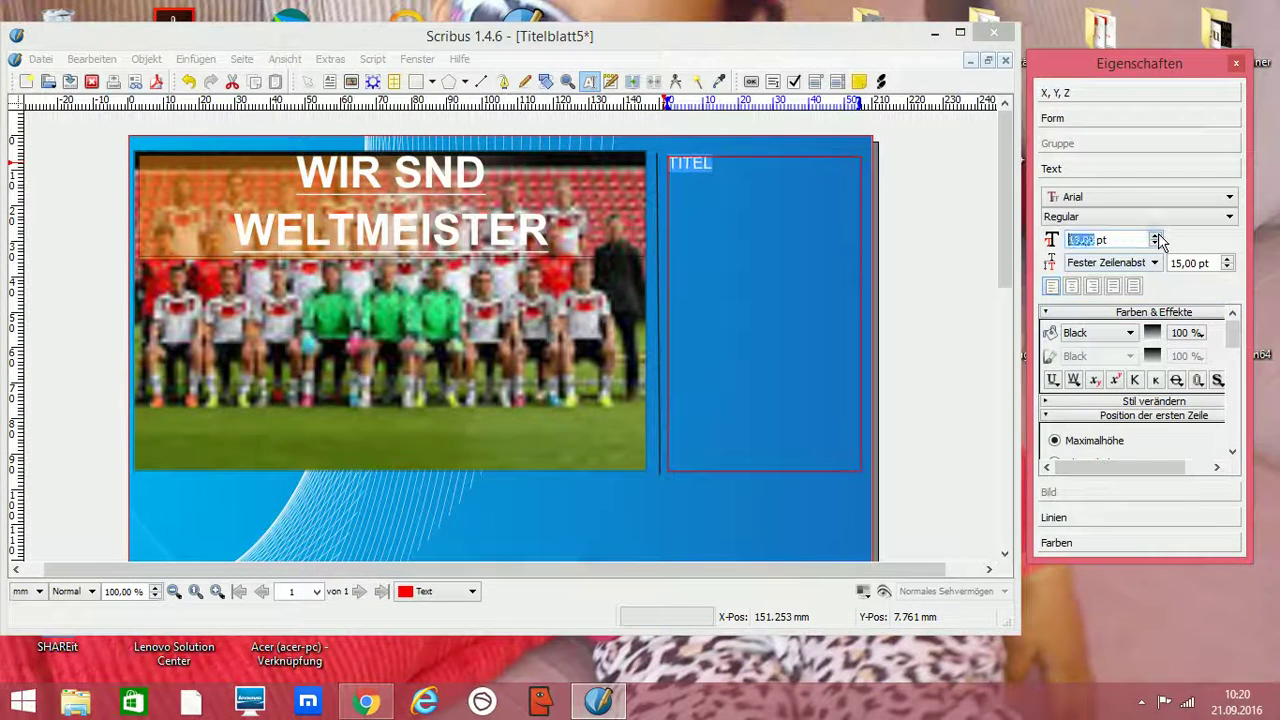
drag(1157, 237, 1157, 240)
click(1230, 217)
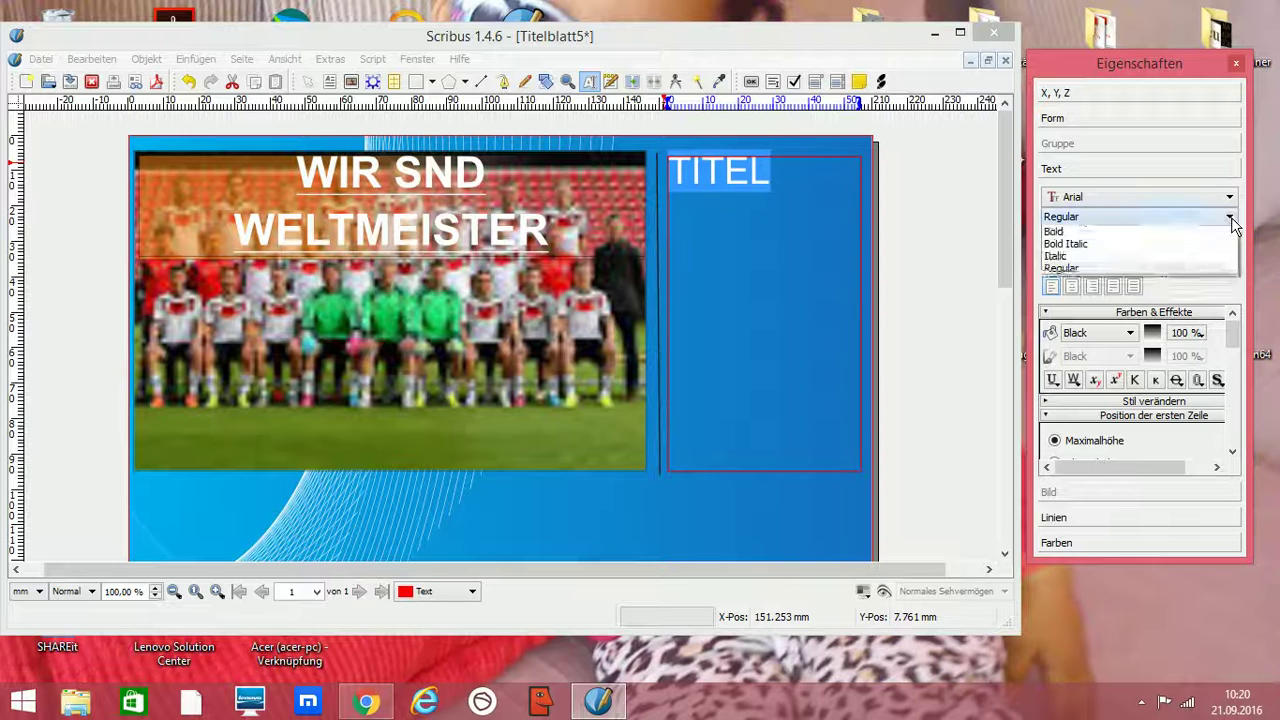
click(1134, 236)
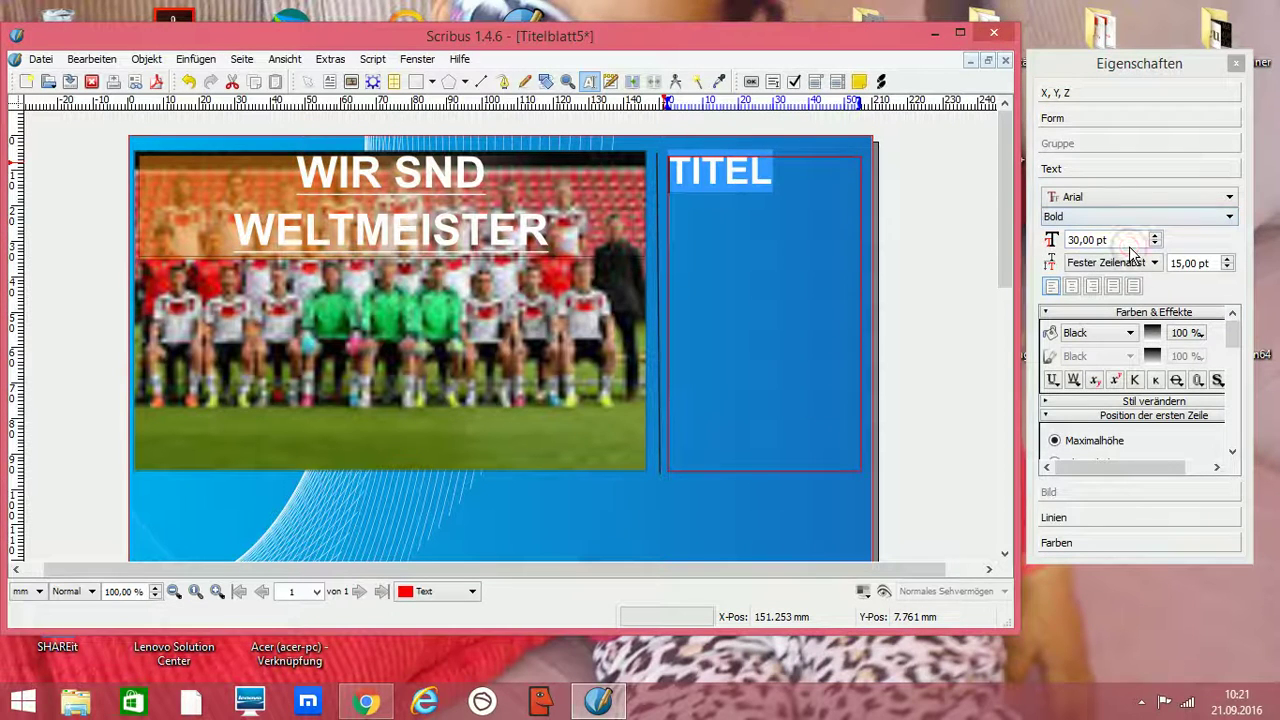
click(740, 247)
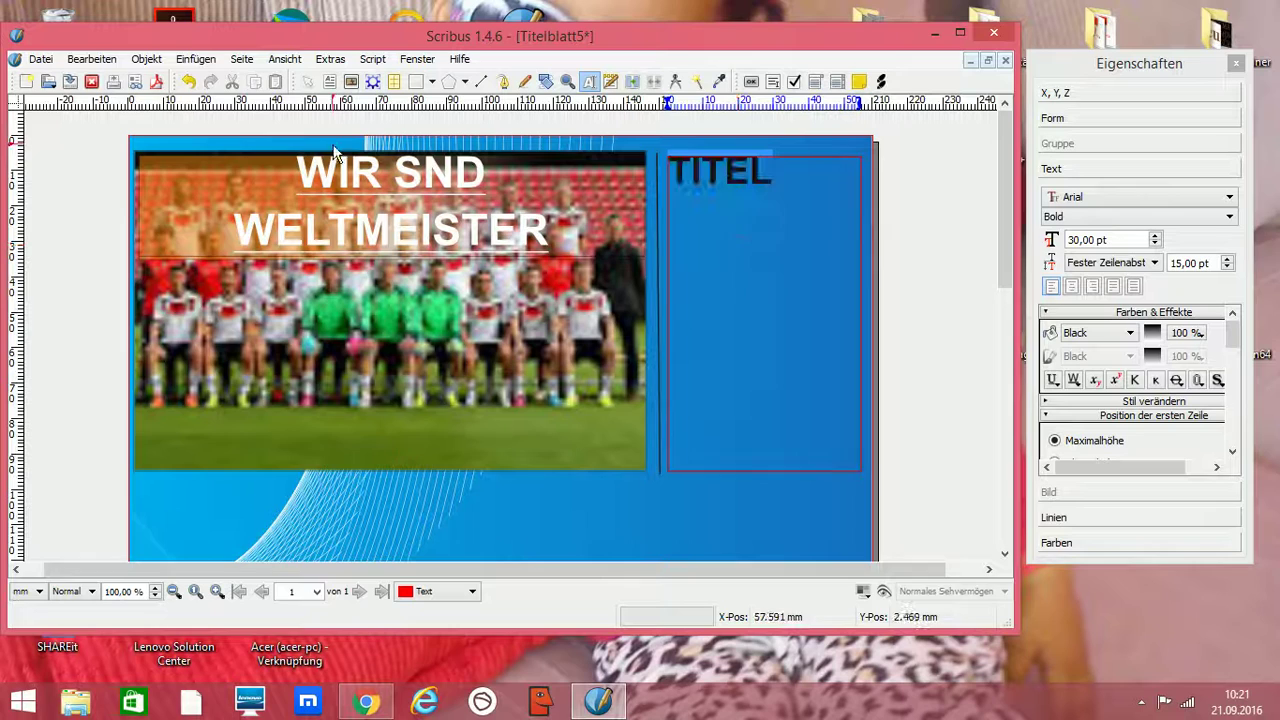
- Insert an image frame about 54 × 37 mm below the word TITEL
click(195, 62)
click(215, 127)
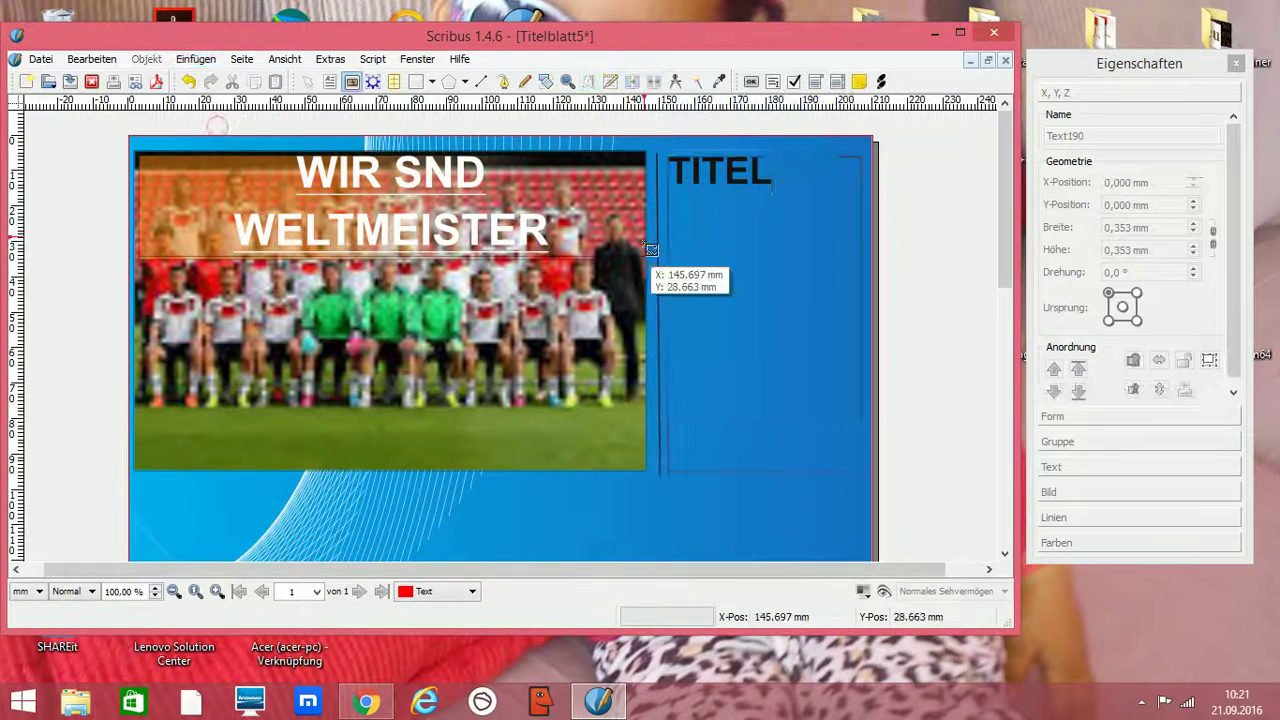
drag(667, 212, 857, 341)
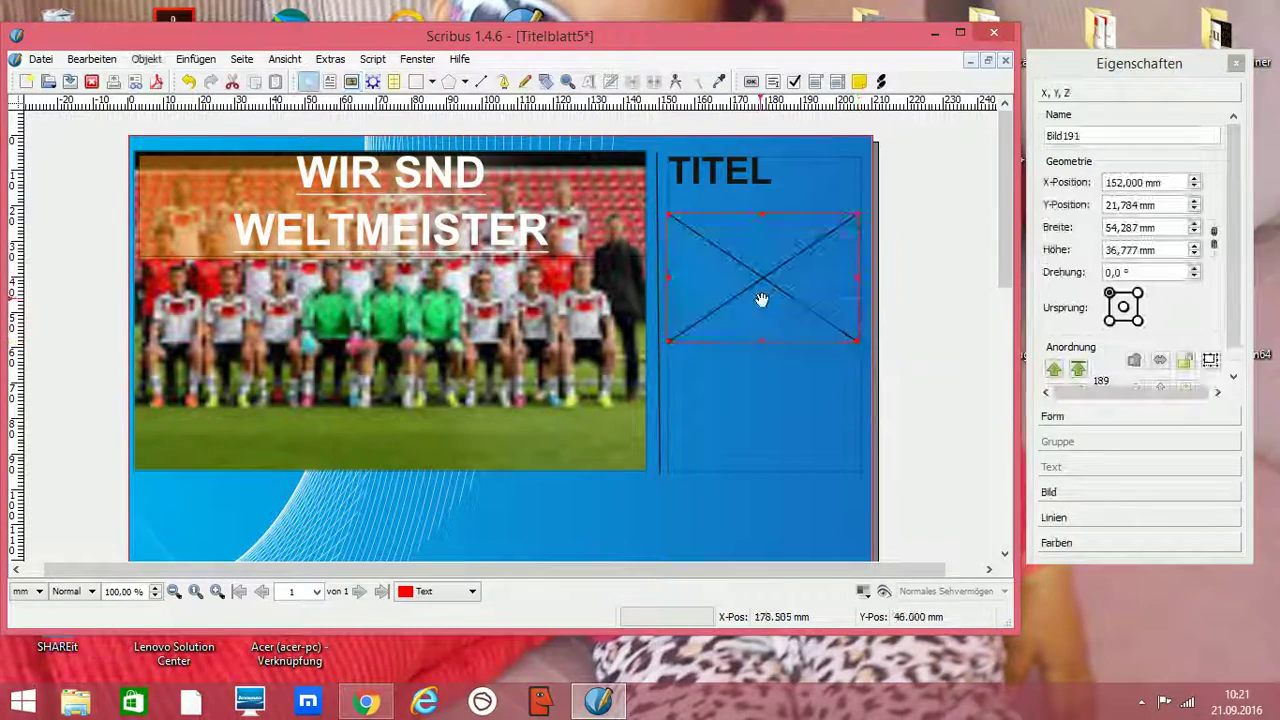
- Load ball.jpg from the Bildeffekte folder into the new image frame
right_click(738, 272)
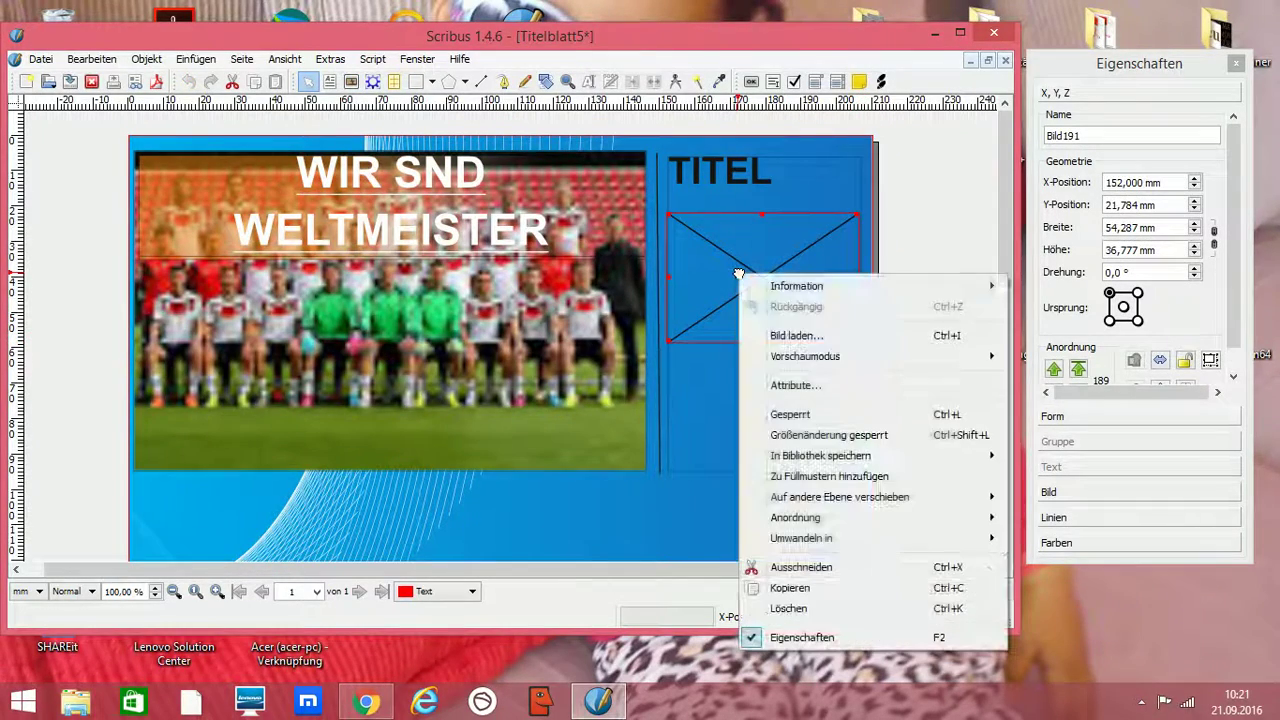
click(786, 343)
click(333, 280)
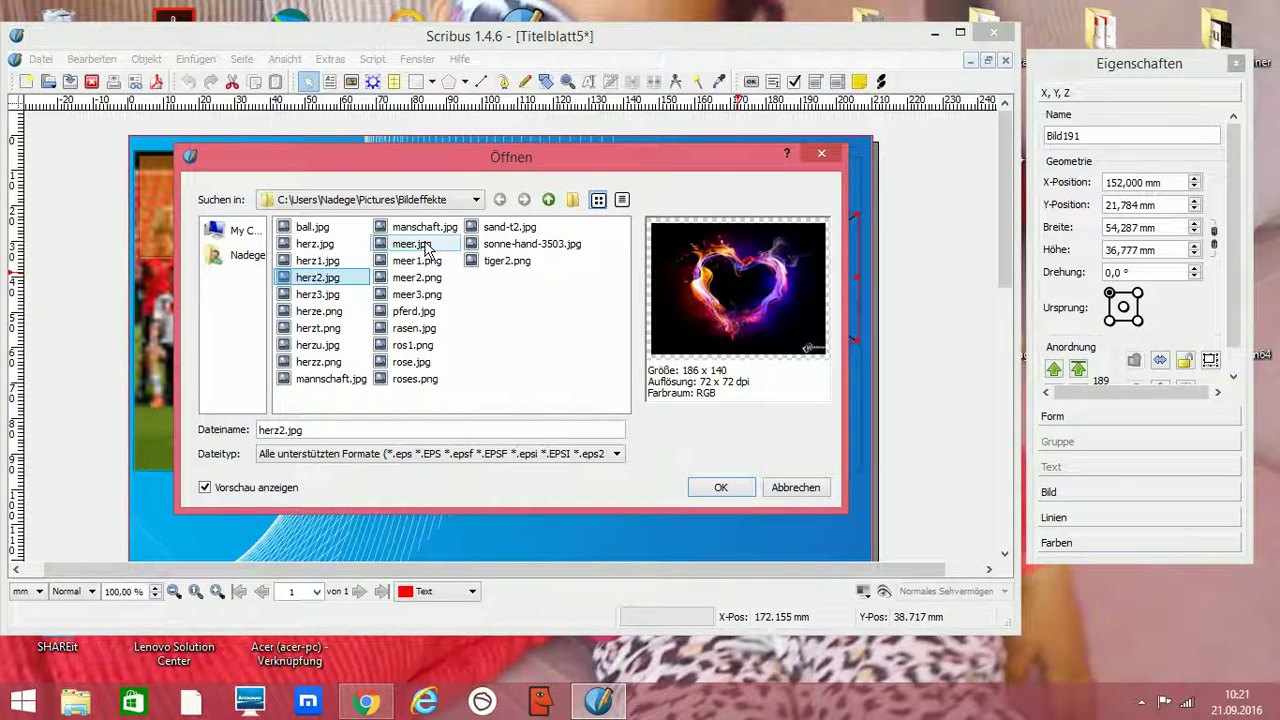
click(318, 229)
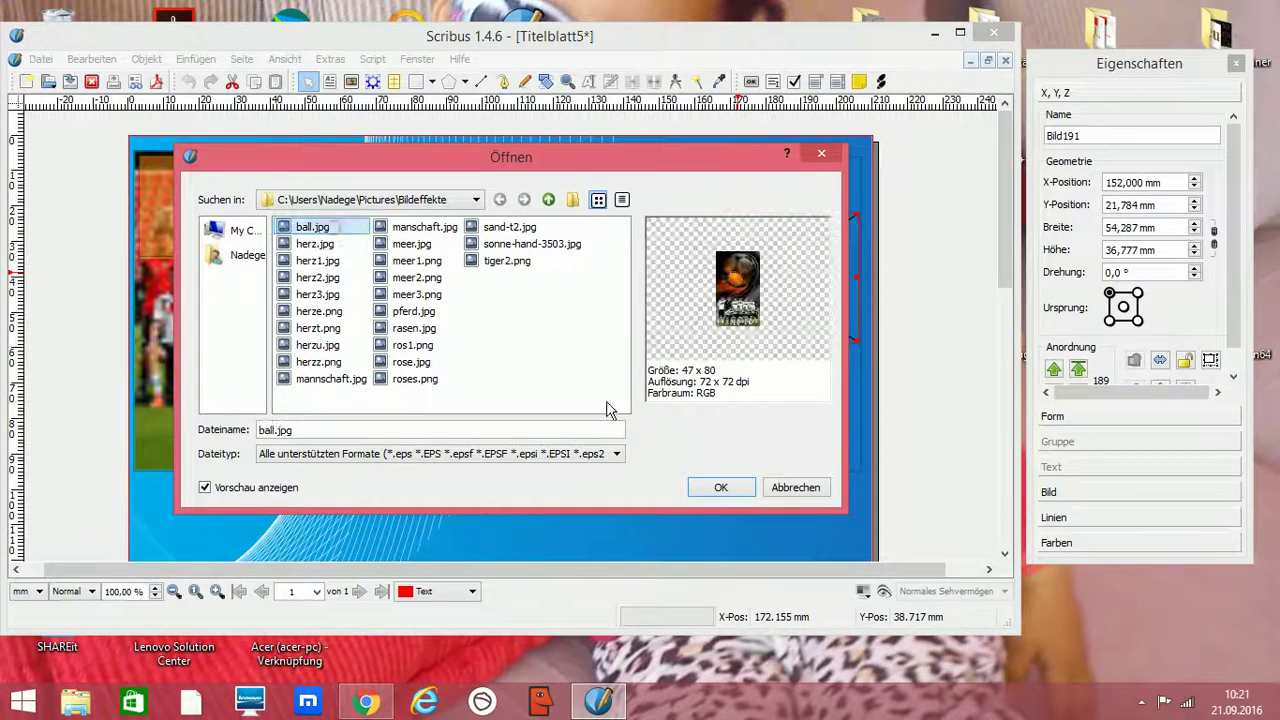
click(715, 487)
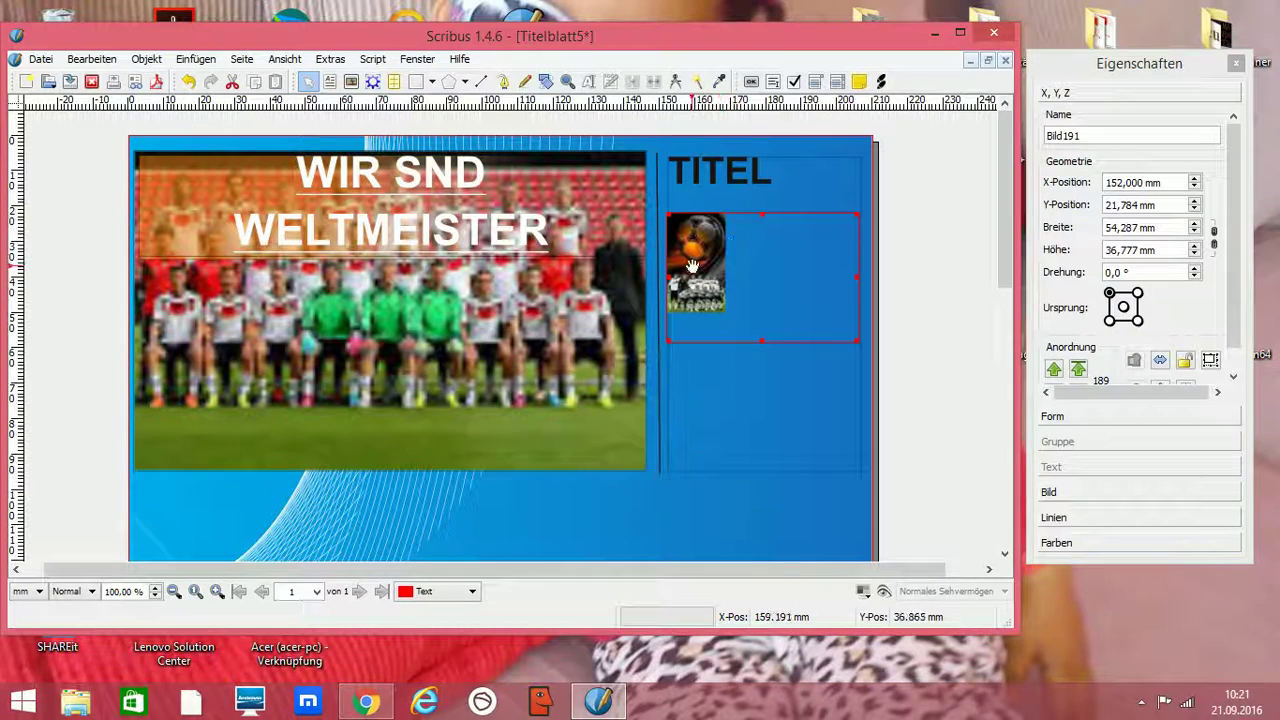
- Scale the ball image to its frame, shrink the frame to the image, and deselect everything
right_click(692, 266)
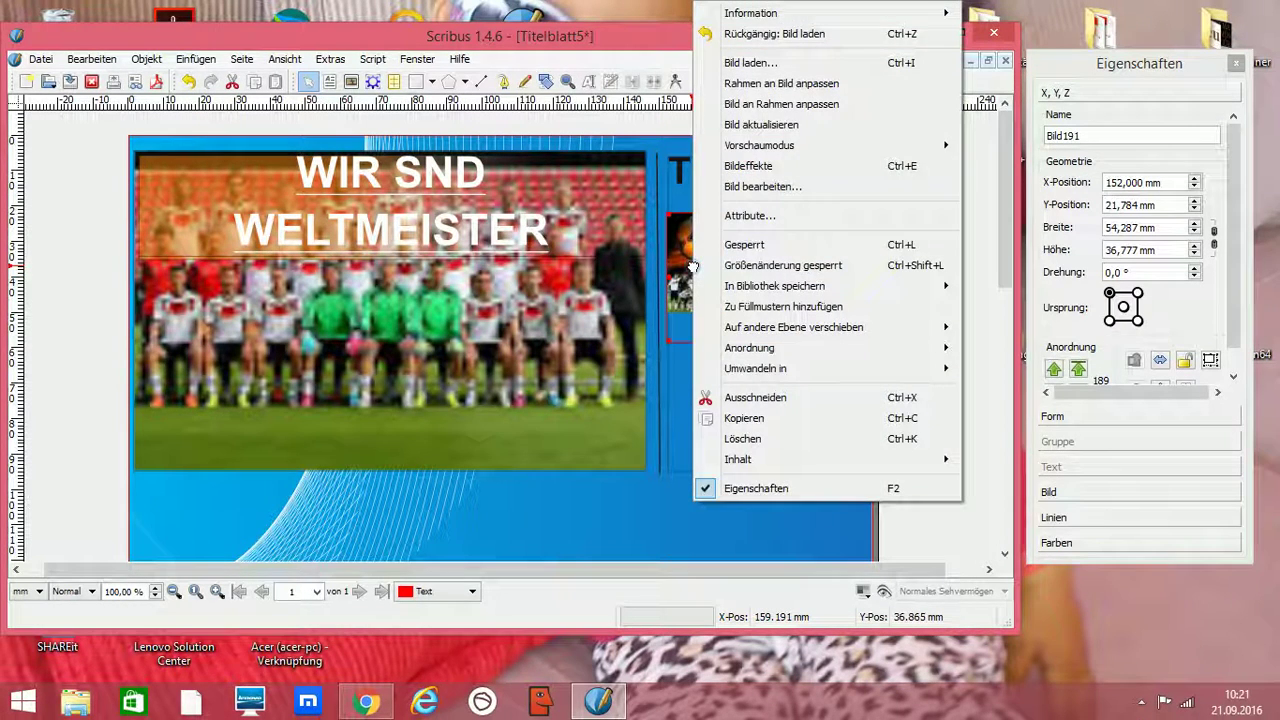
click(770, 104)
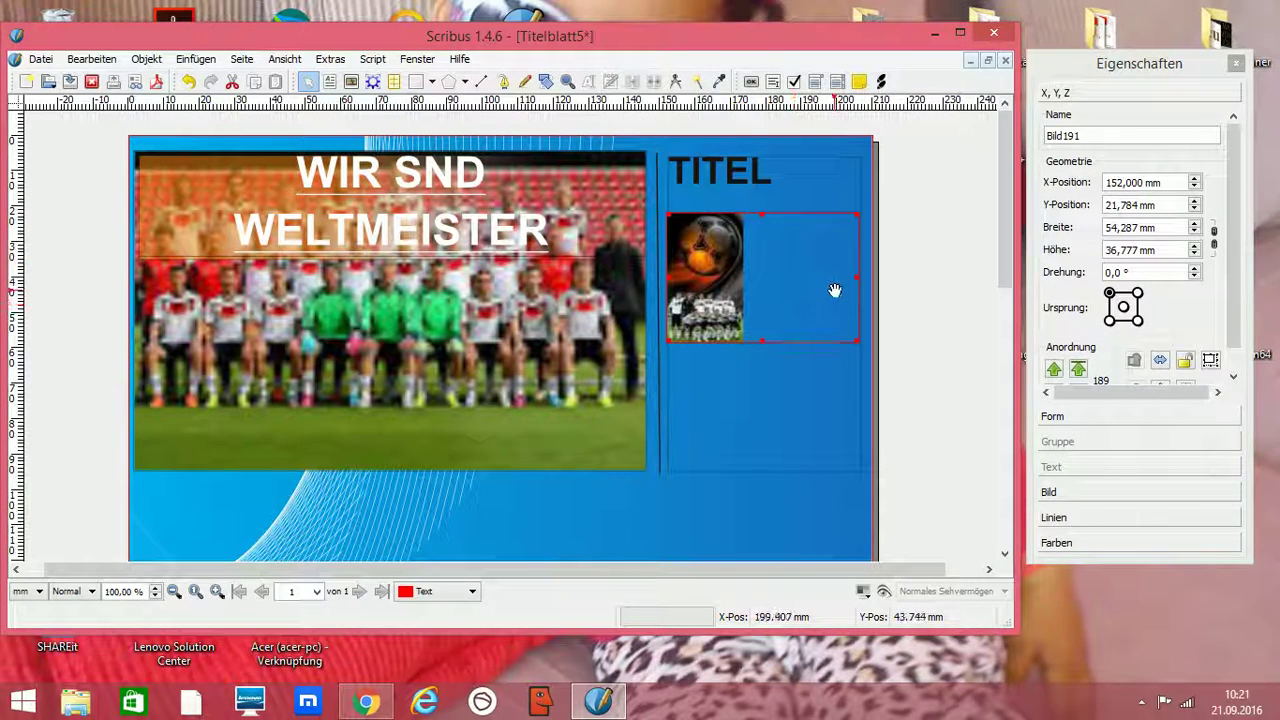
right_click(728, 276)
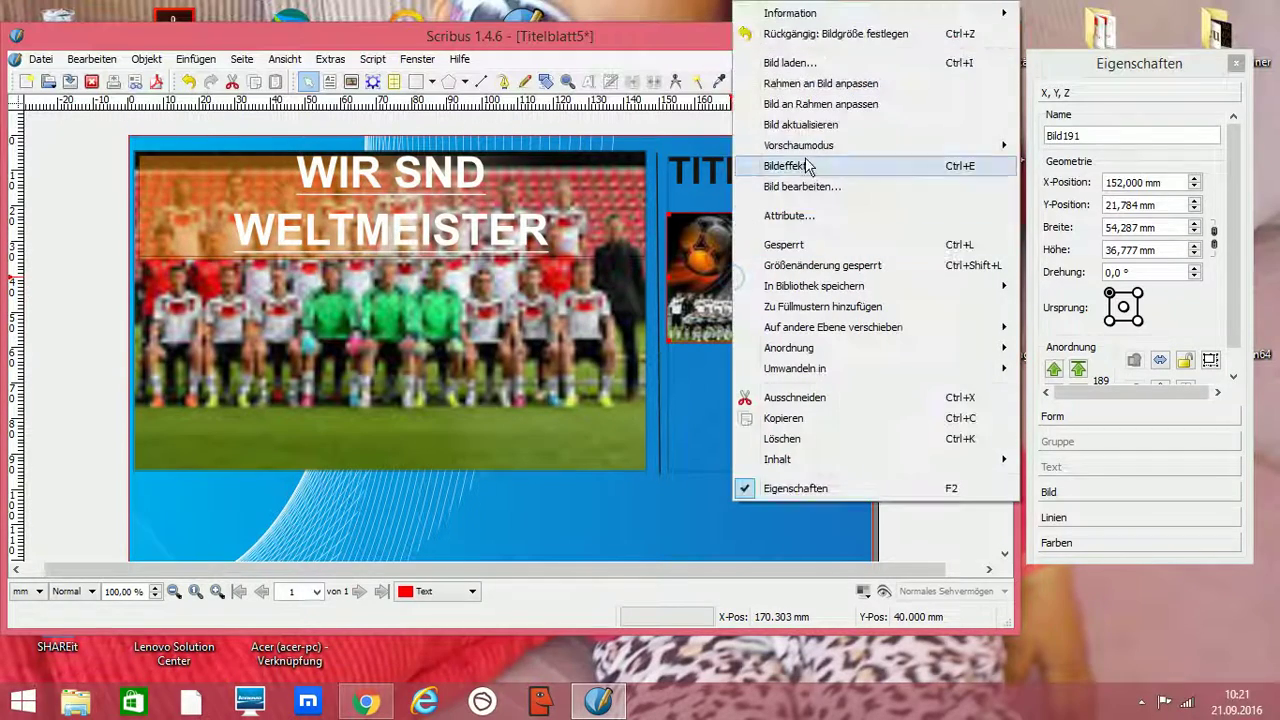
click(805, 84)
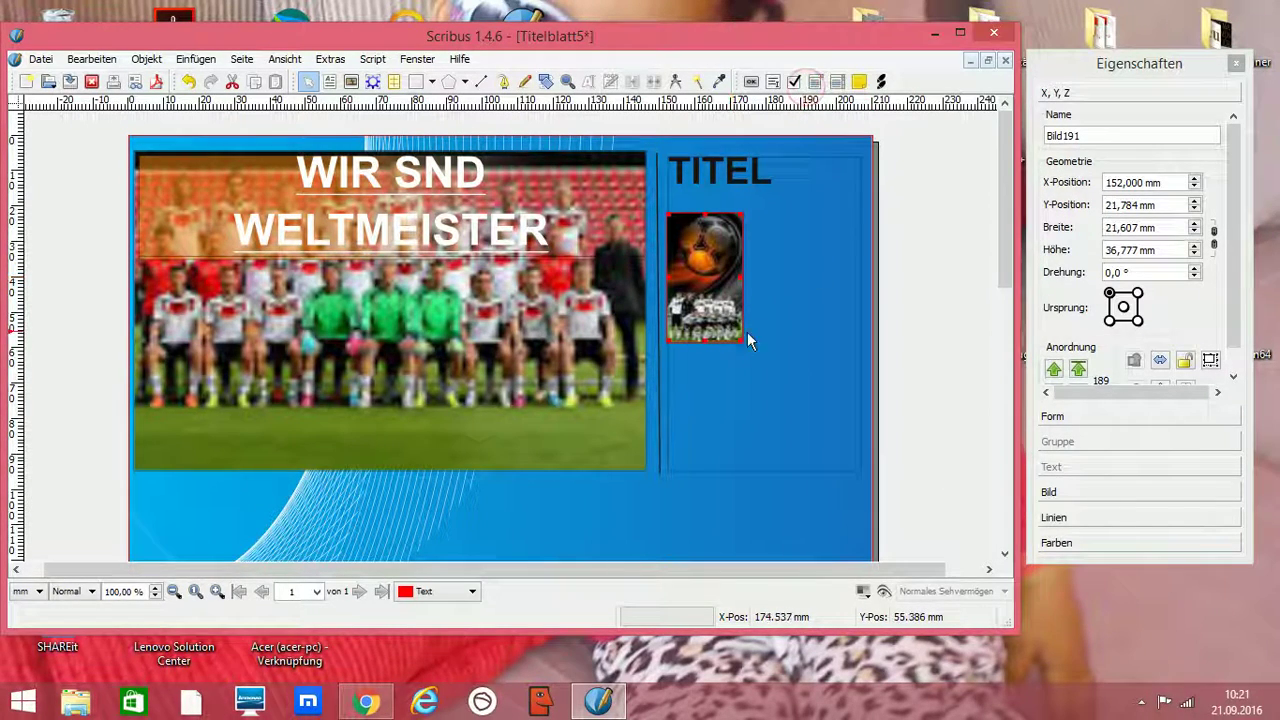
click(790, 332)
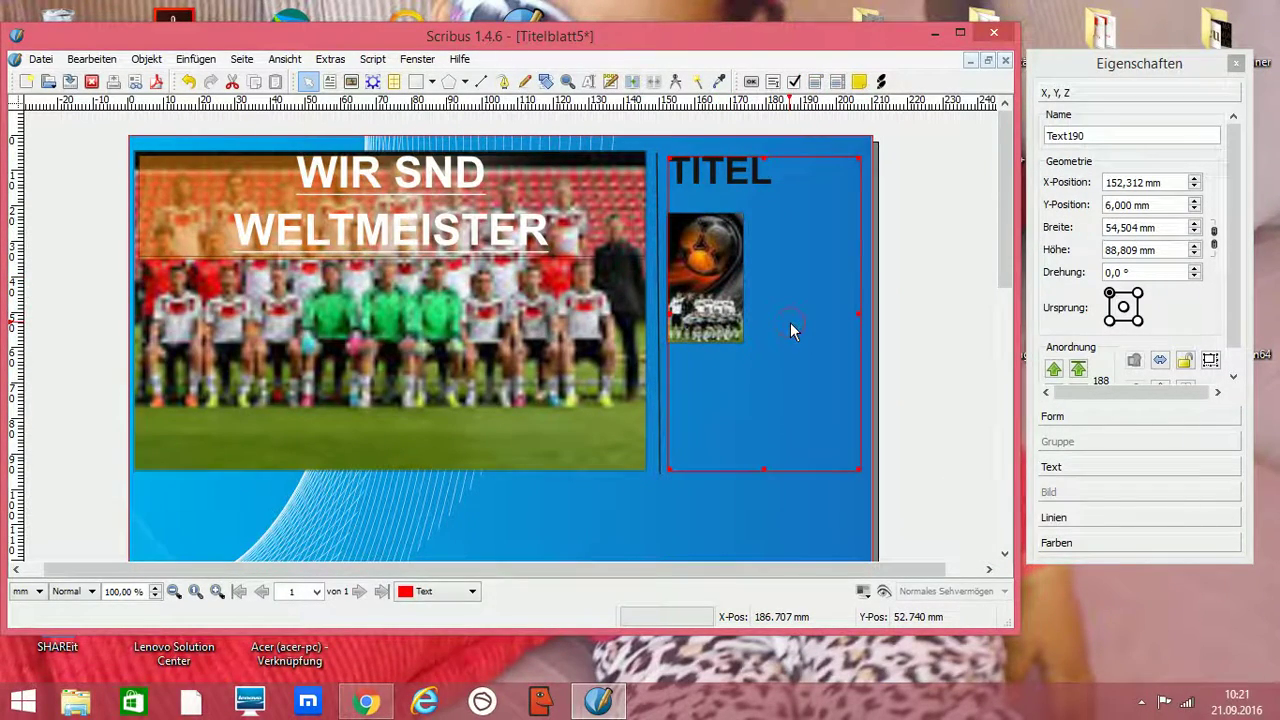
click(617, 507)
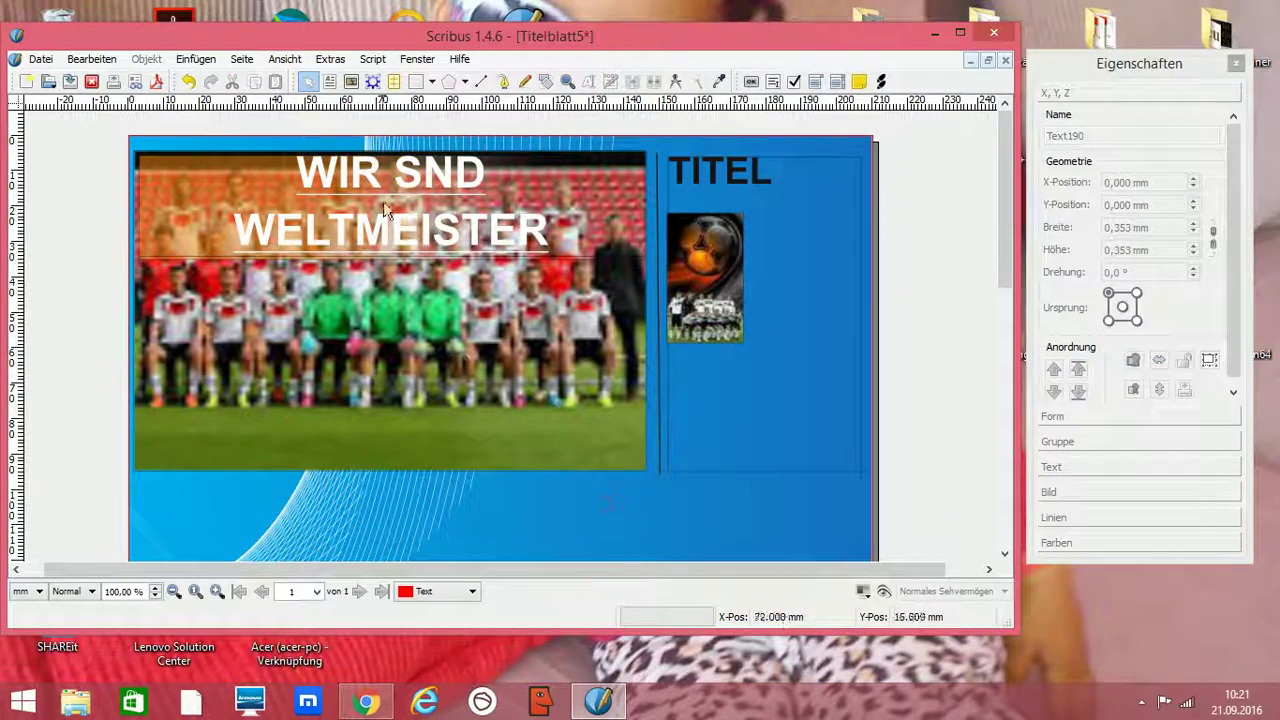
- Turn on the Vorschaumodus to check the cover page without frame outlines
click(296, 64)
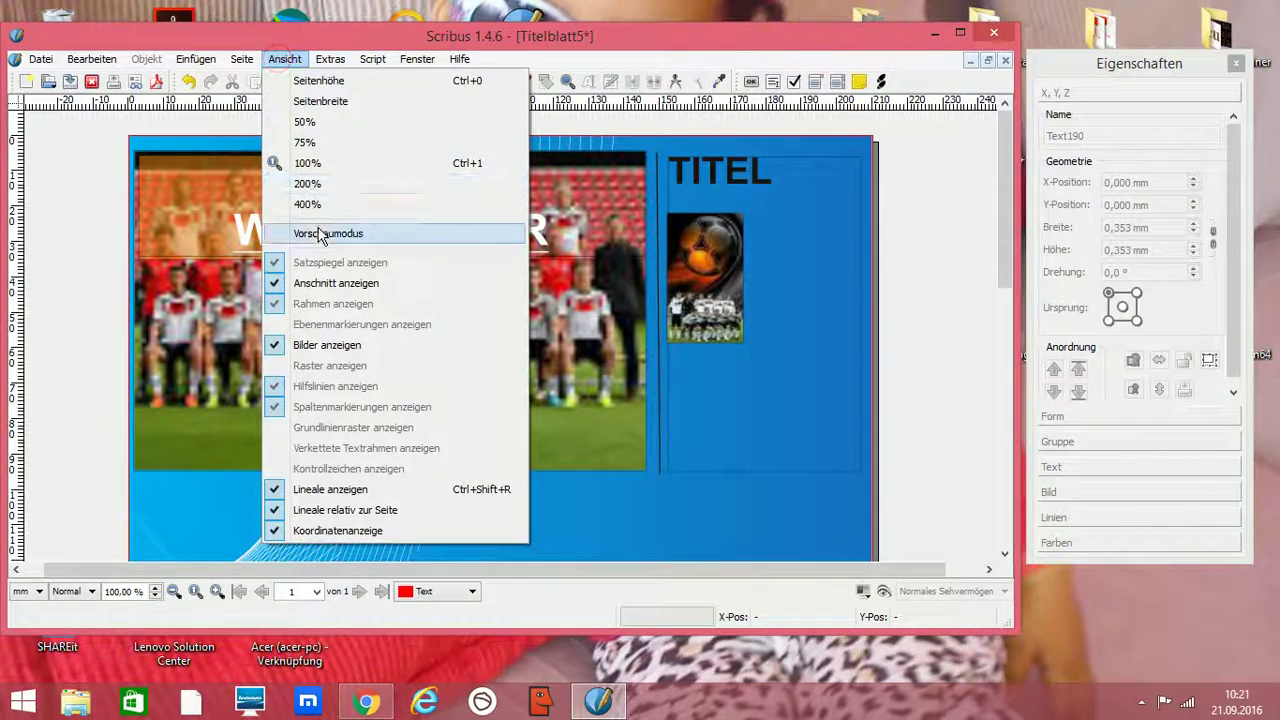
click(334, 232)
mouse_move(1000, 231)
mouse_down()
mouse_move(1002, 278)
mouse_move(994, 234)
mouse_up()
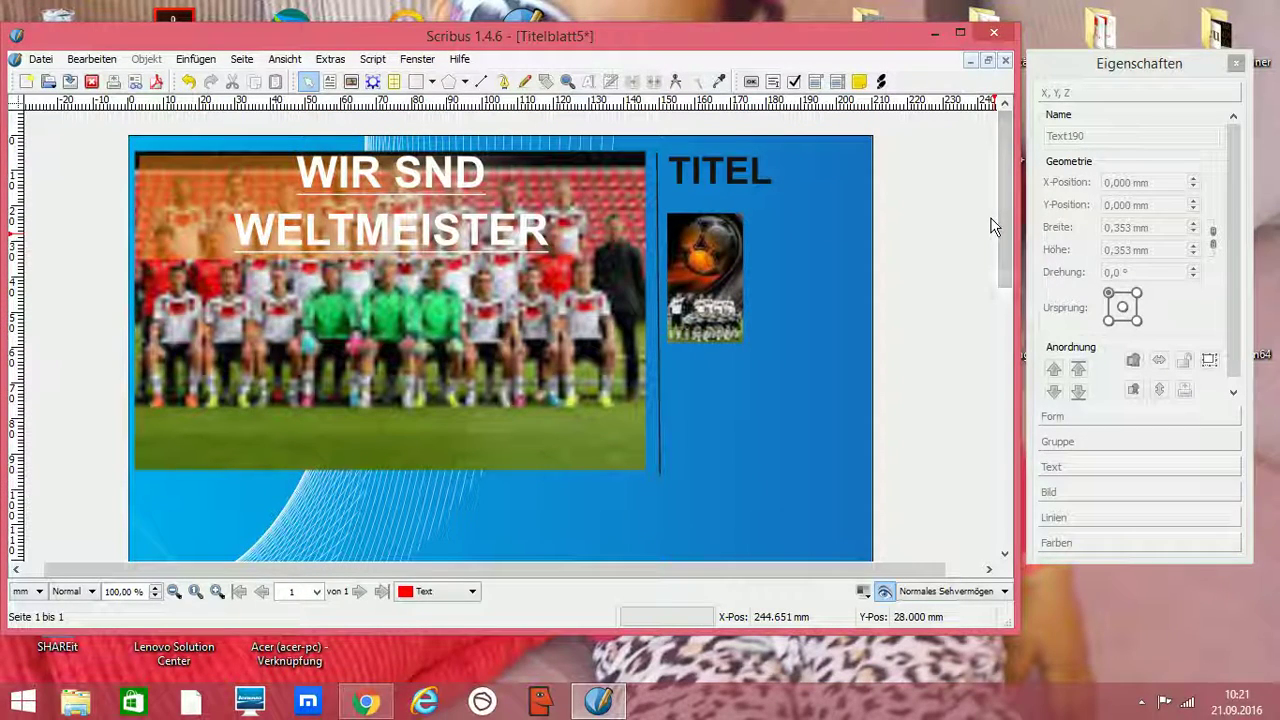